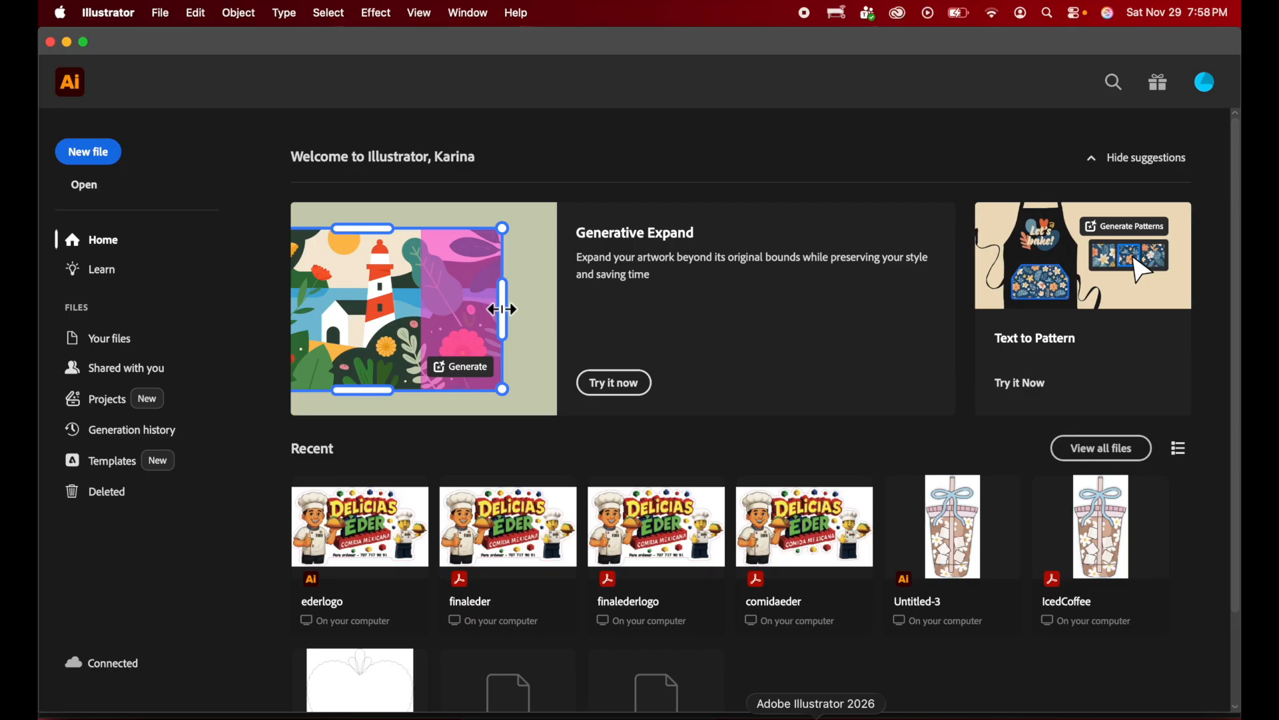
- Switch to Photoshop and create a new transparent 2210 x 4324 px RGB document at 300 pixels/inch
click(777, 717)
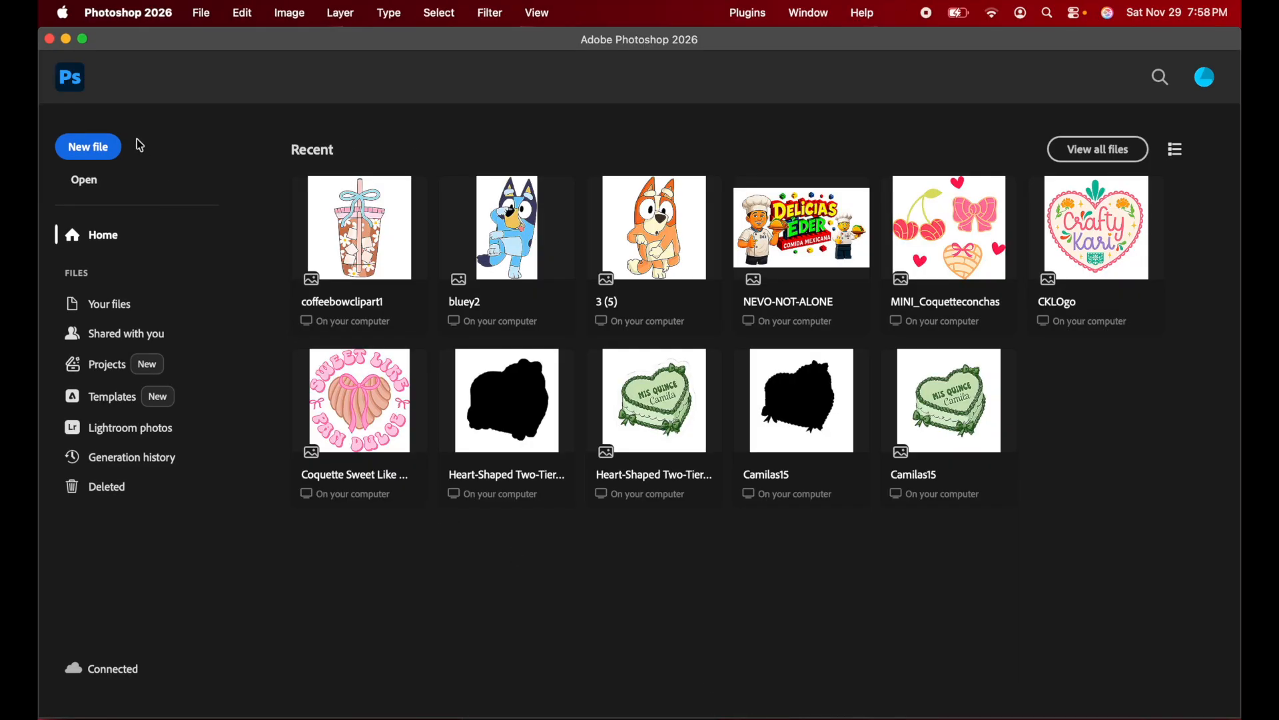
click(103, 152)
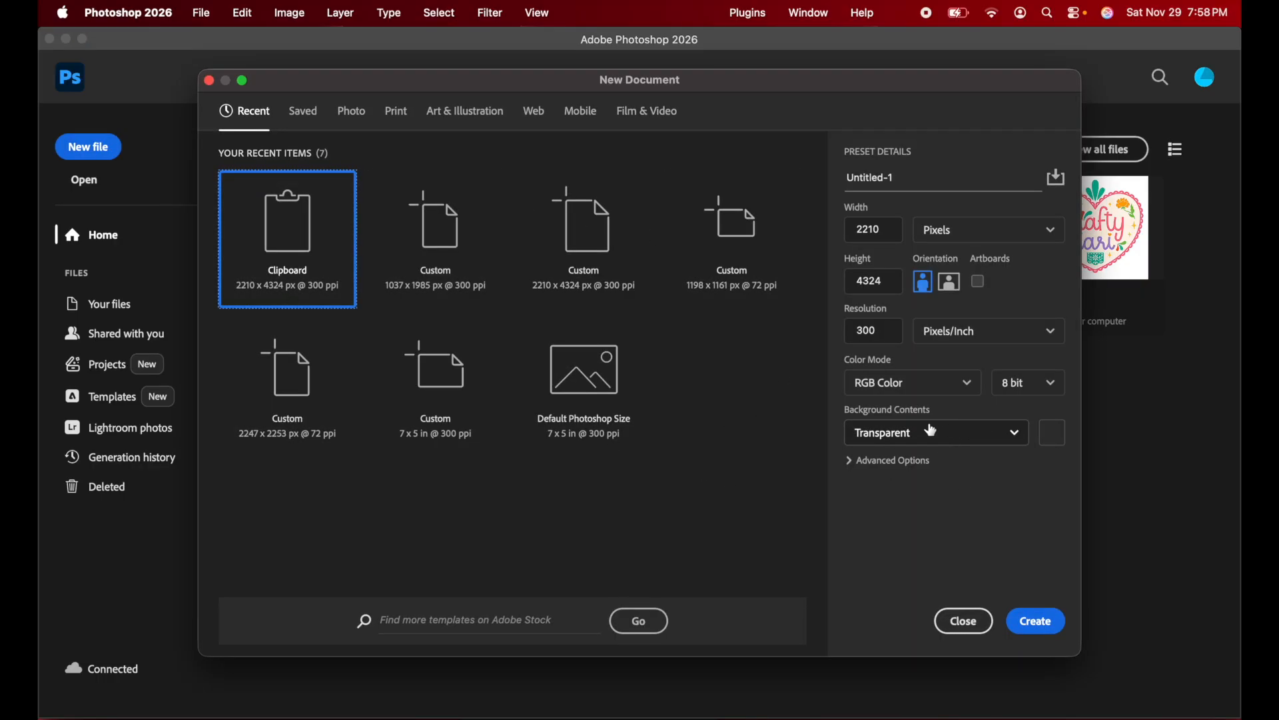
click(1035, 621)
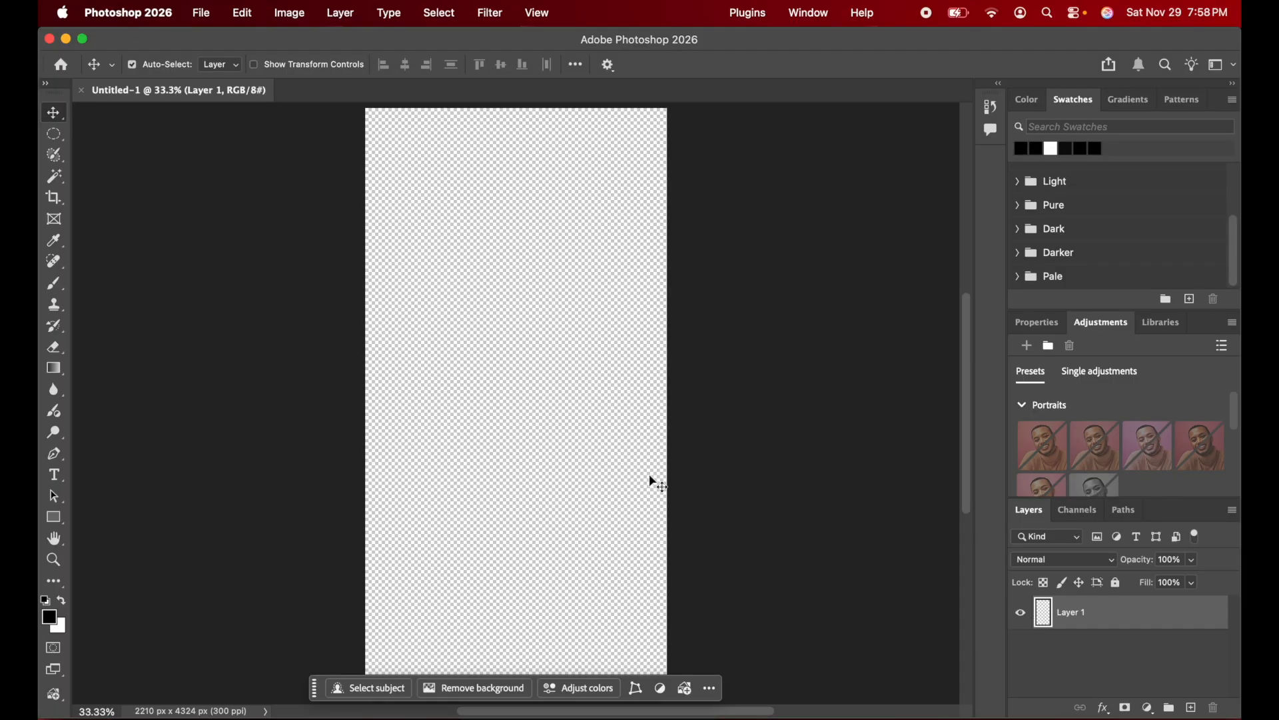
- Open the clipart file coffeebowclipart1.png from the Downloads folder
click(198, 19)
click(203, 52)
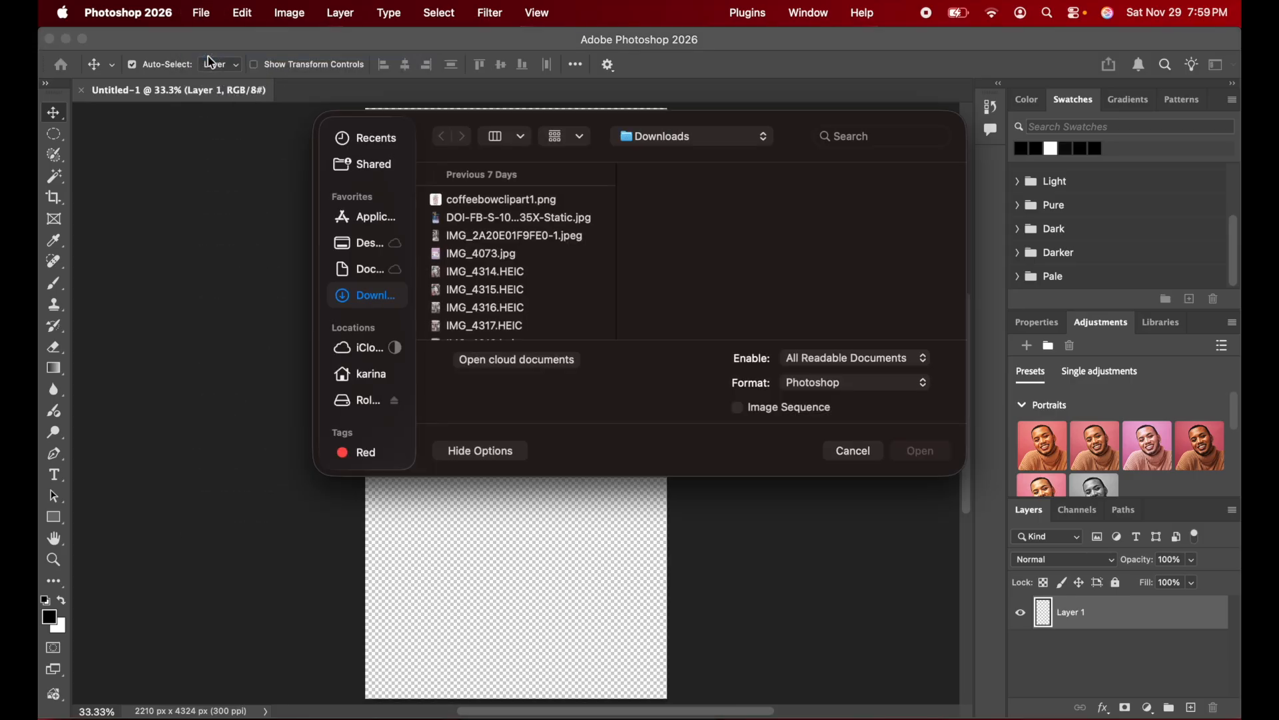
double_click(511, 207)
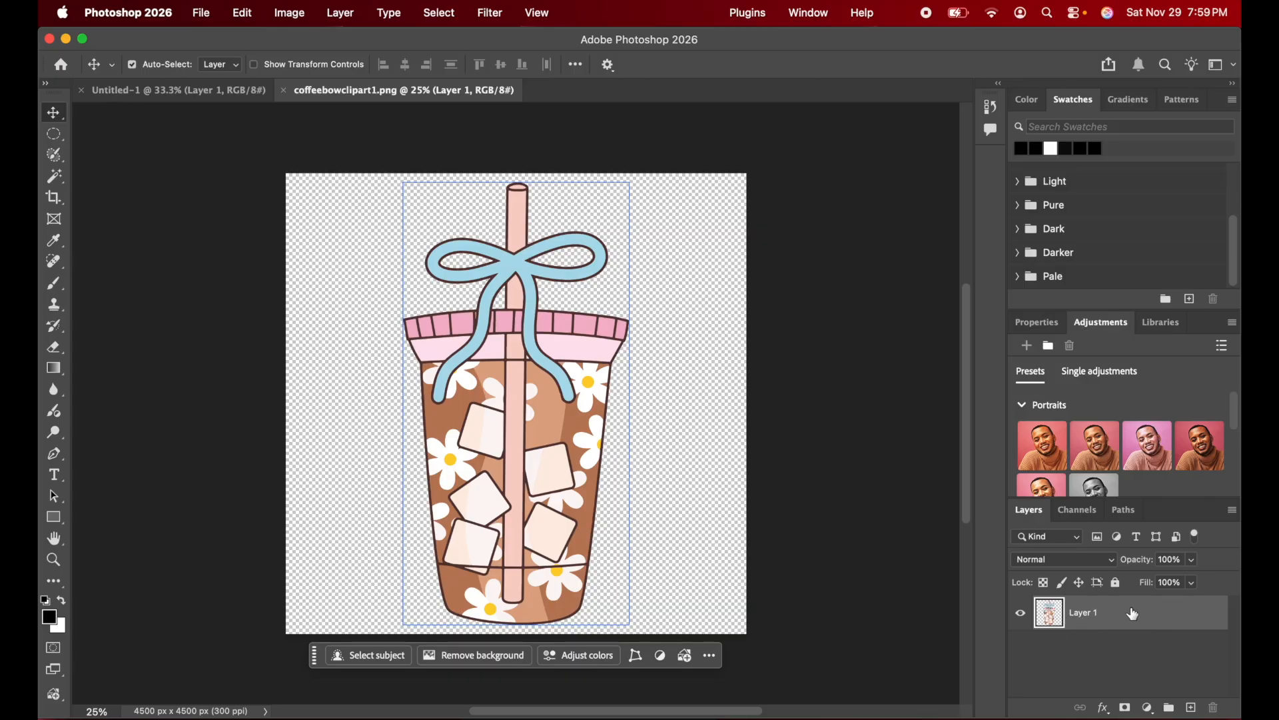
- Duplicate the cup layer and turn the copy into a solid silhouette with a rasterized black Color Overlay at 100% opacity
drag(1133, 614, 1192, 708)
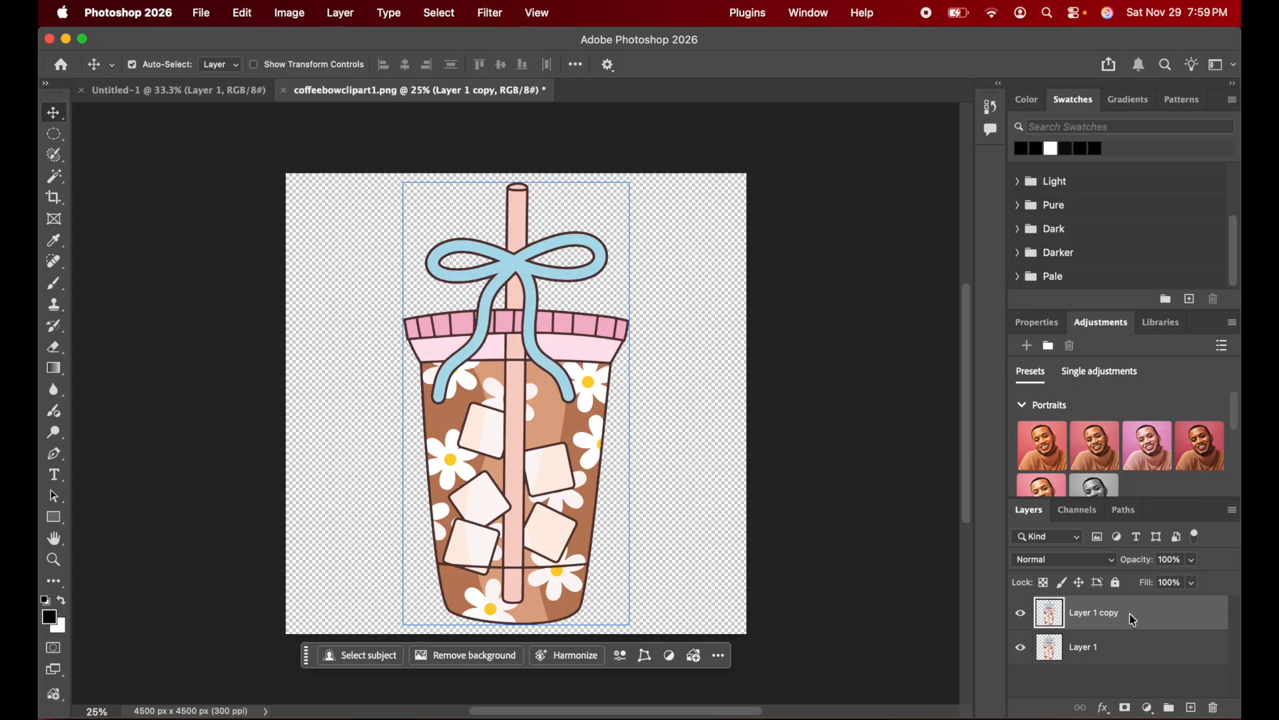
double_click(1132, 620)
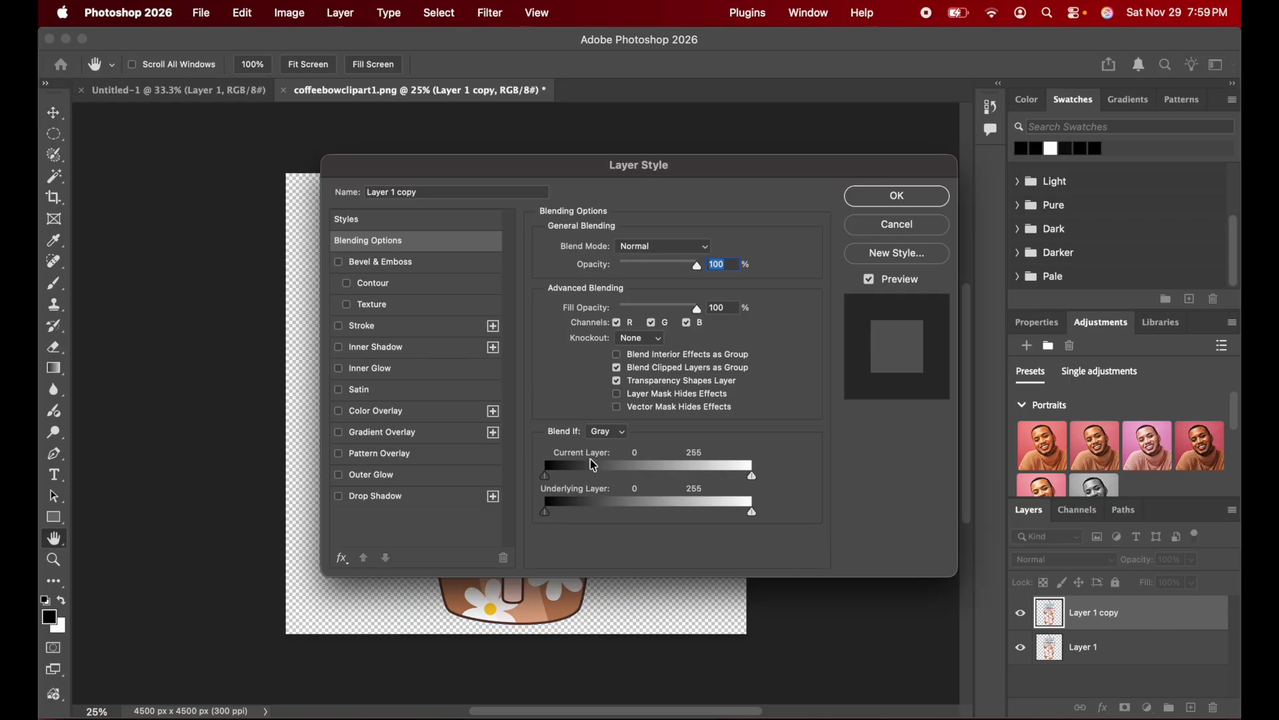
click(374, 417)
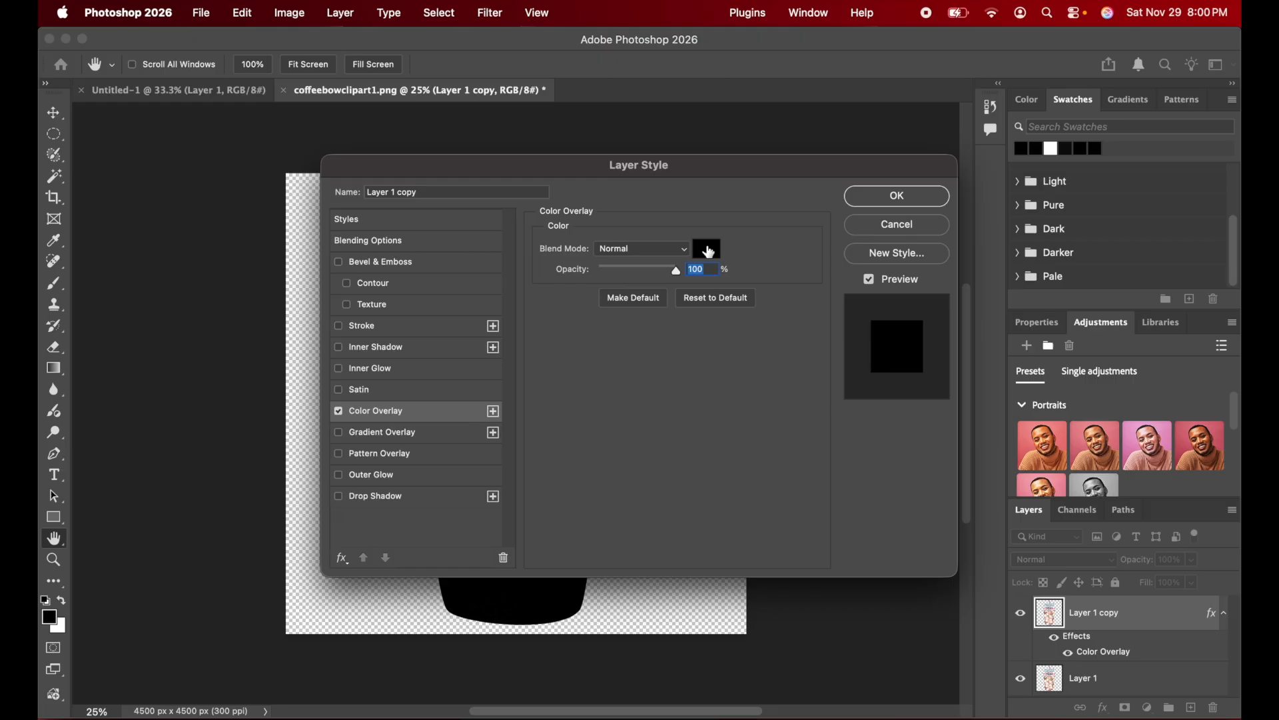
click(870, 199)
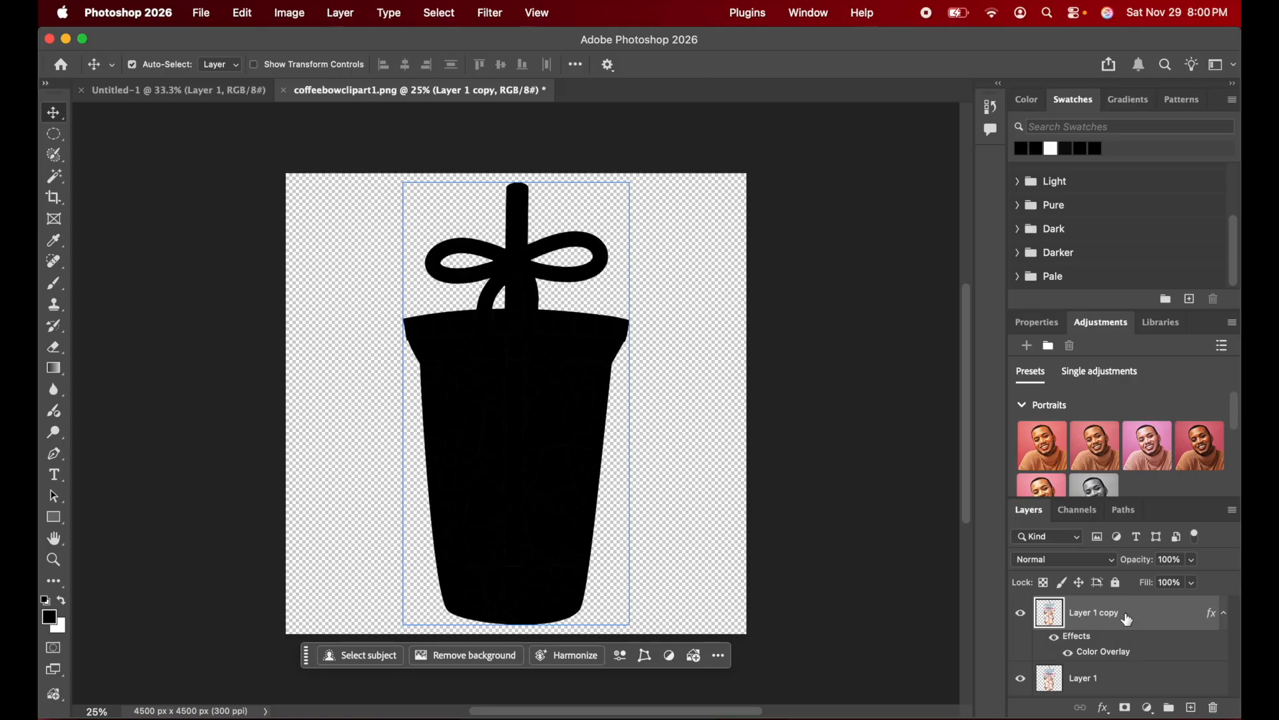
right_click(1127, 619)
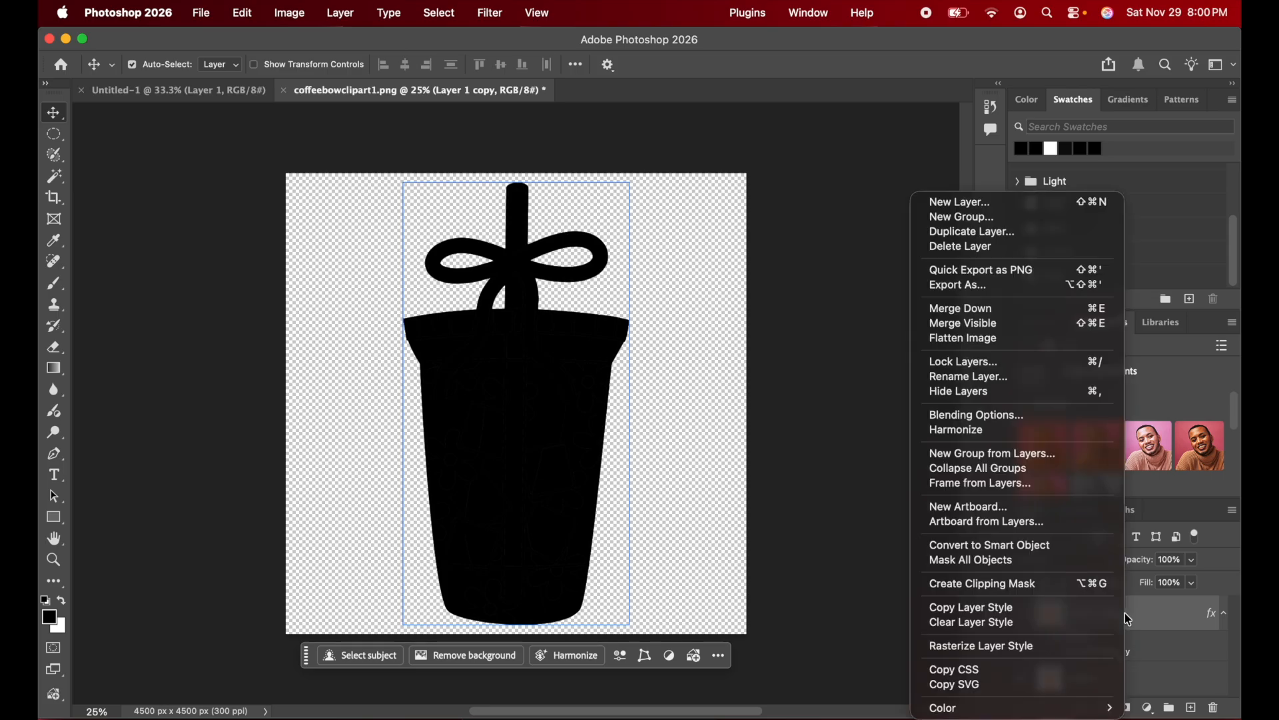
click(953, 652)
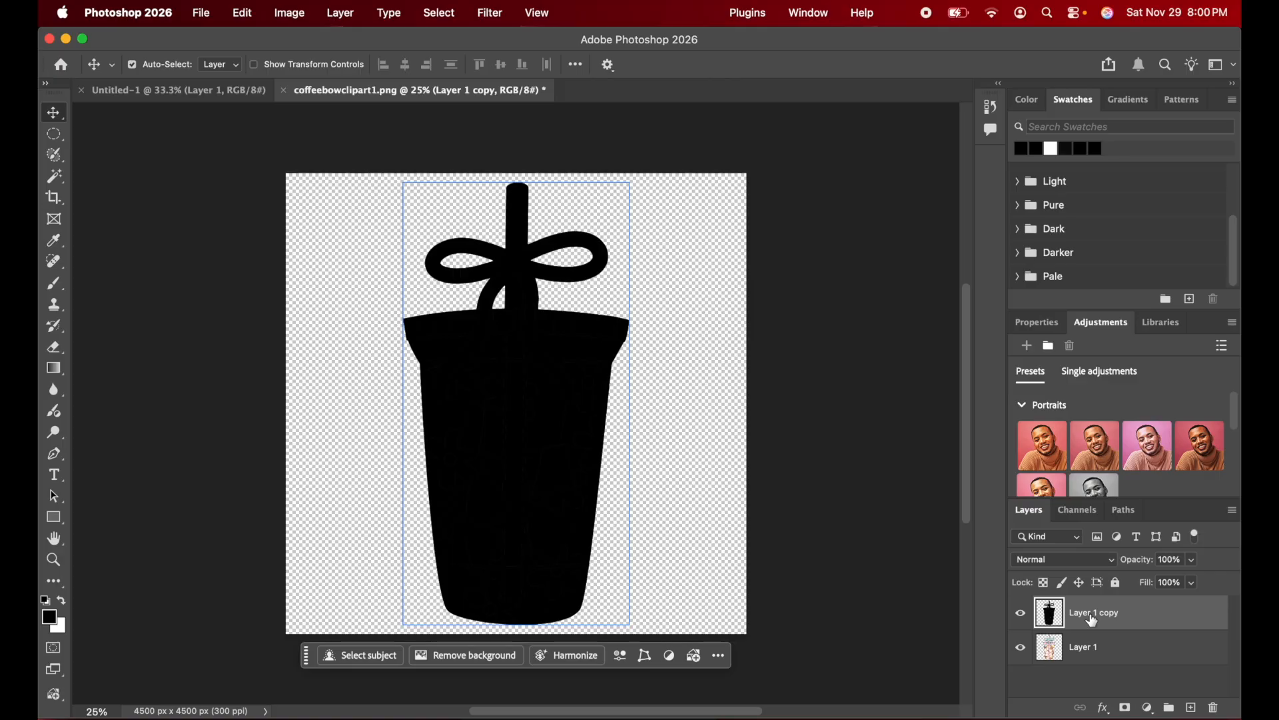
- Copy the whole black silhouette layer into a new 612 x 792 pt Letter document in Illustrator
key(super+a)
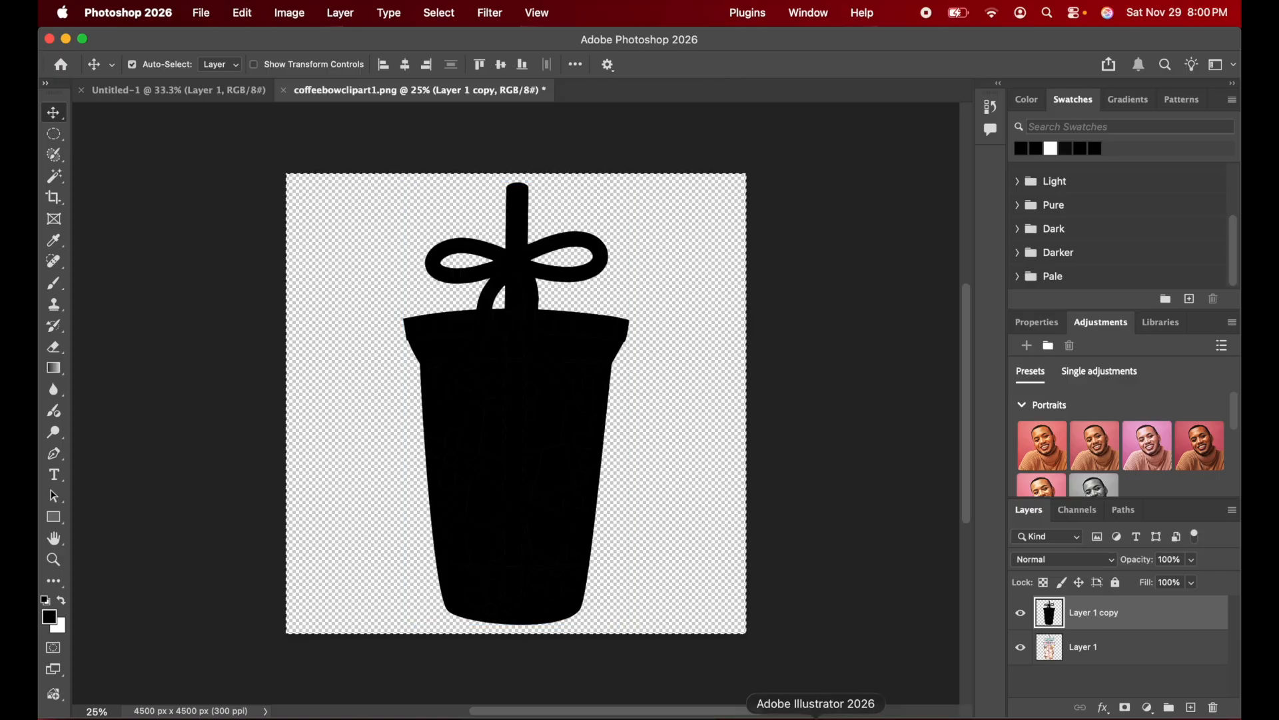
click(816, 715)
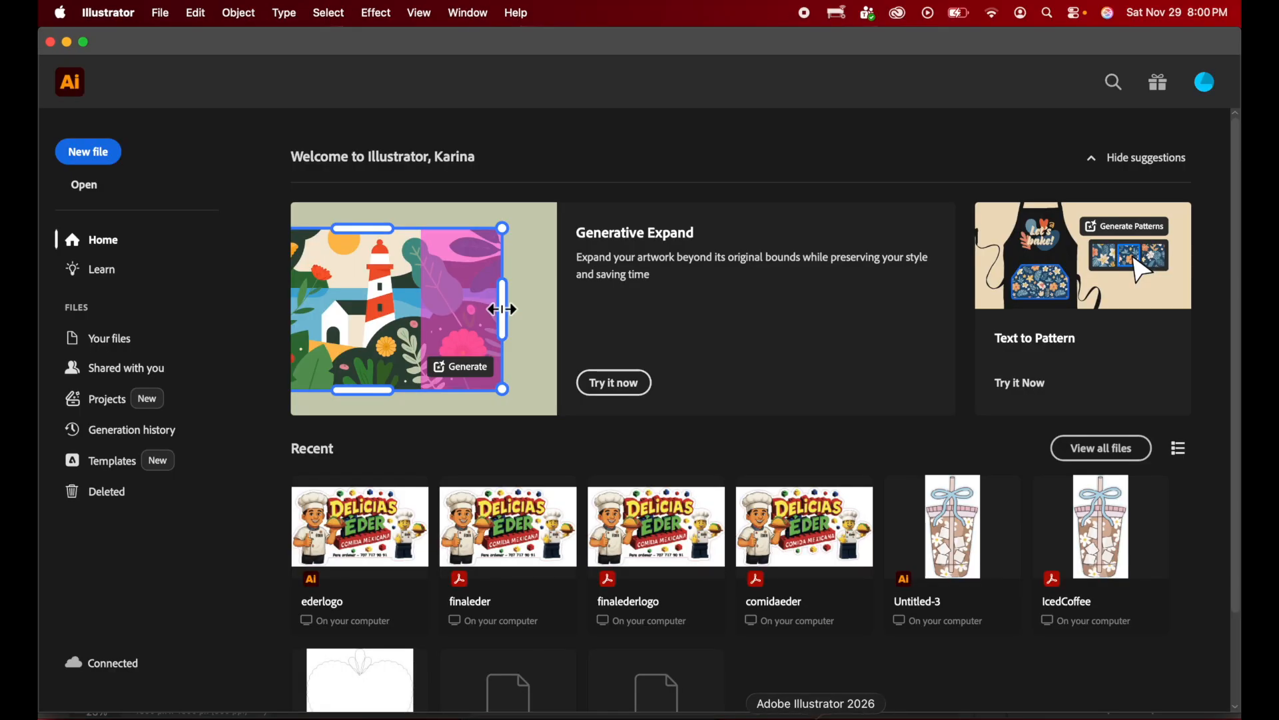
click(92, 157)
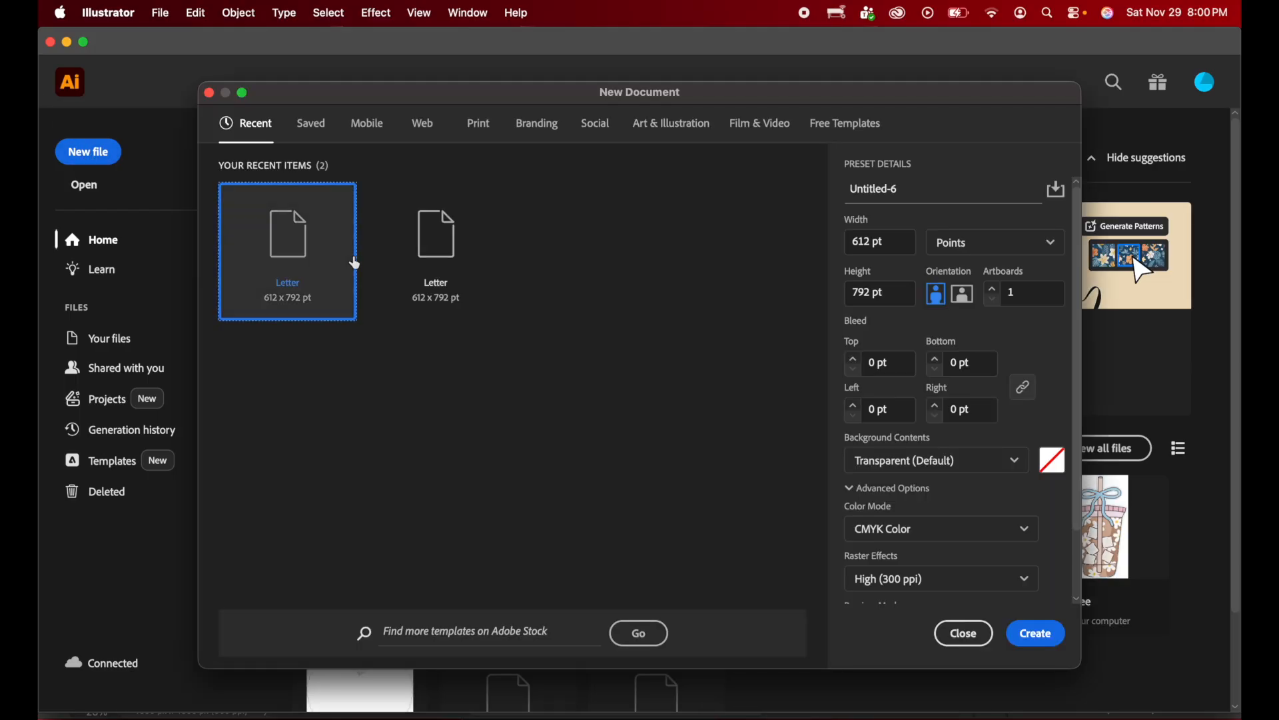
click(1023, 641)
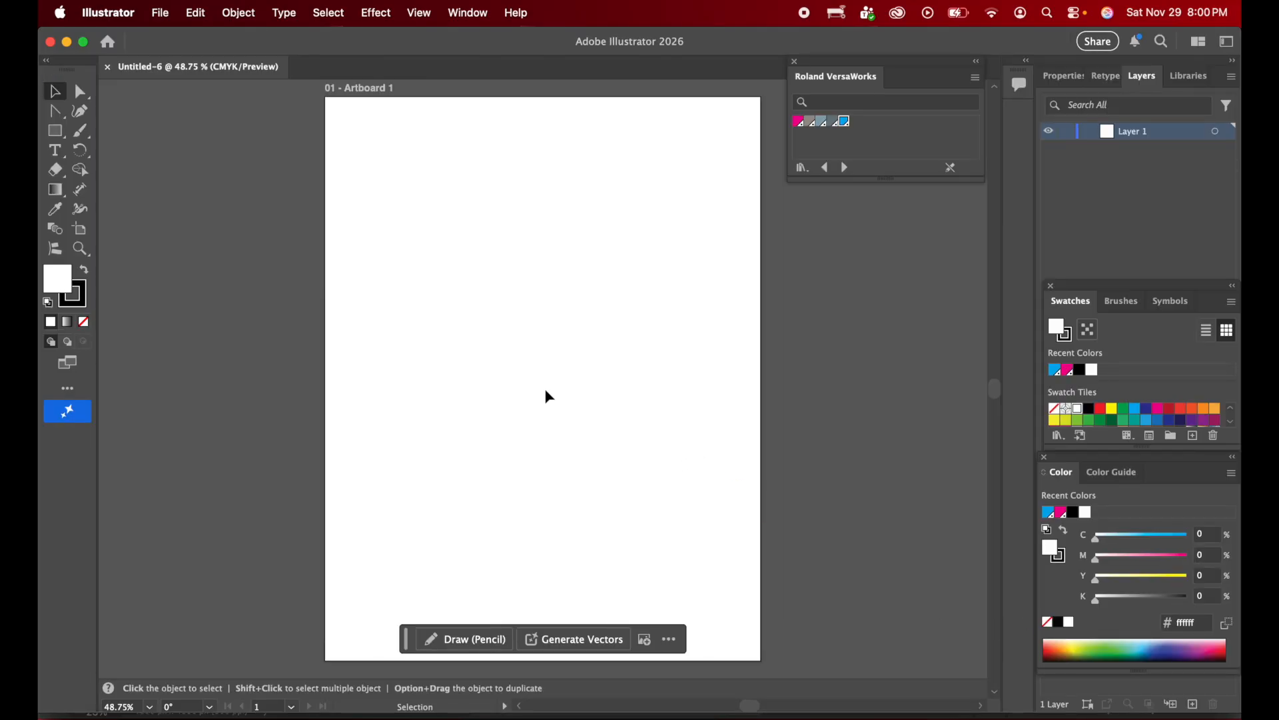
key(super+v)
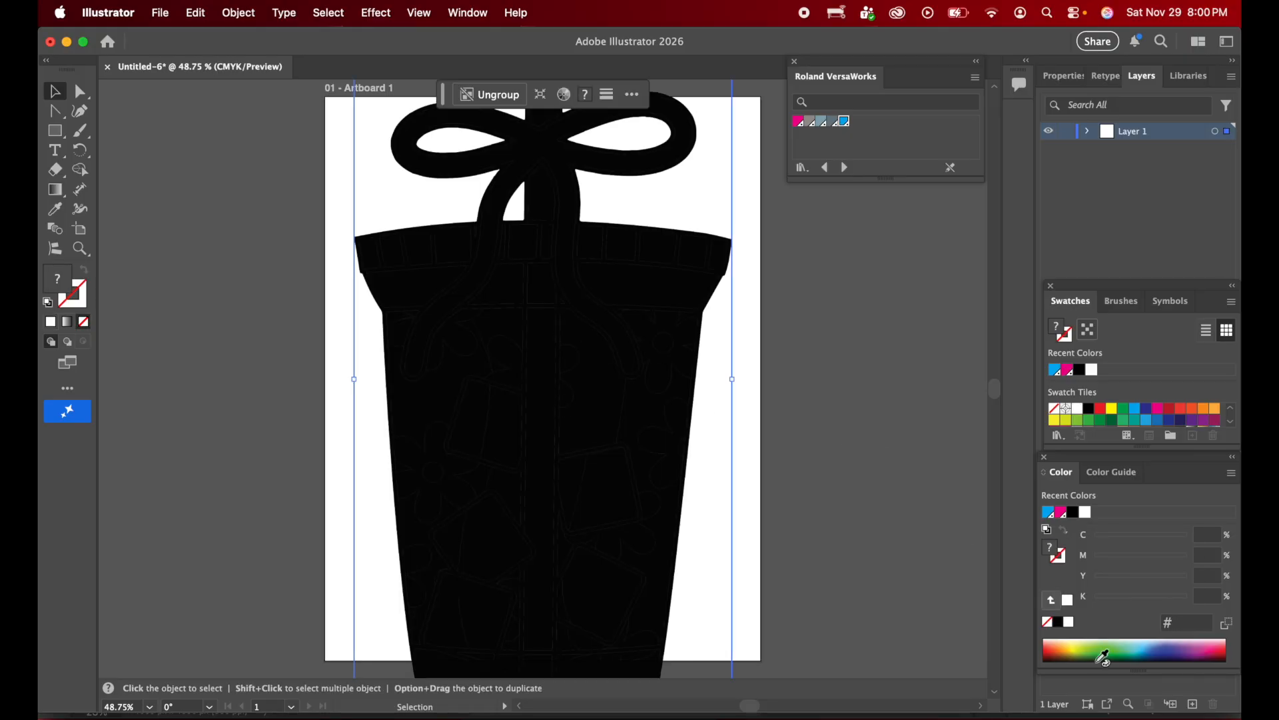
- Add a second layer and bring in the coloured cup from Photoshop's Layer 1, aligned beneath the black silhouette
click(1193, 704)
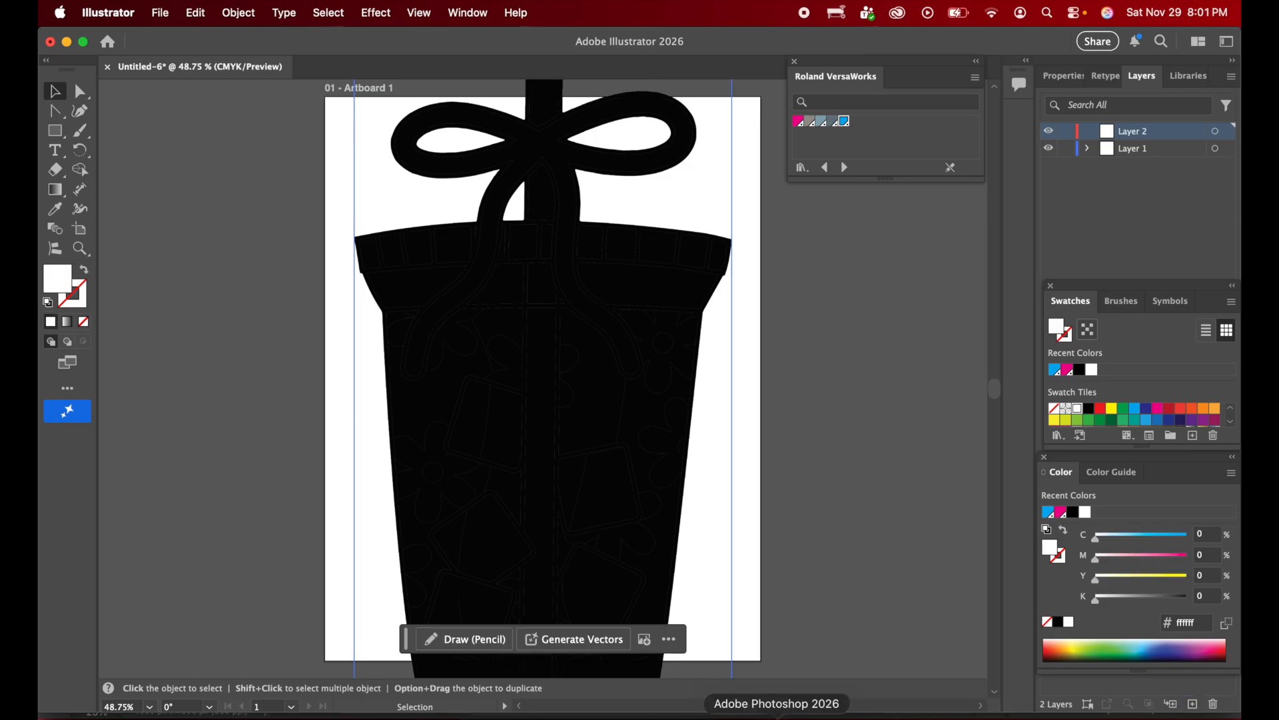
click(777, 715)
click(1072, 648)
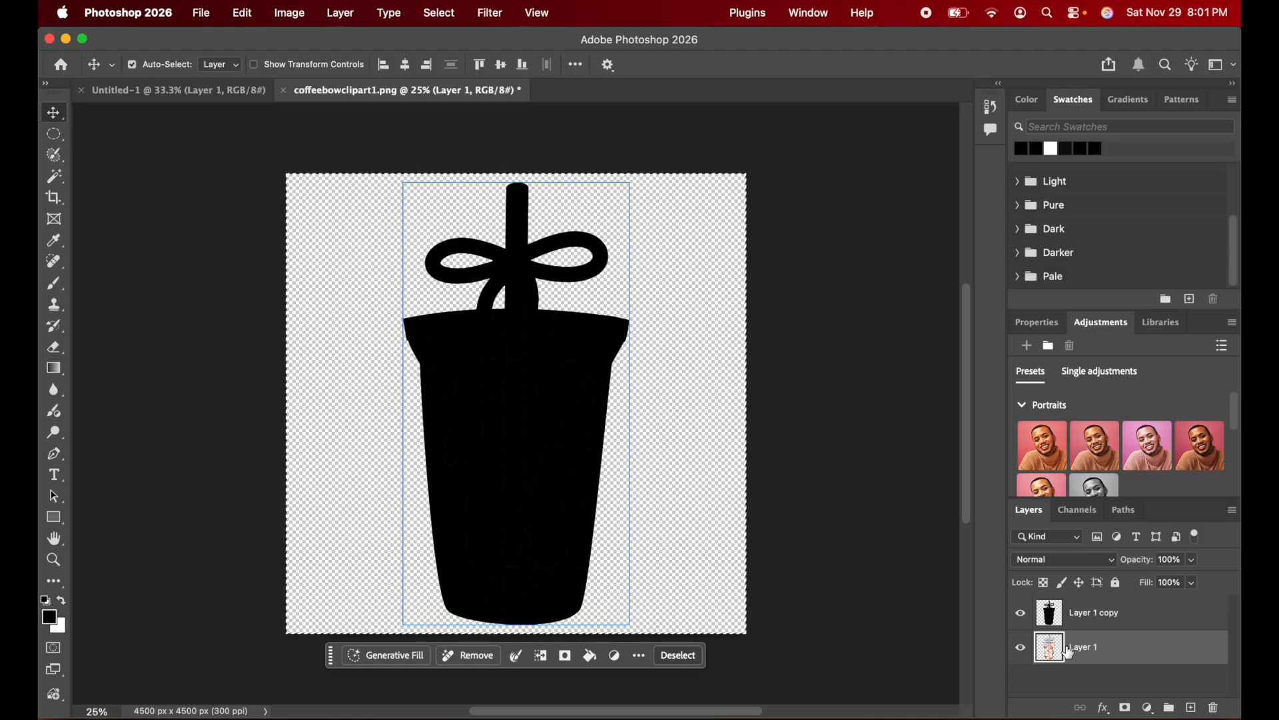
key(super+c)
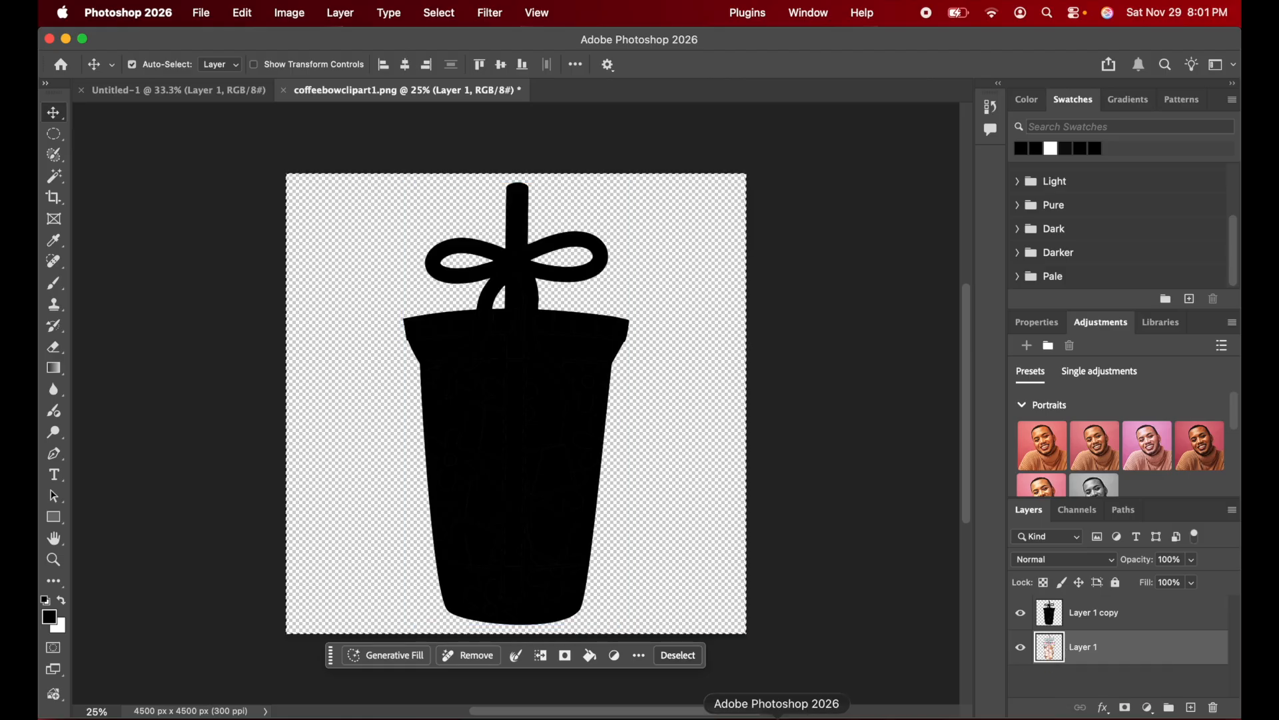
click(816, 716)
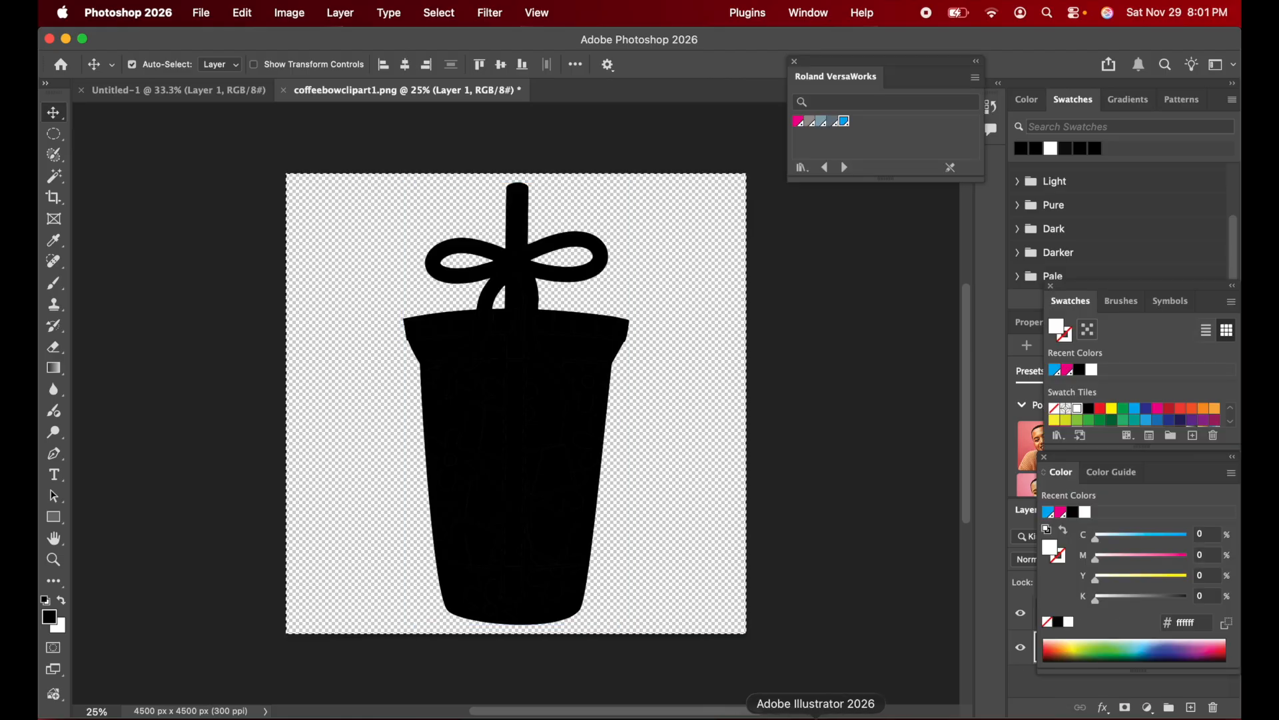
key(super+v)
drag(736, 255, 725, 251)
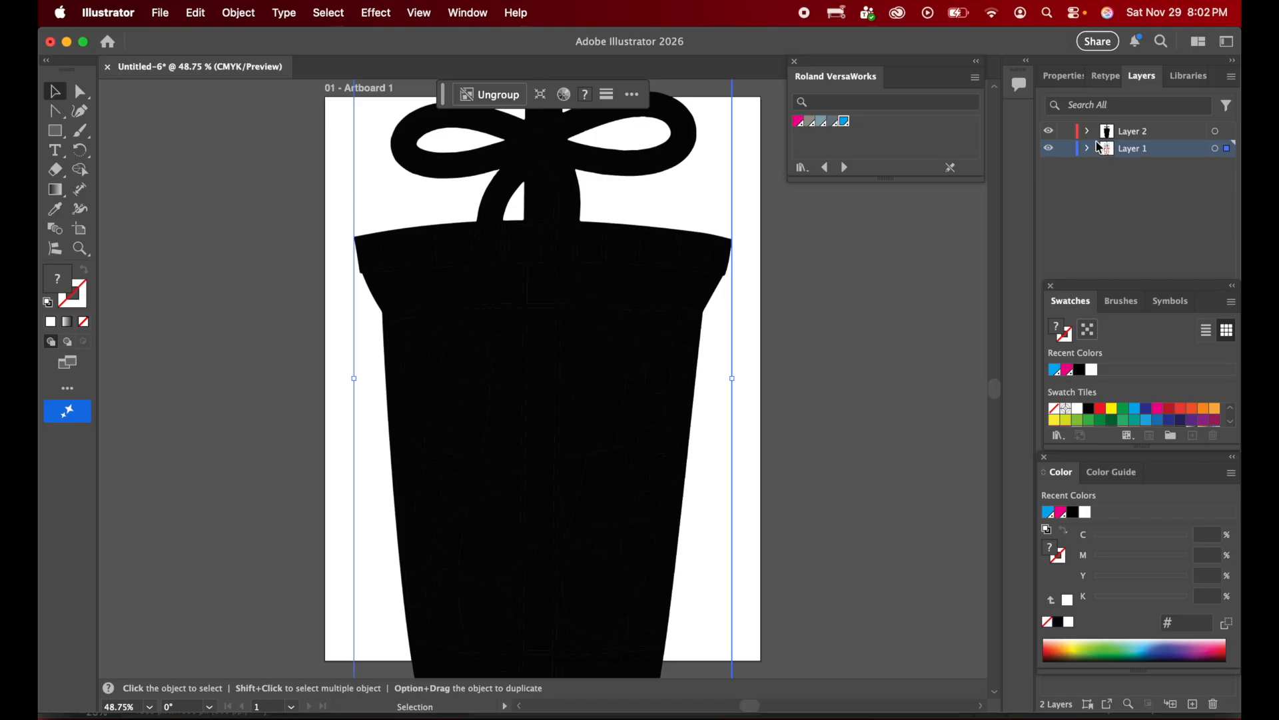
- Vectorize the black silhouette on Layer 2 with Image Trace, using Make and Expand
click(1125, 135)
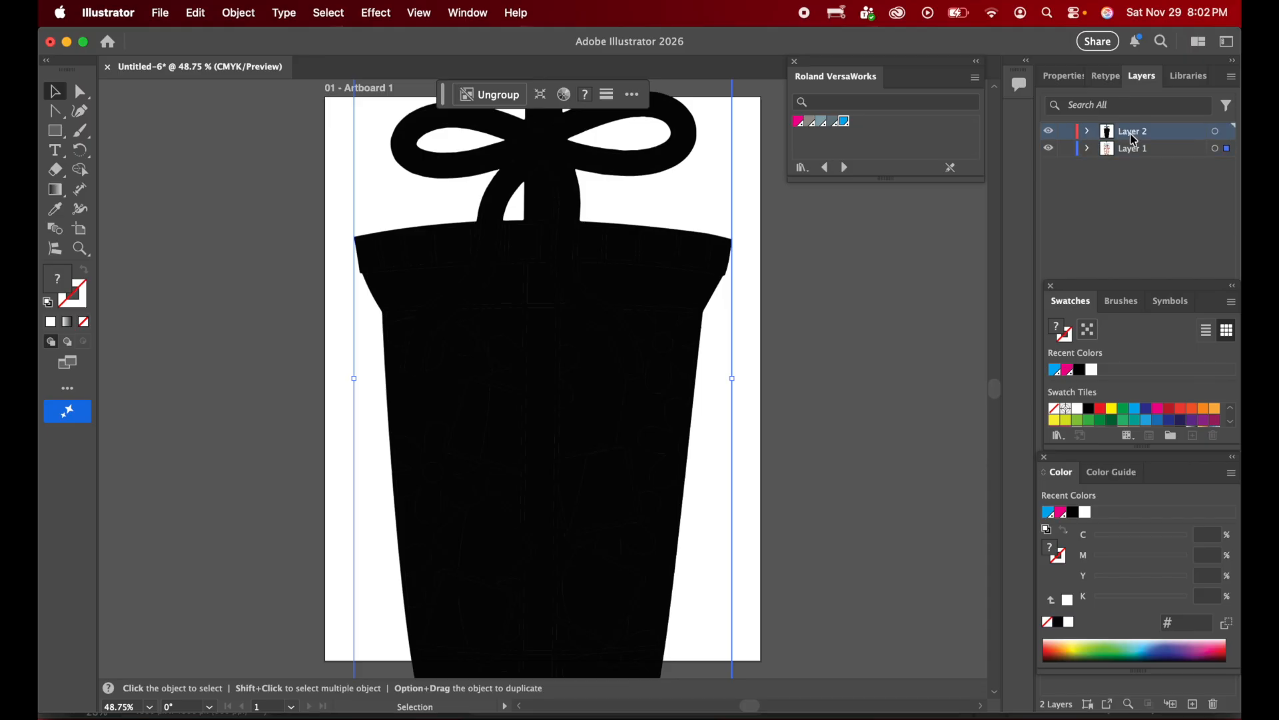
click(600, 286)
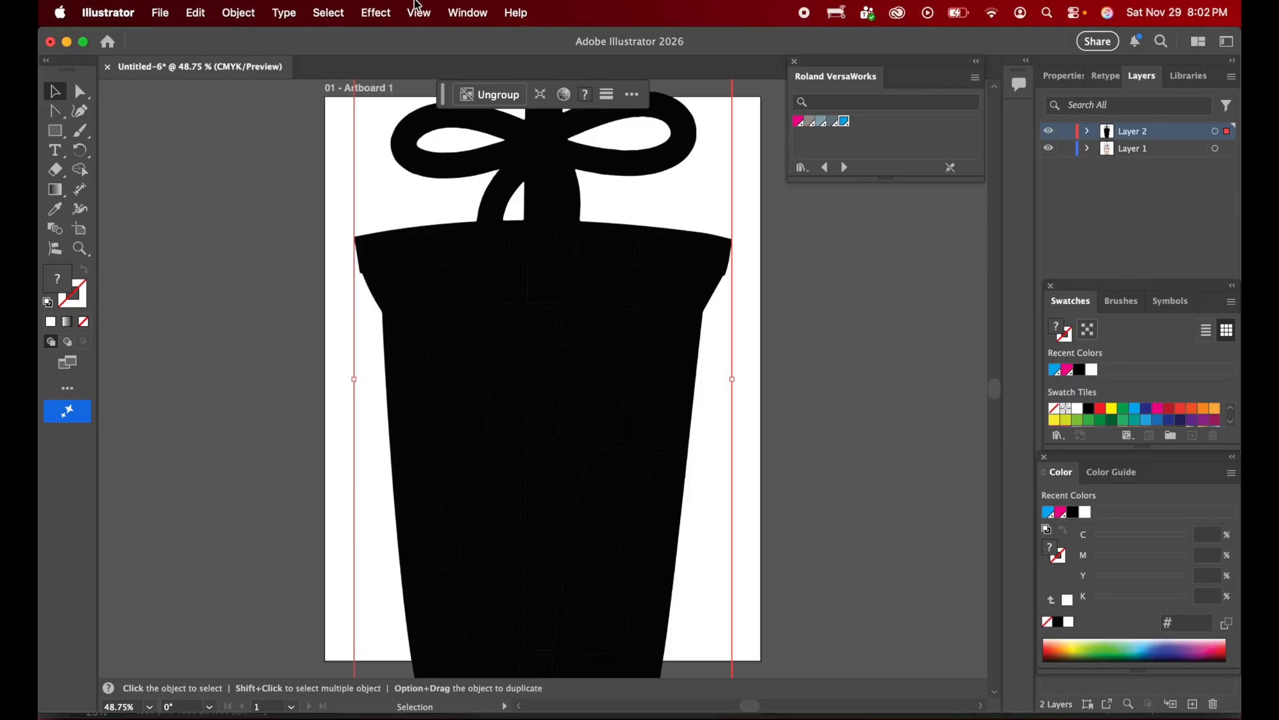
click(240, 14)
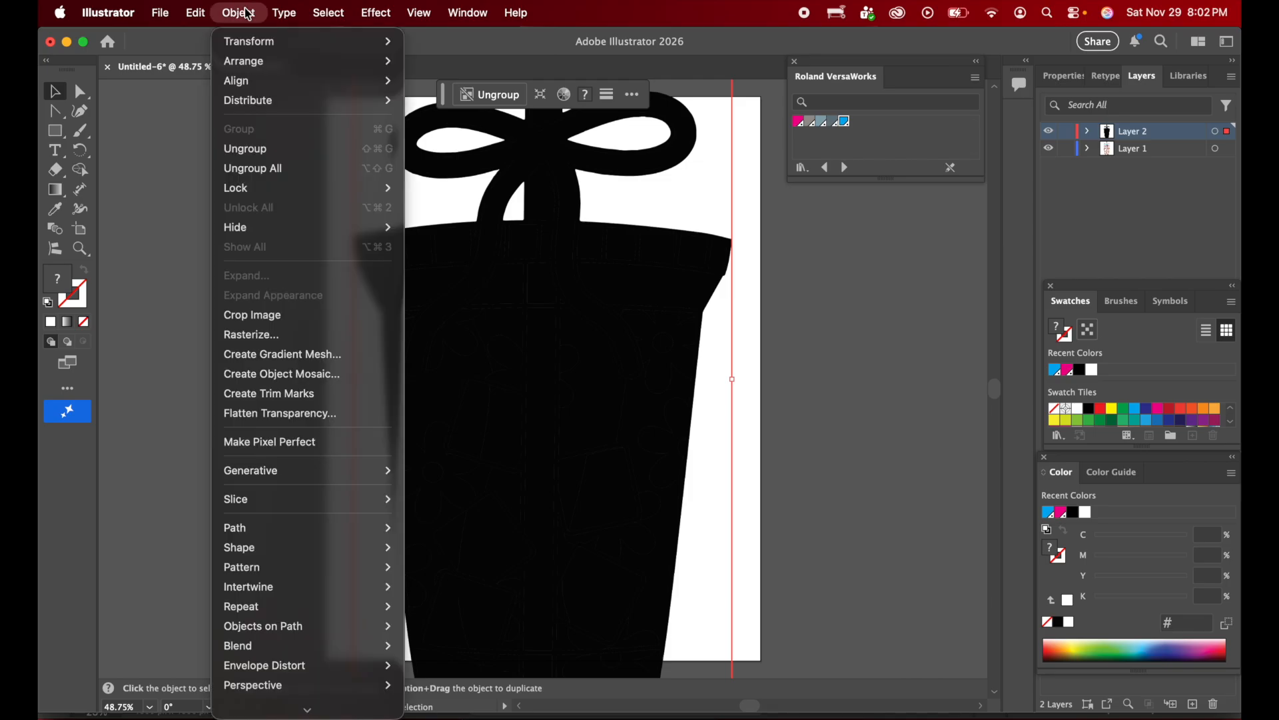
scroll(308, 695, down, 5)
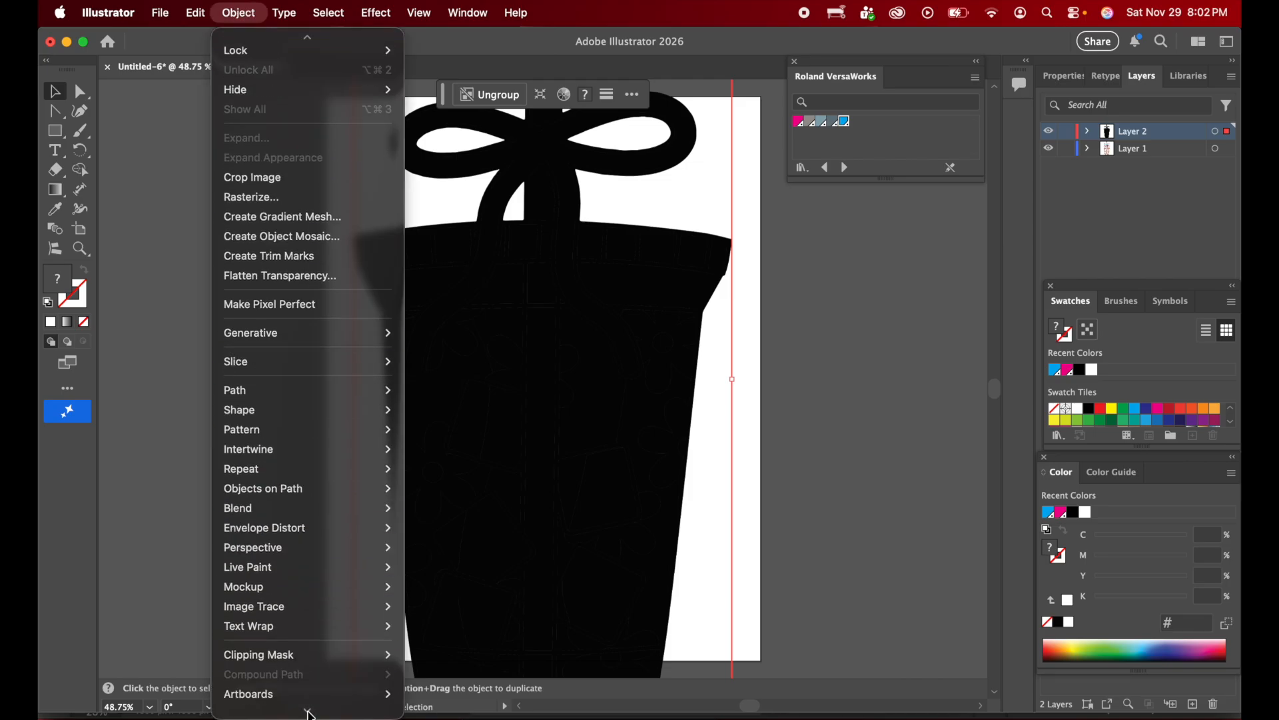
mouse_move(301, 574)
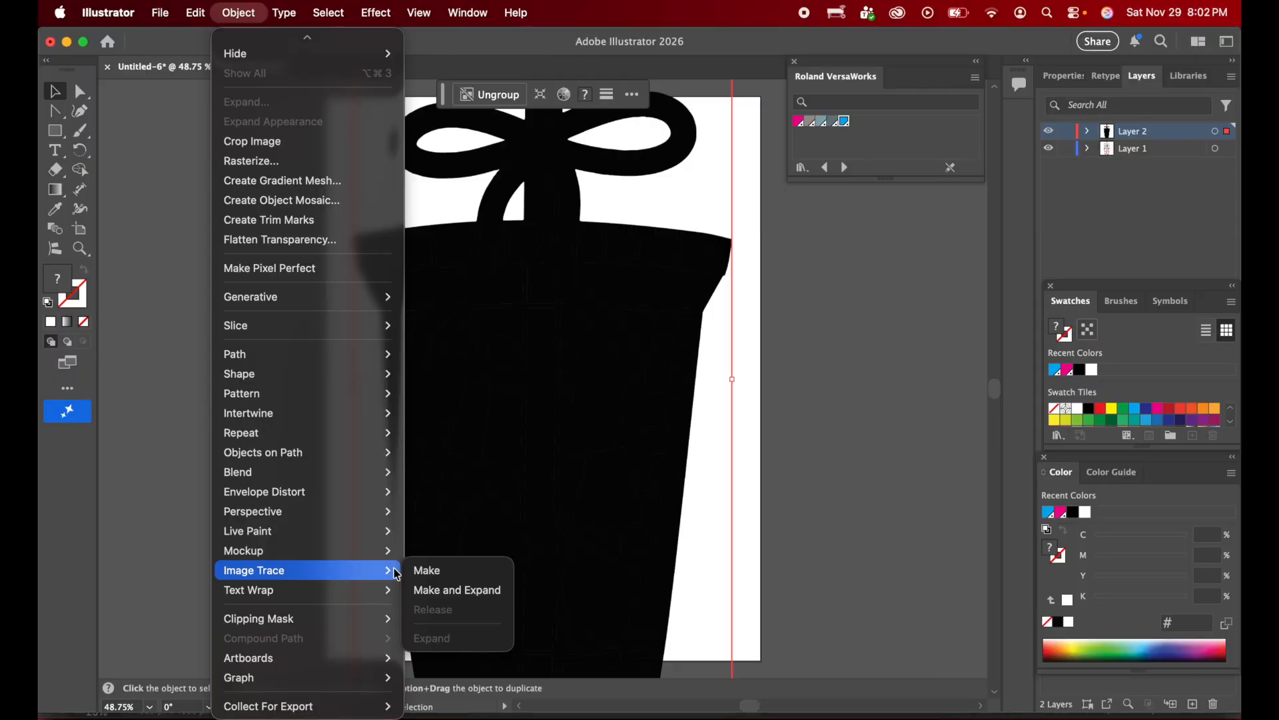
click(457, 591)
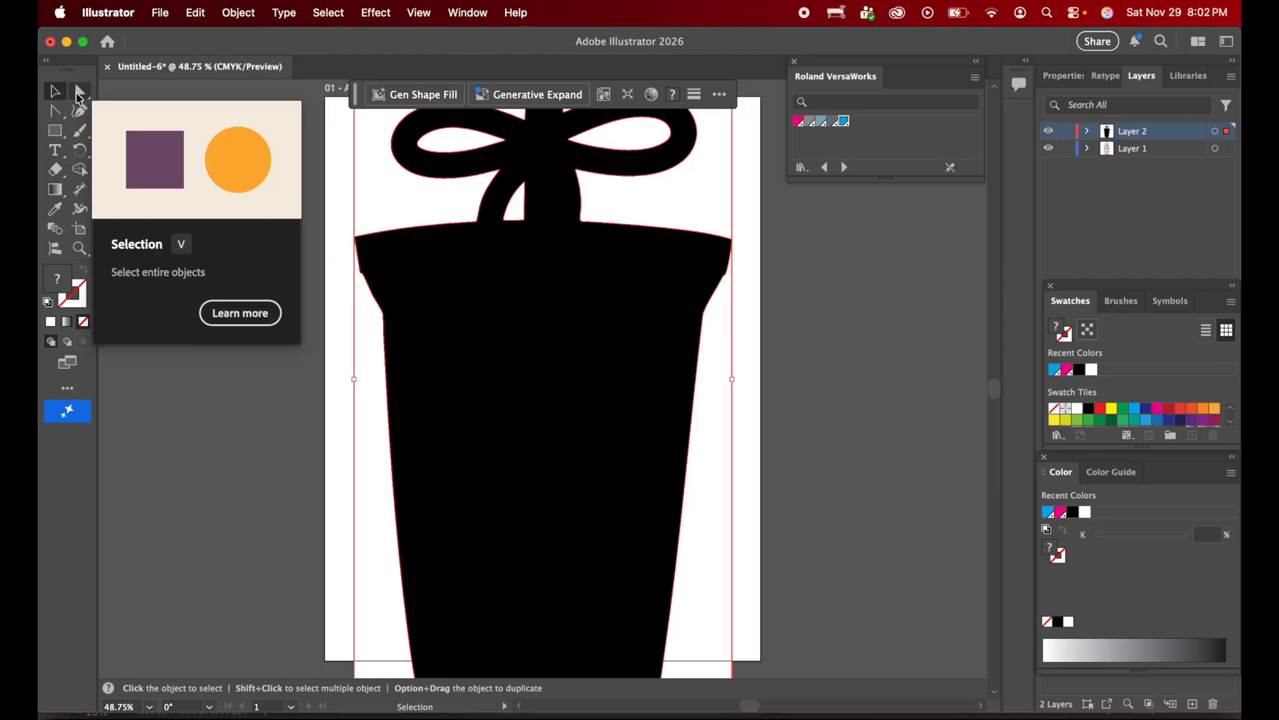
- Separate the white background path from the traced cup silhouette and delete it
click(79, 98)
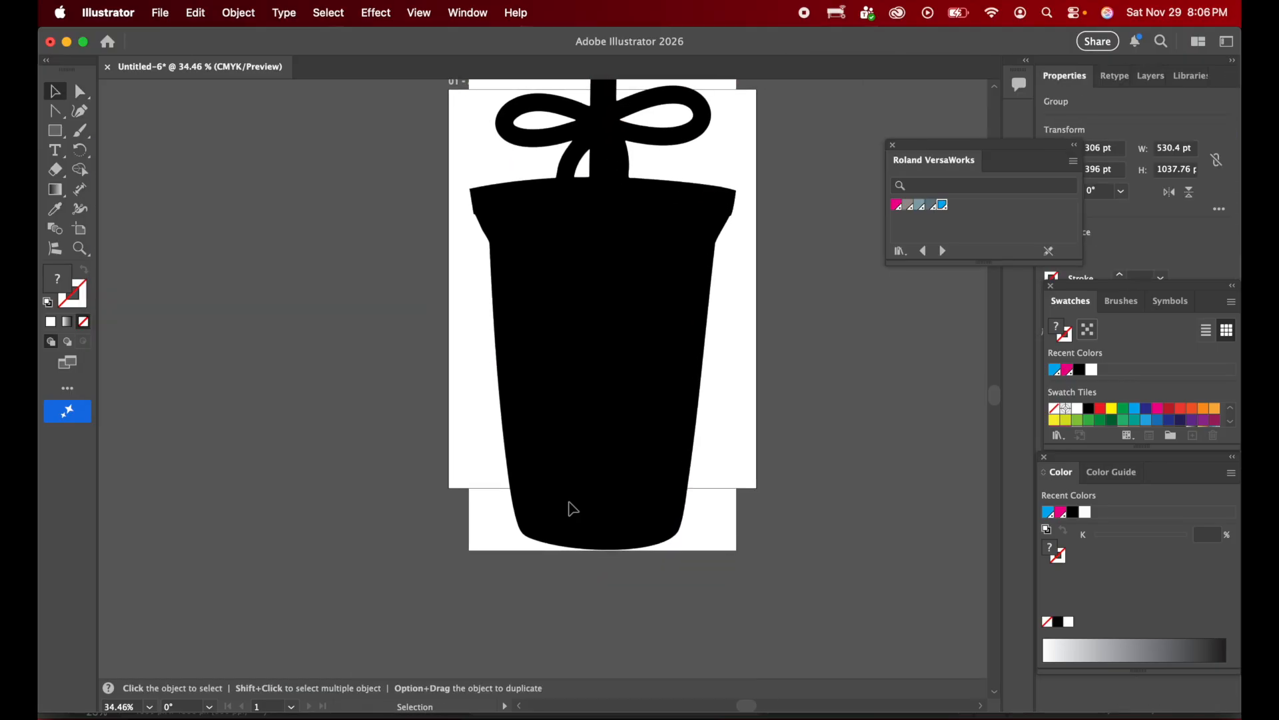
click(573, 509)
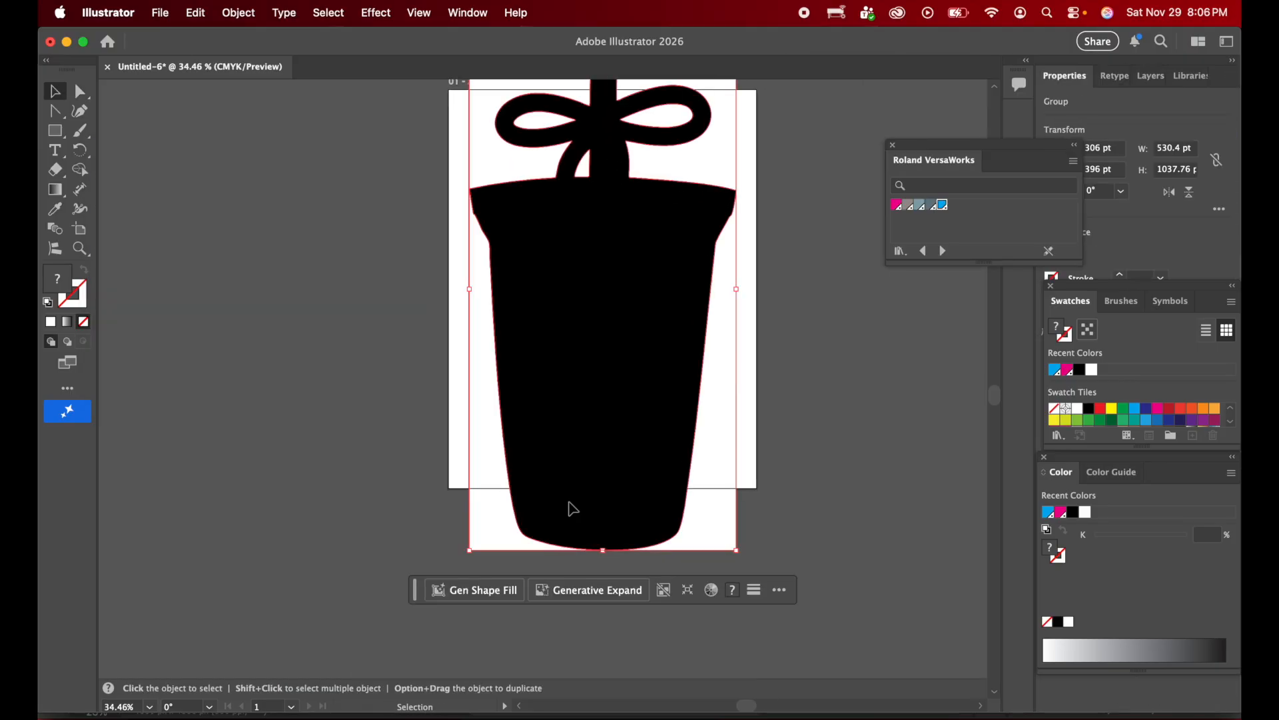
double_click(572, 509)
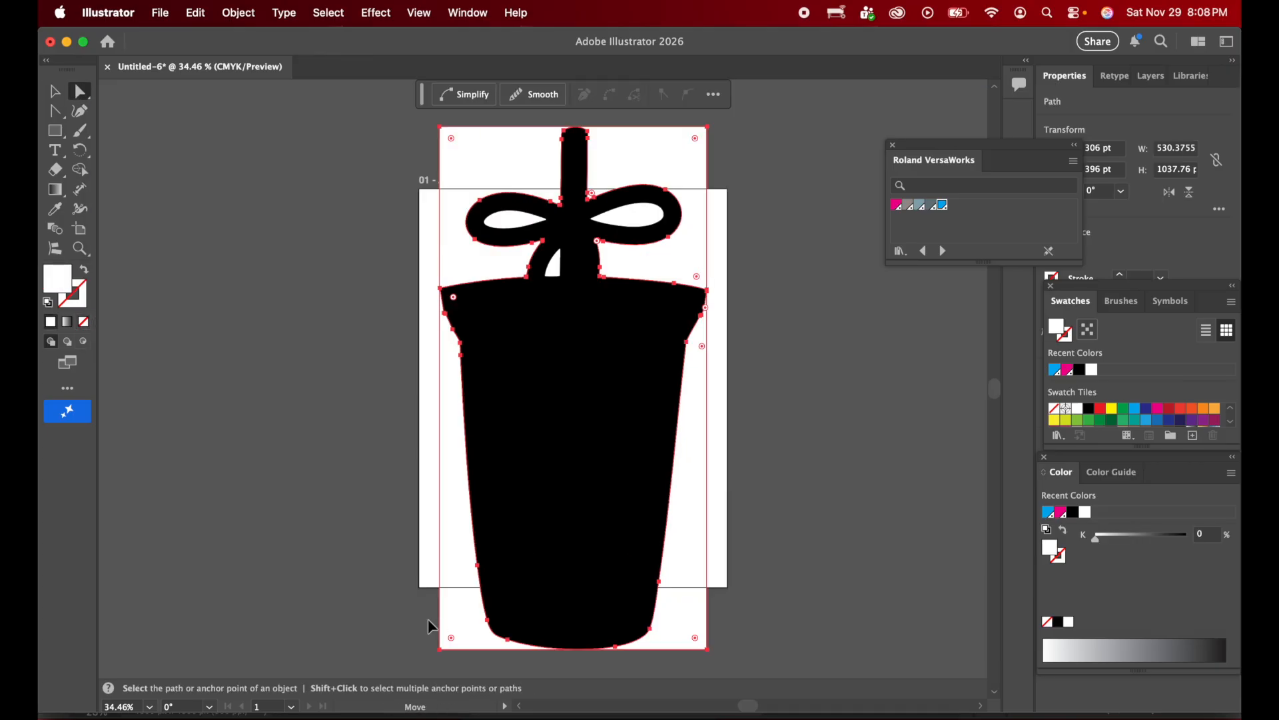
drag(338, 630, 252, 630)
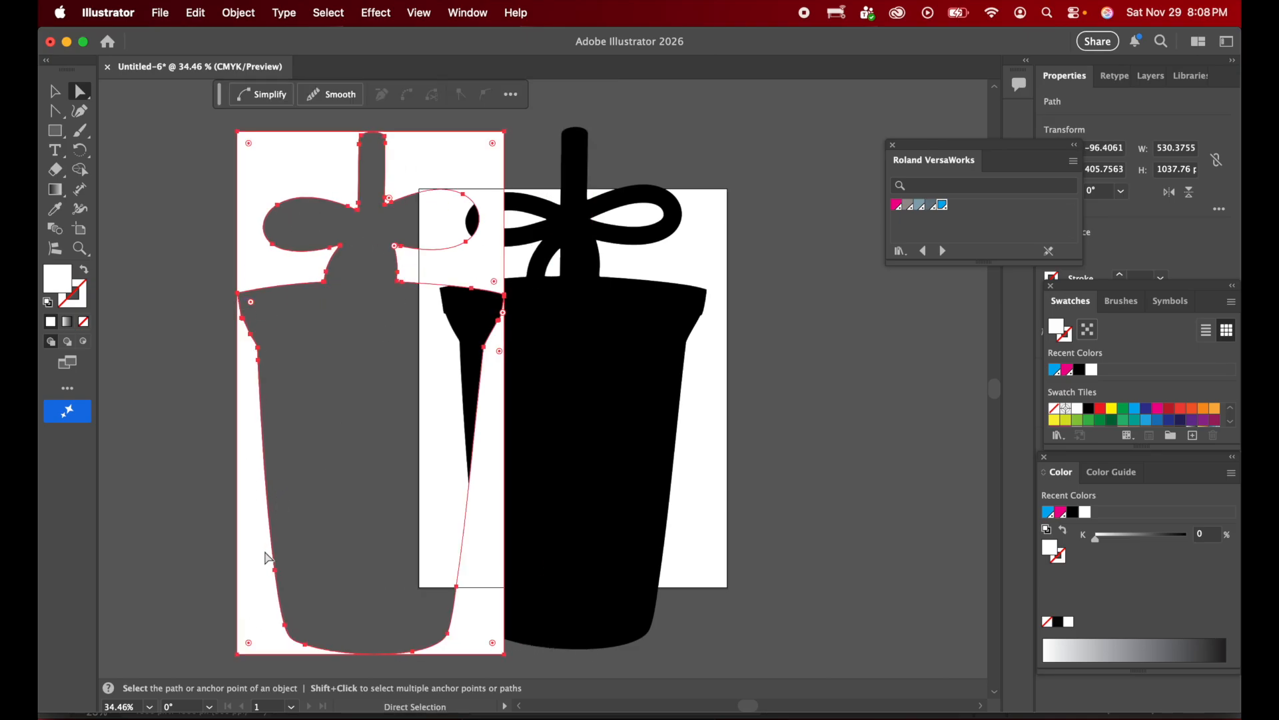
key(Delete)
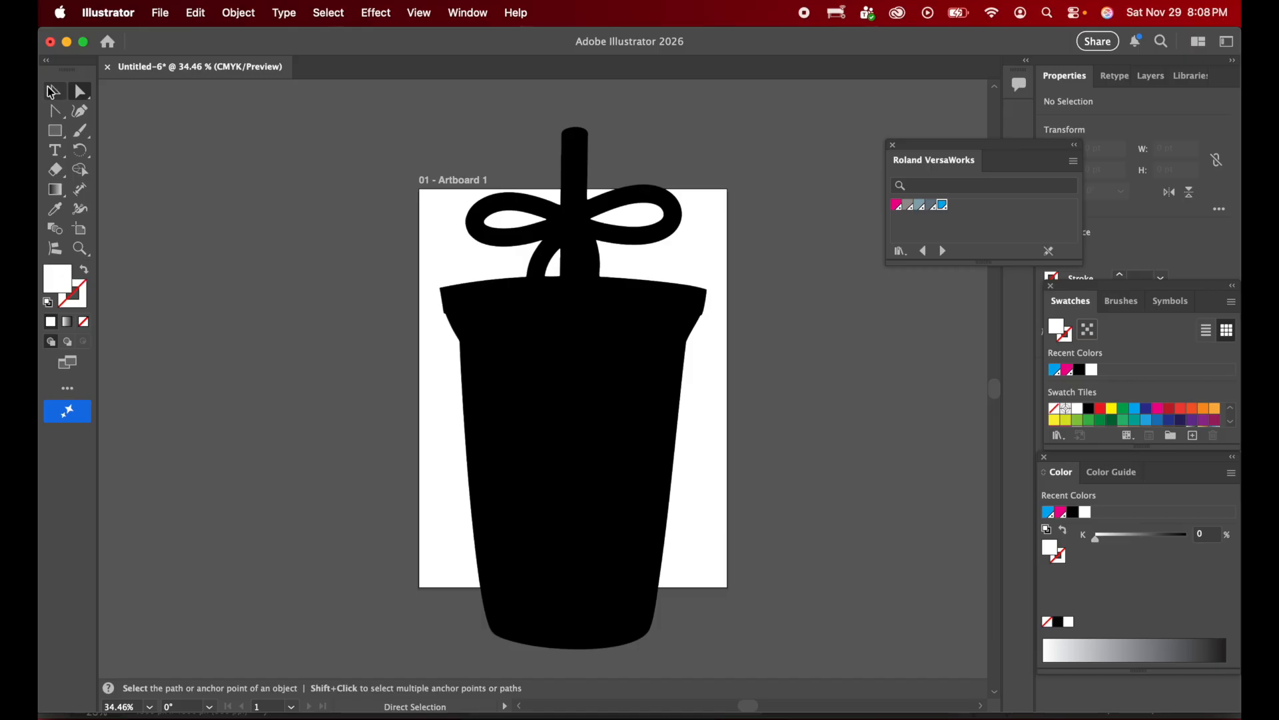
- Move the traced silhouette group to the left of the coloured cup, to about X -206 pt
key(v)
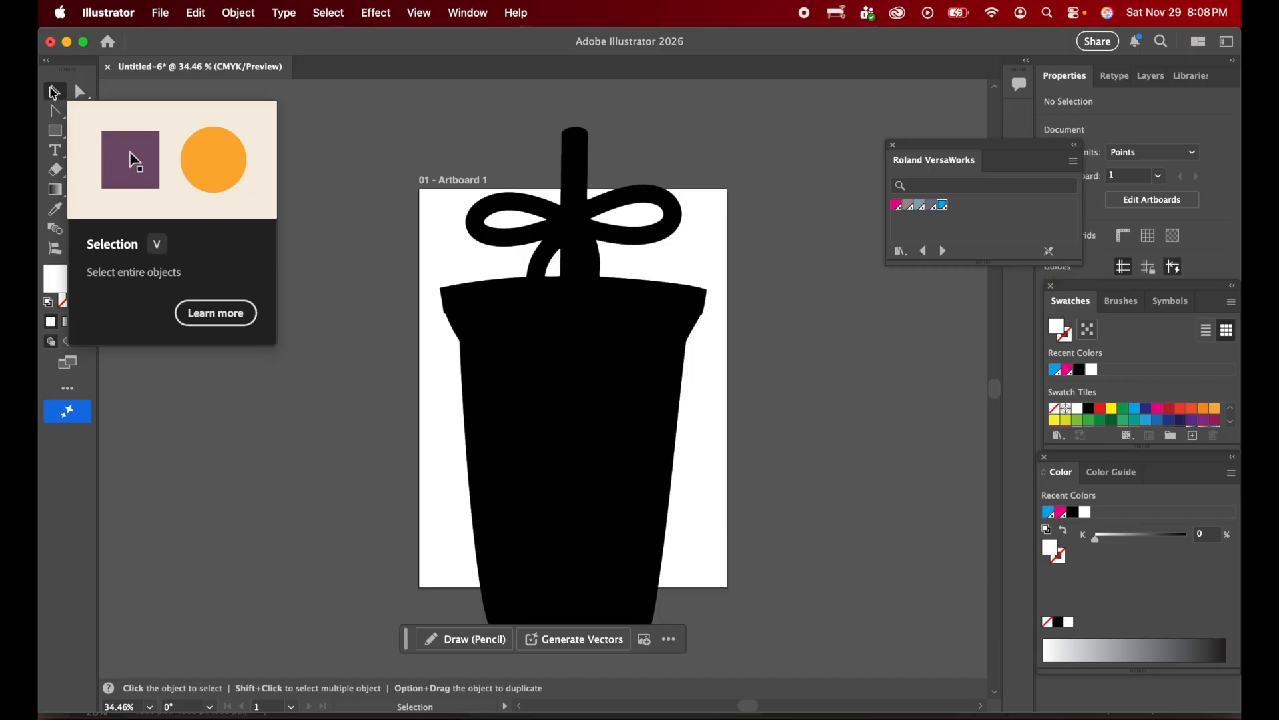
click(537, 364)
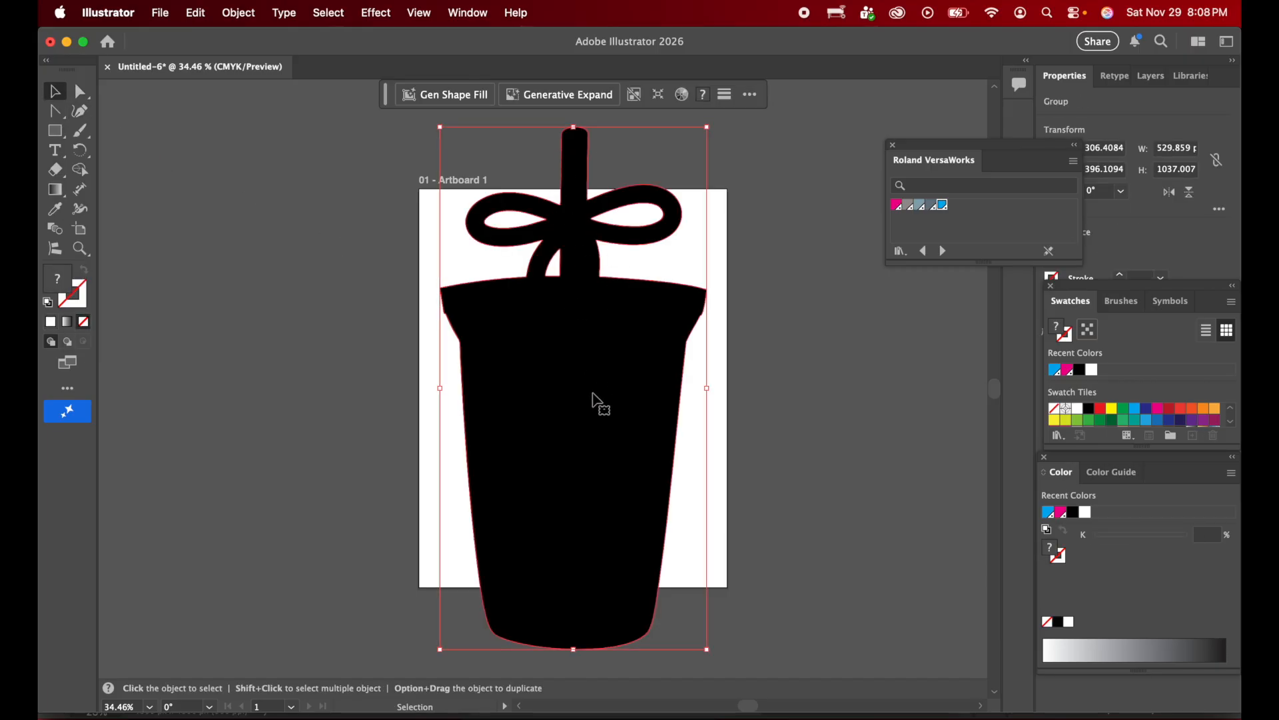
drag(578, 291, 323, 294)
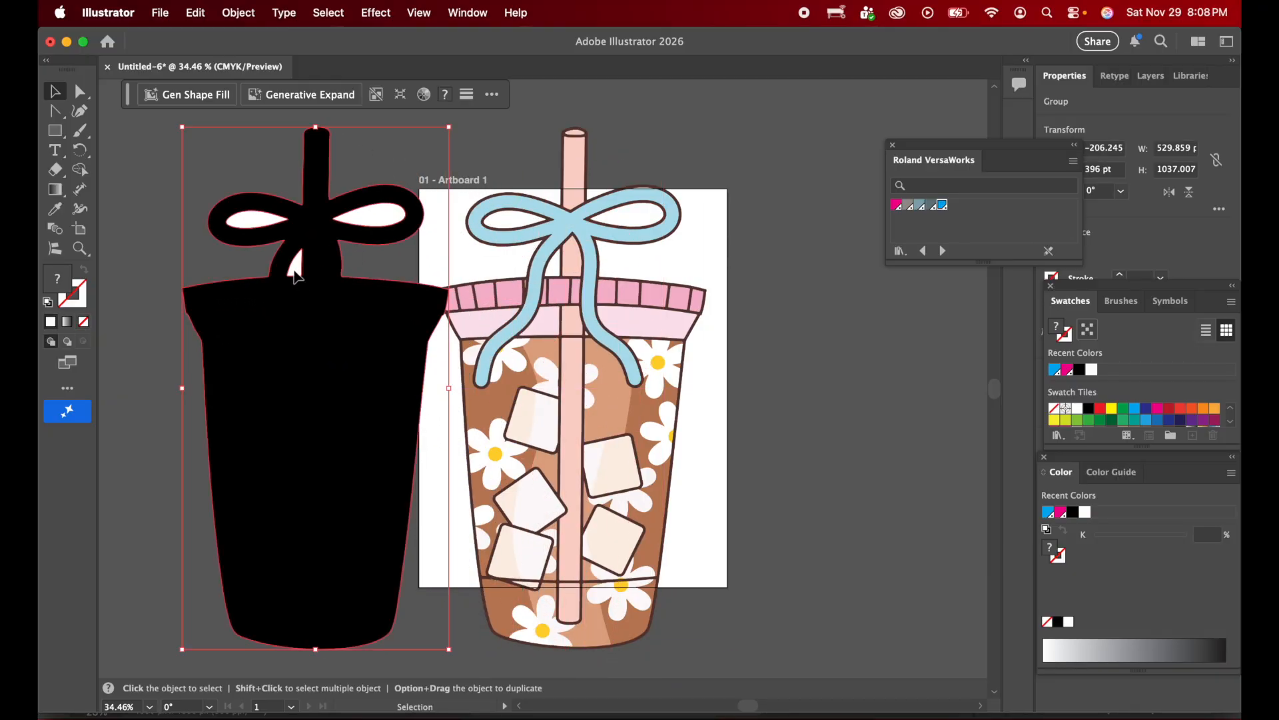
- Enter the traced silhouette group and delete the small white piece in the gap beneath the bow
double_click(296, 277)
click(296, 276)
drag(296, 273, 297, 303)
key(plus)
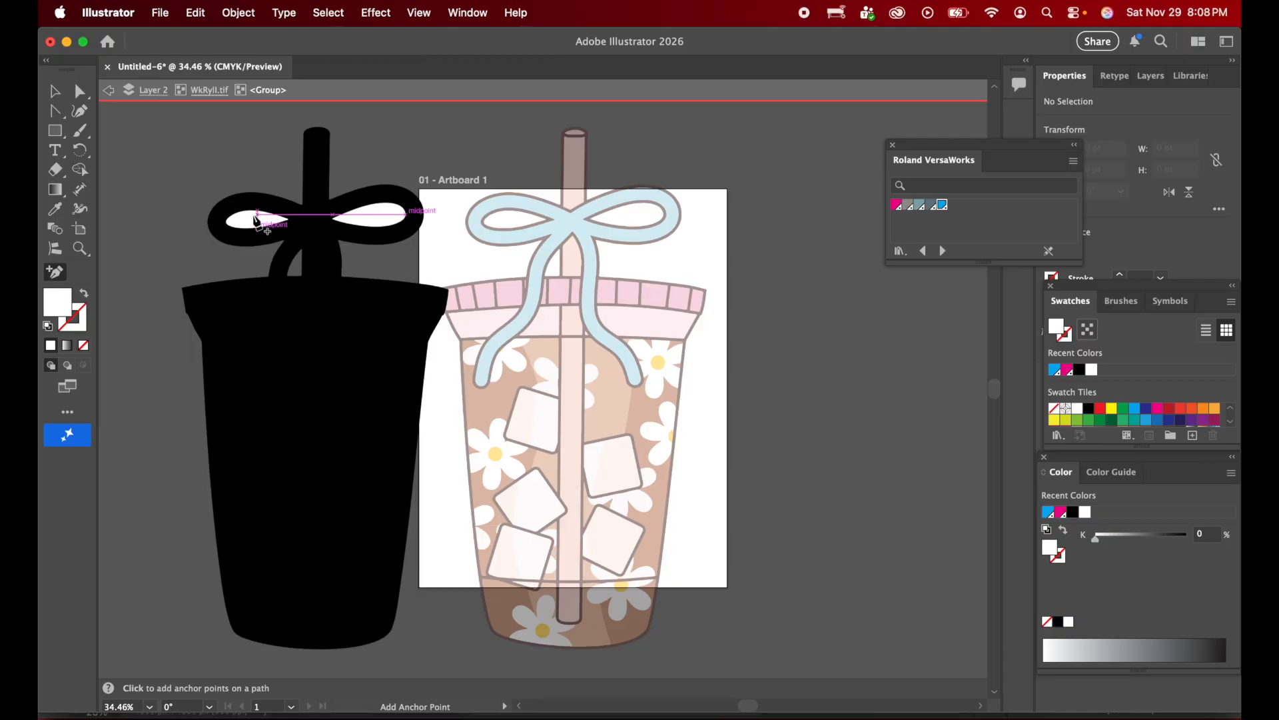
- Delete the white shapes inside both bow loops of the silhouette so the openings are see-through
click(252, 216)
click(774, 403)
click(80, 91)
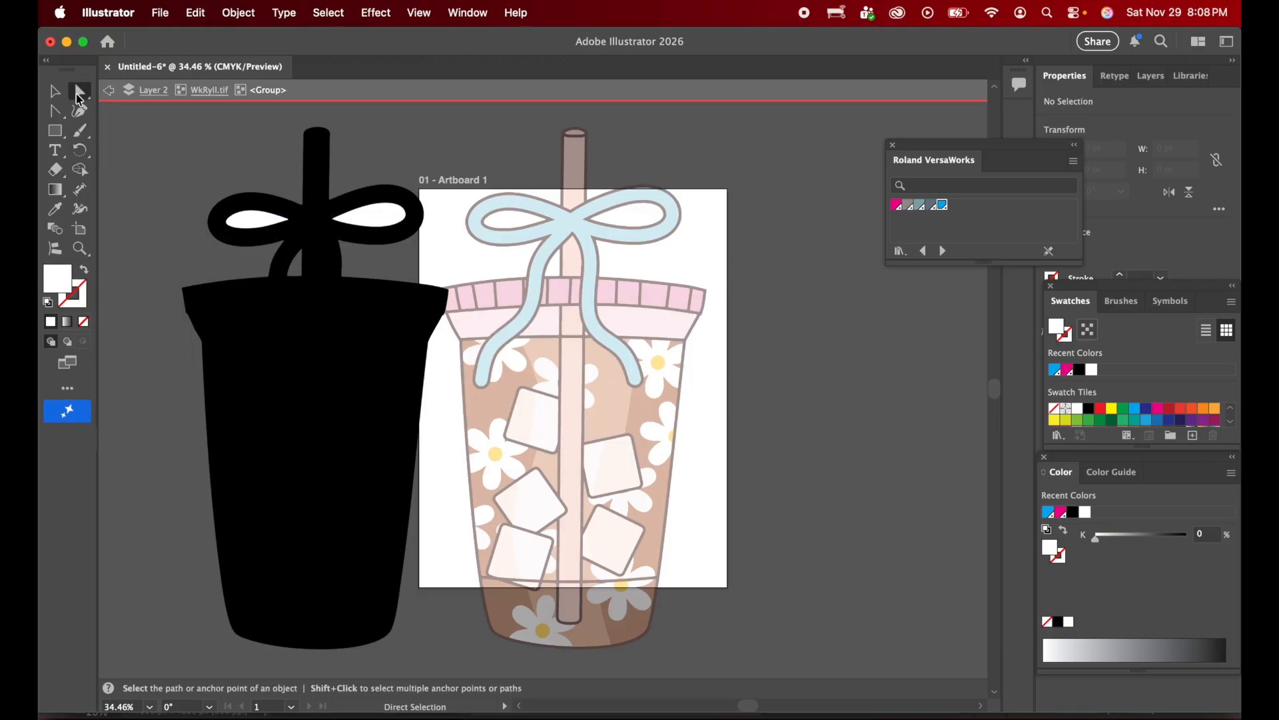
click(260, 227)
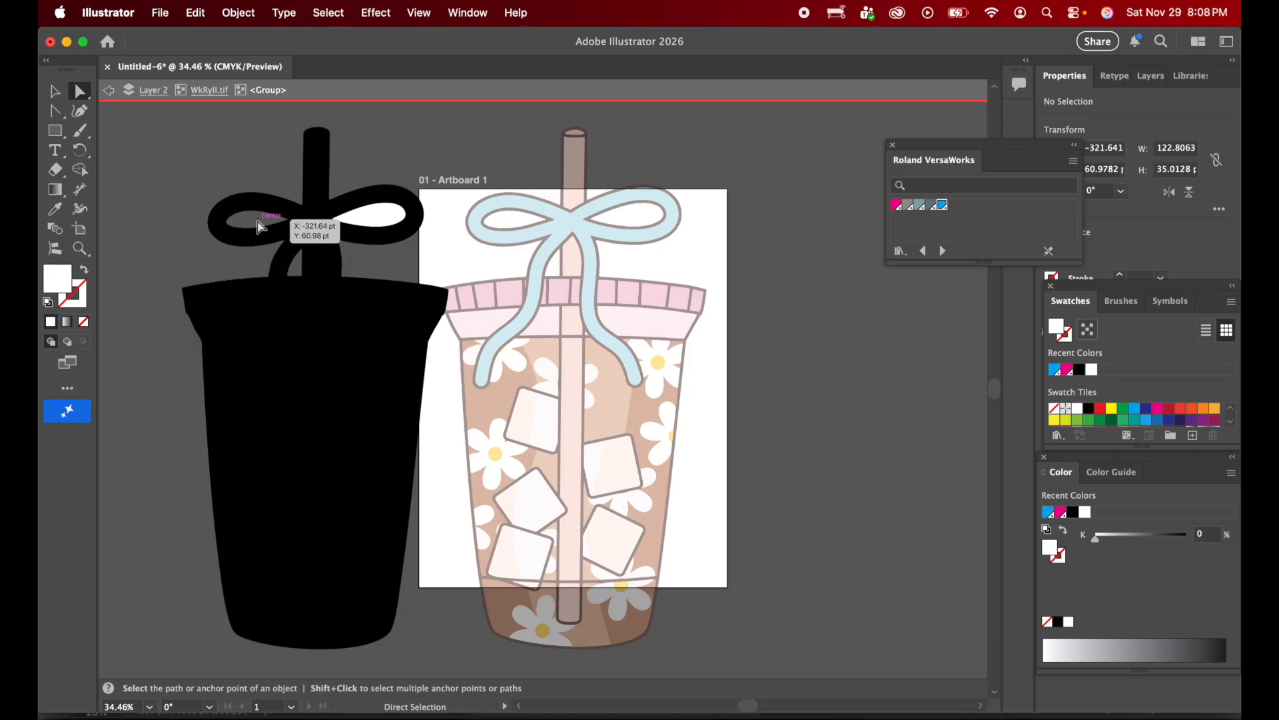
click(380, 221)
key(Delete)
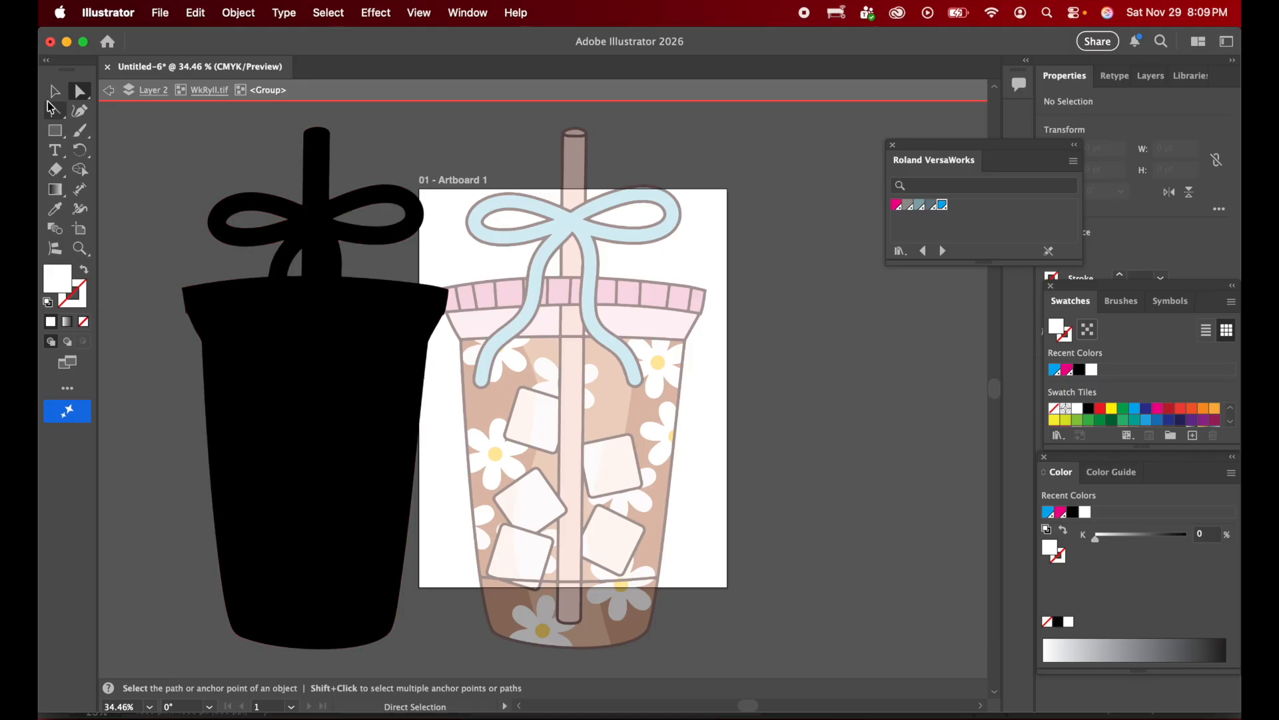
- Move the black silhouette back over the coloured cup, aligned with it, and exit group isolation
key(v)
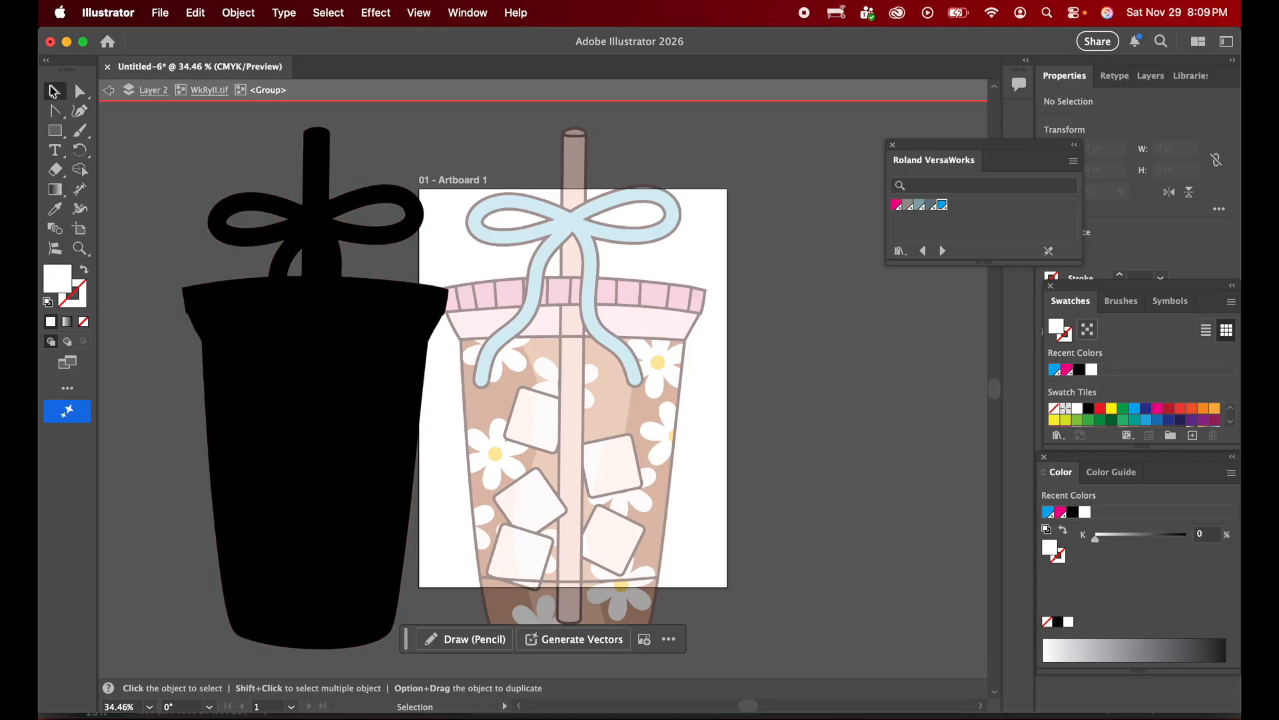
drag(339, 401, 559, 398)
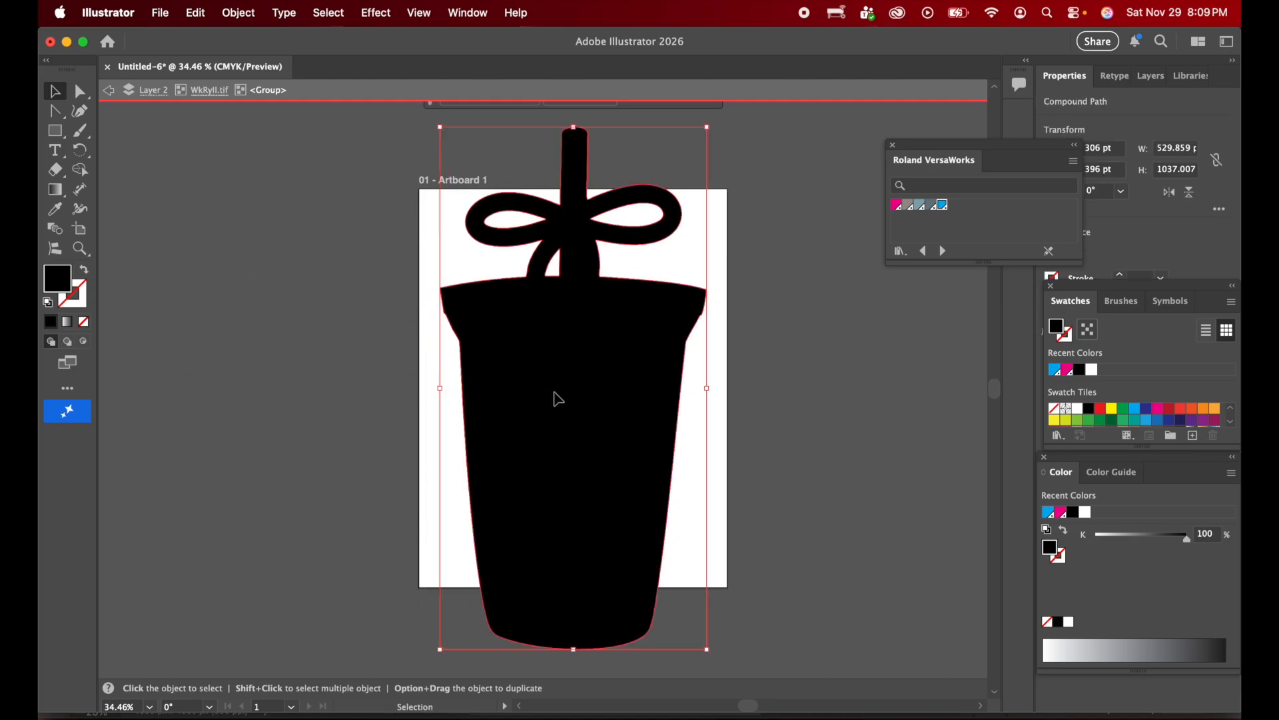
click(220, 220)
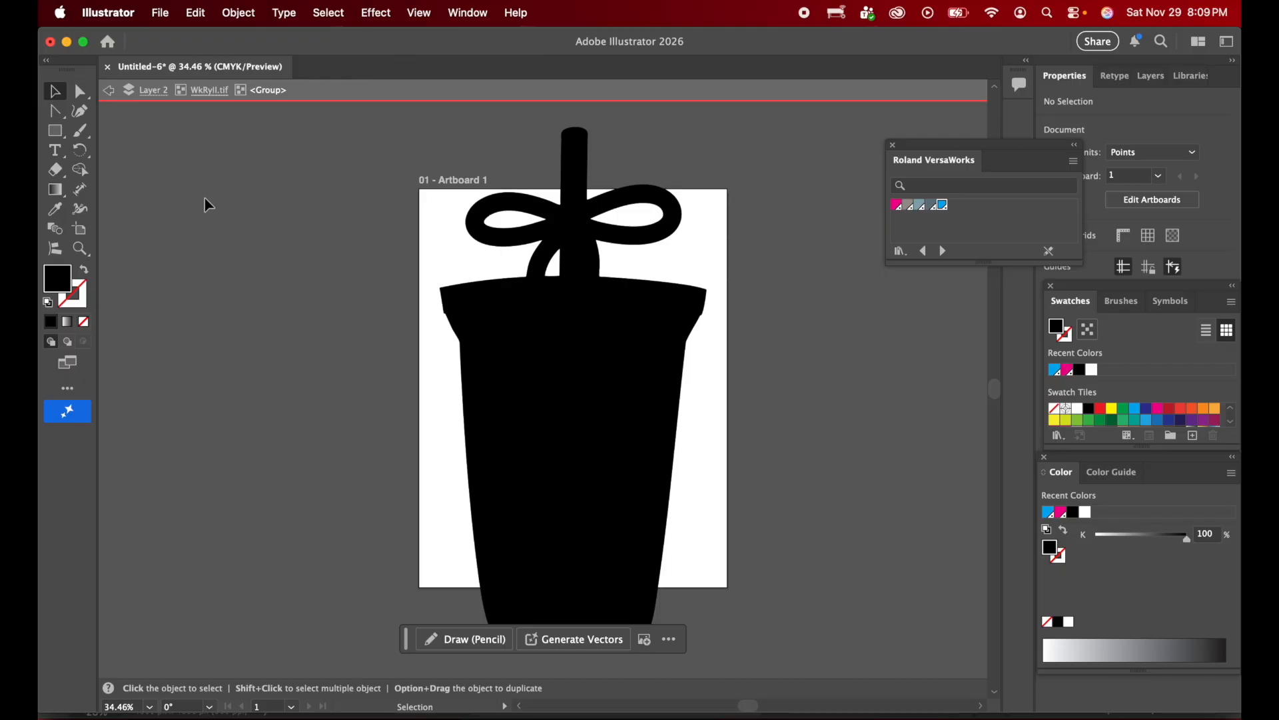
double_click(202, 207)
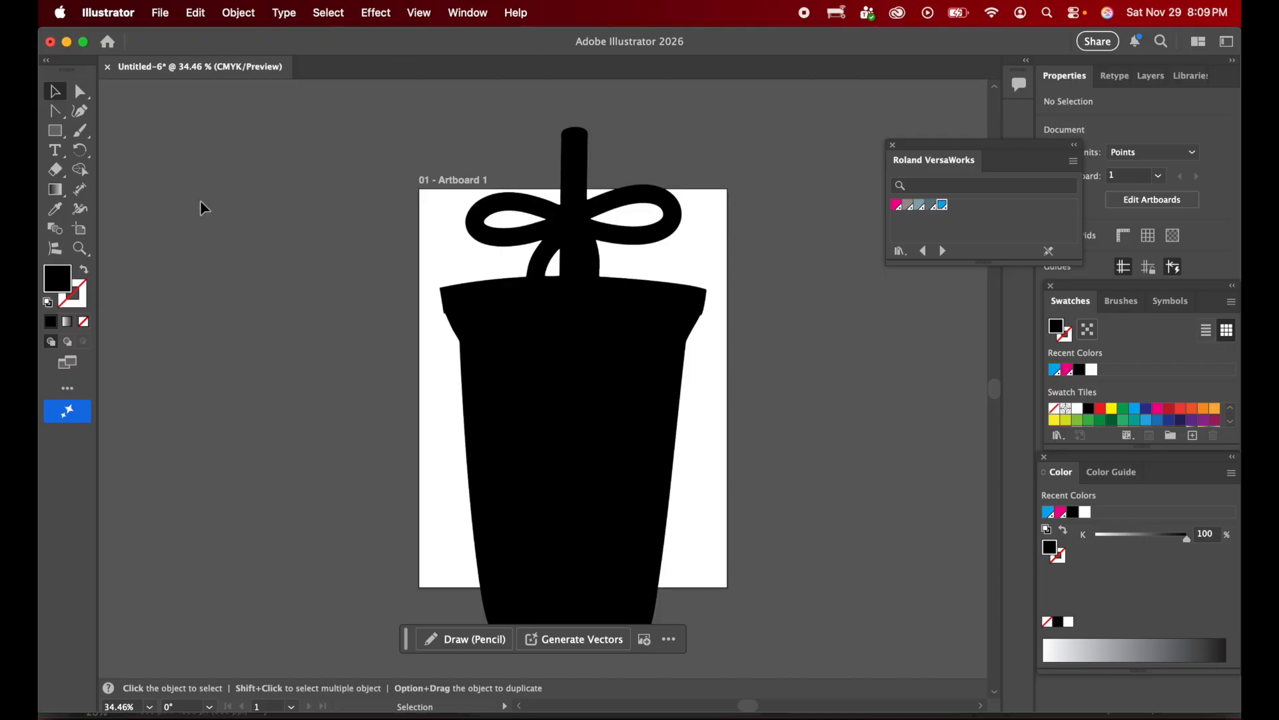
- Swap the silhouette's fill and stroke to leave a black outline without fill, and check it with Layer 1 temporarily hidden
click(565, 384)
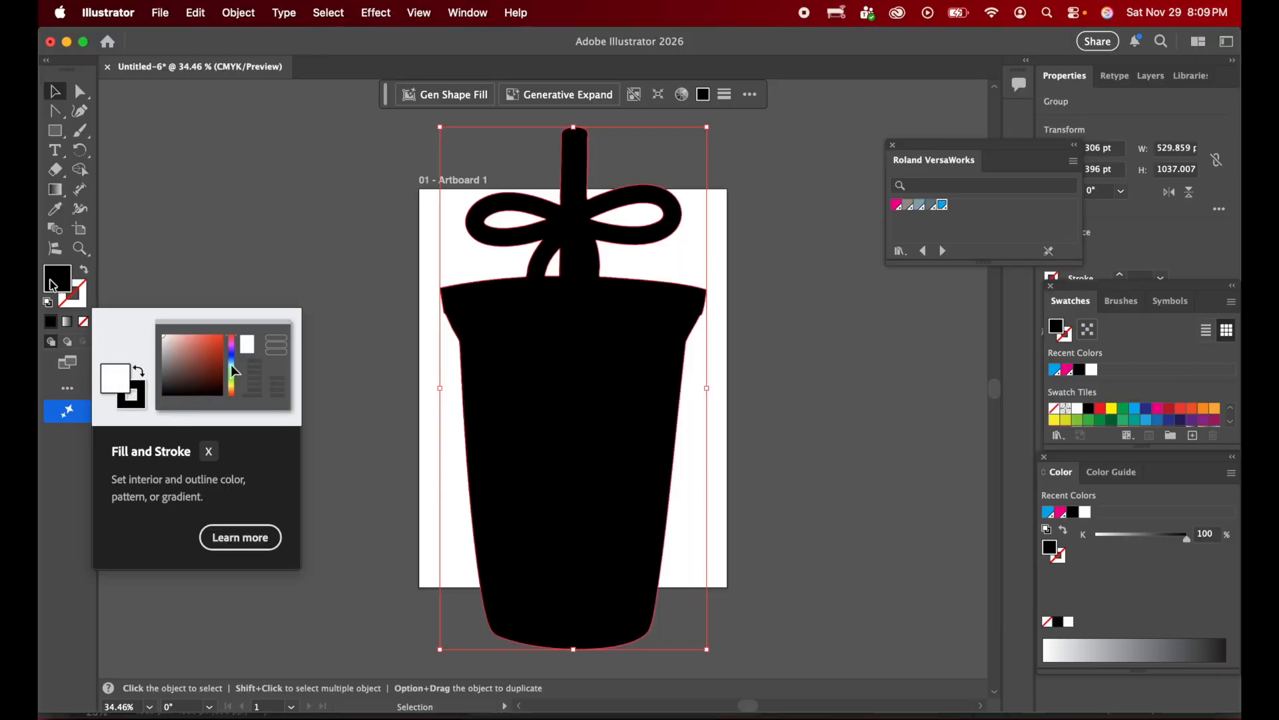
click(84, 275)
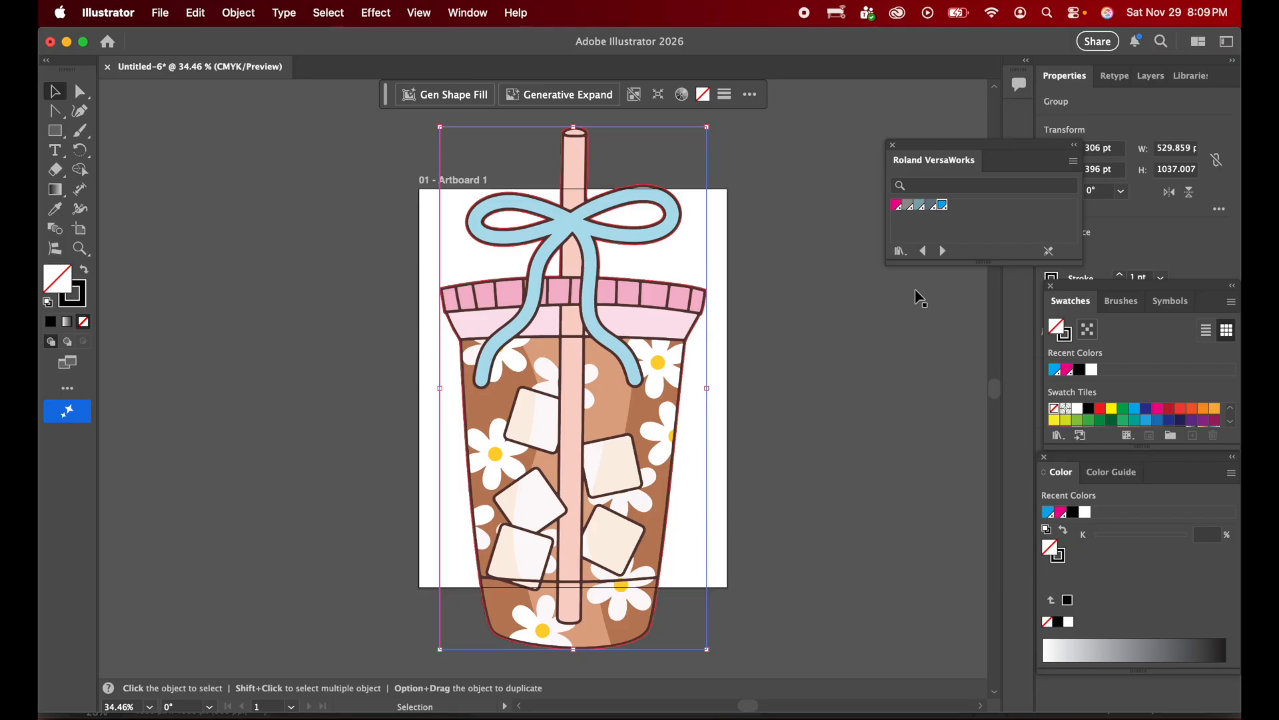
click(1151, 75)
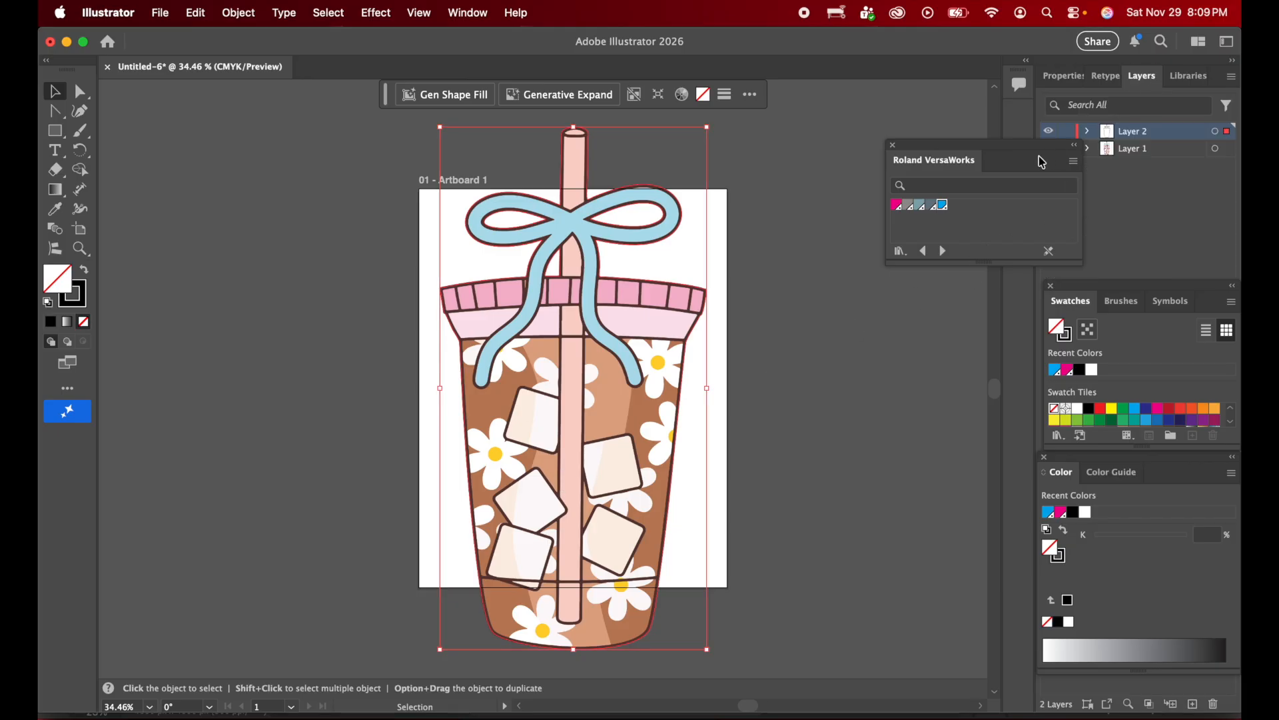
drag(986, 156, 1128, 206)
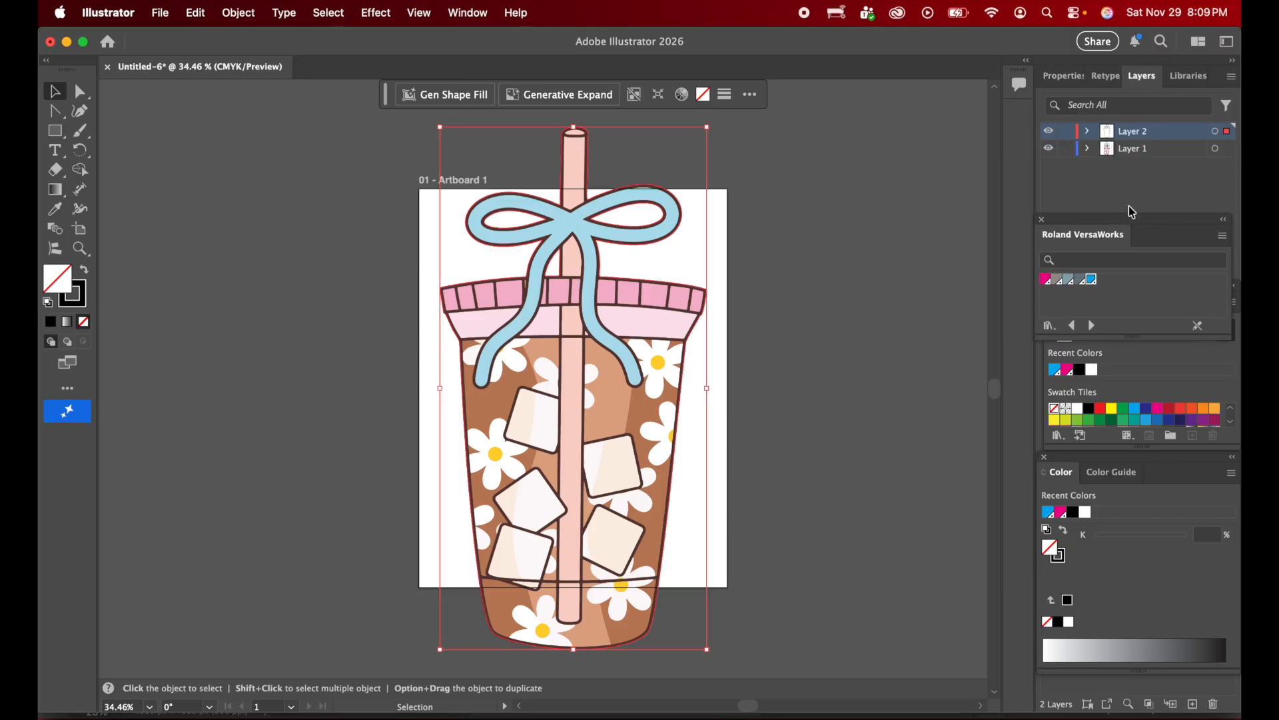
click(1050, 148)
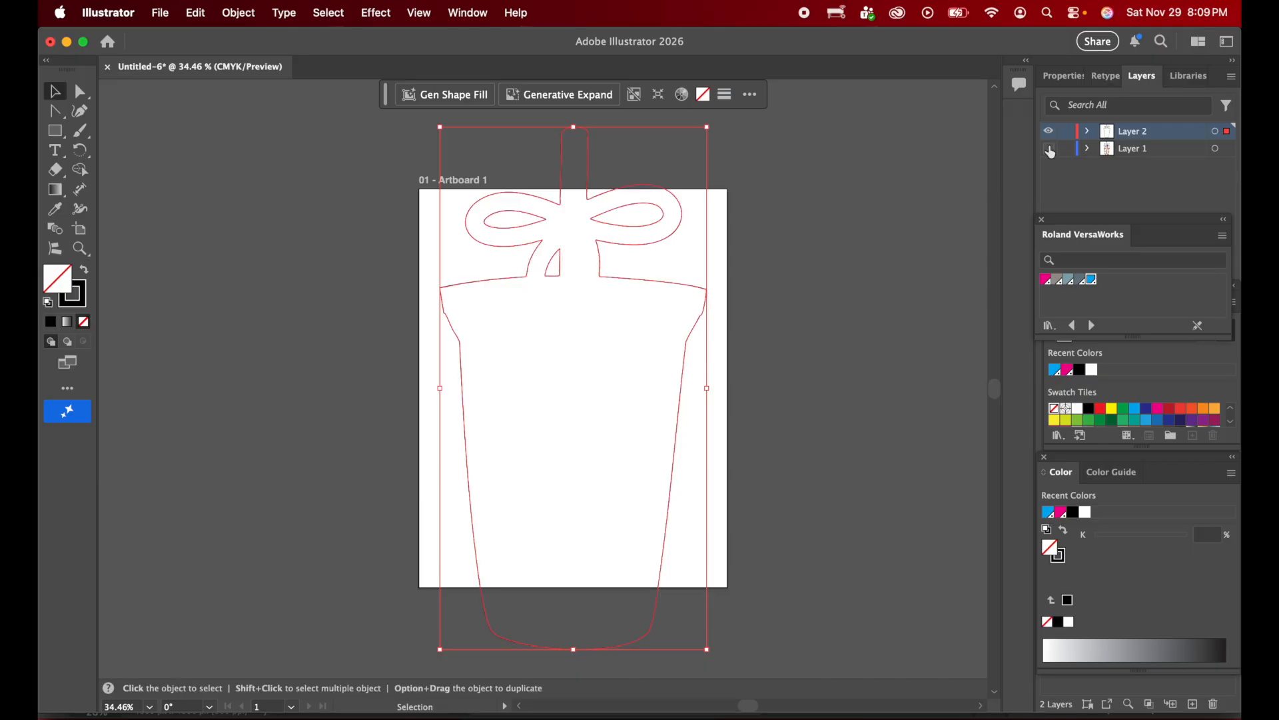
click(1049, 149)
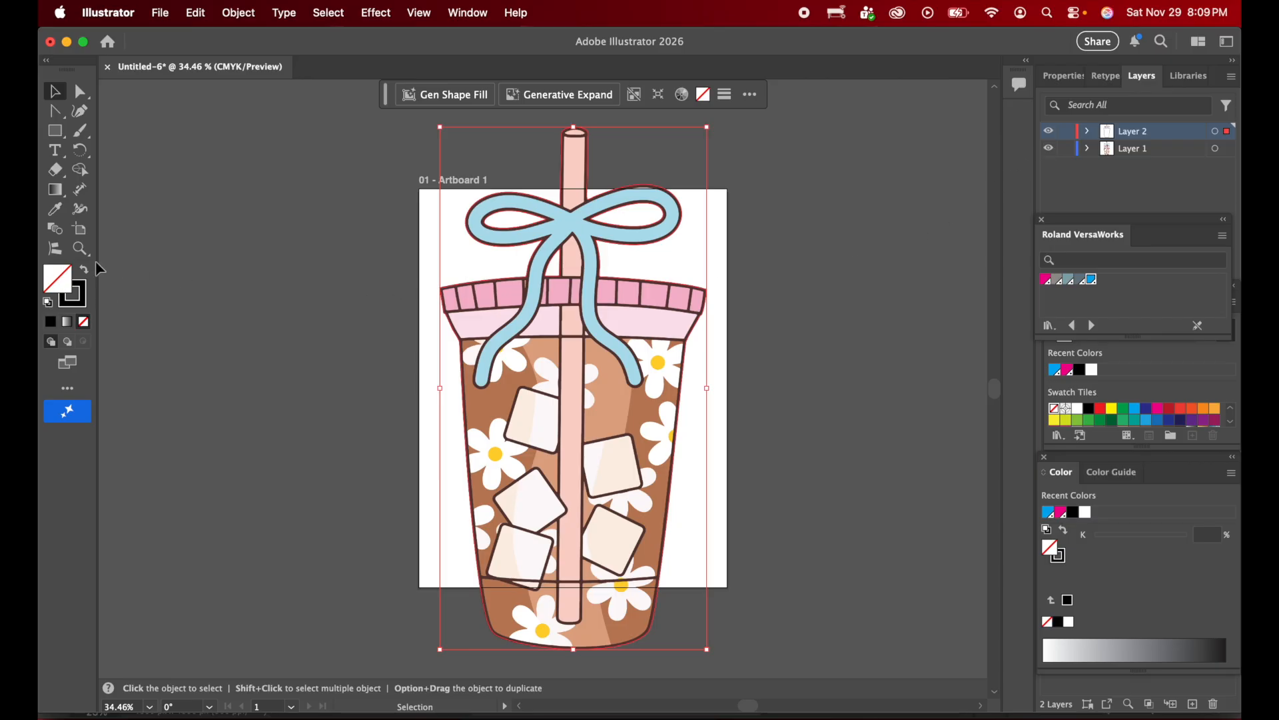
click(235, 14)
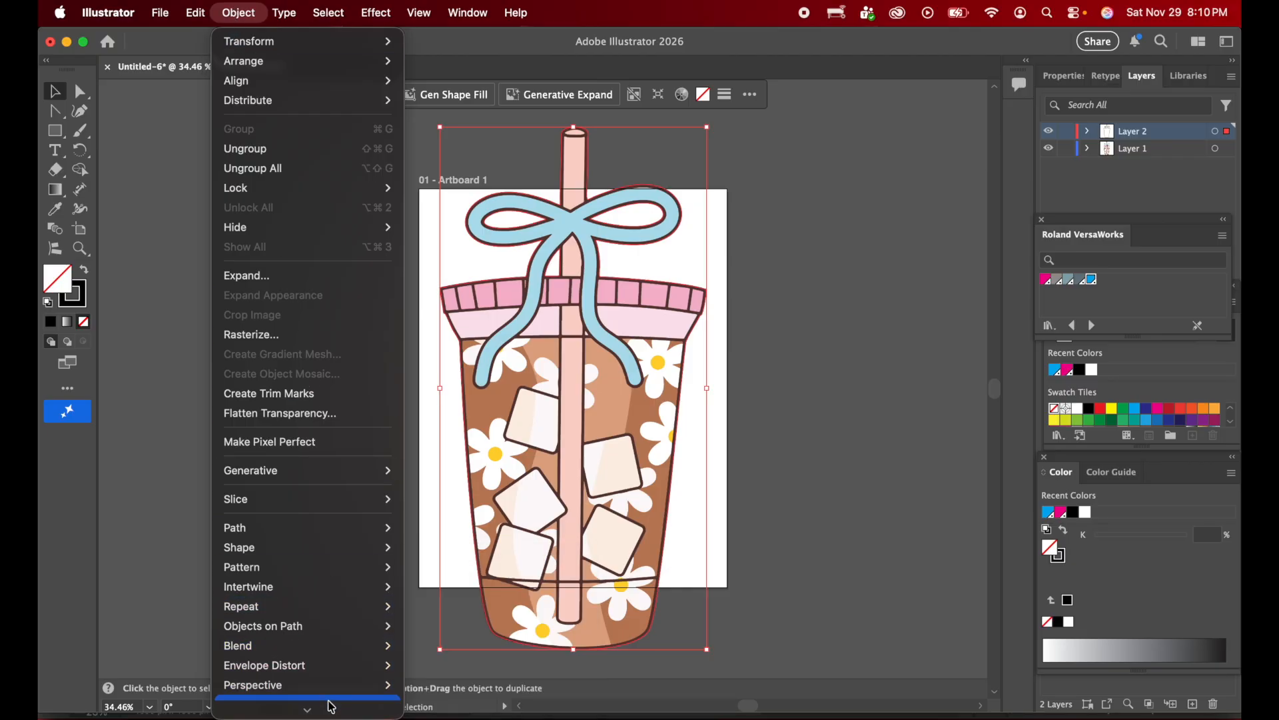
mouse_move(315, 539)
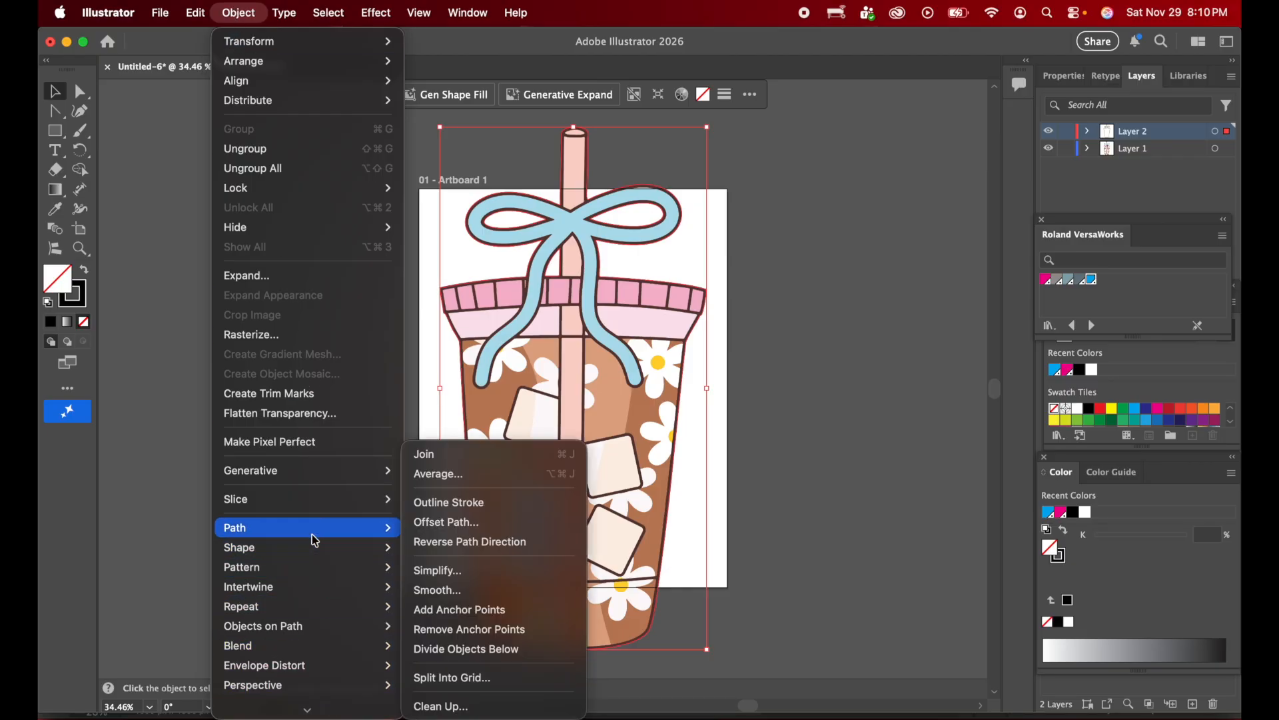
click(427, 524)
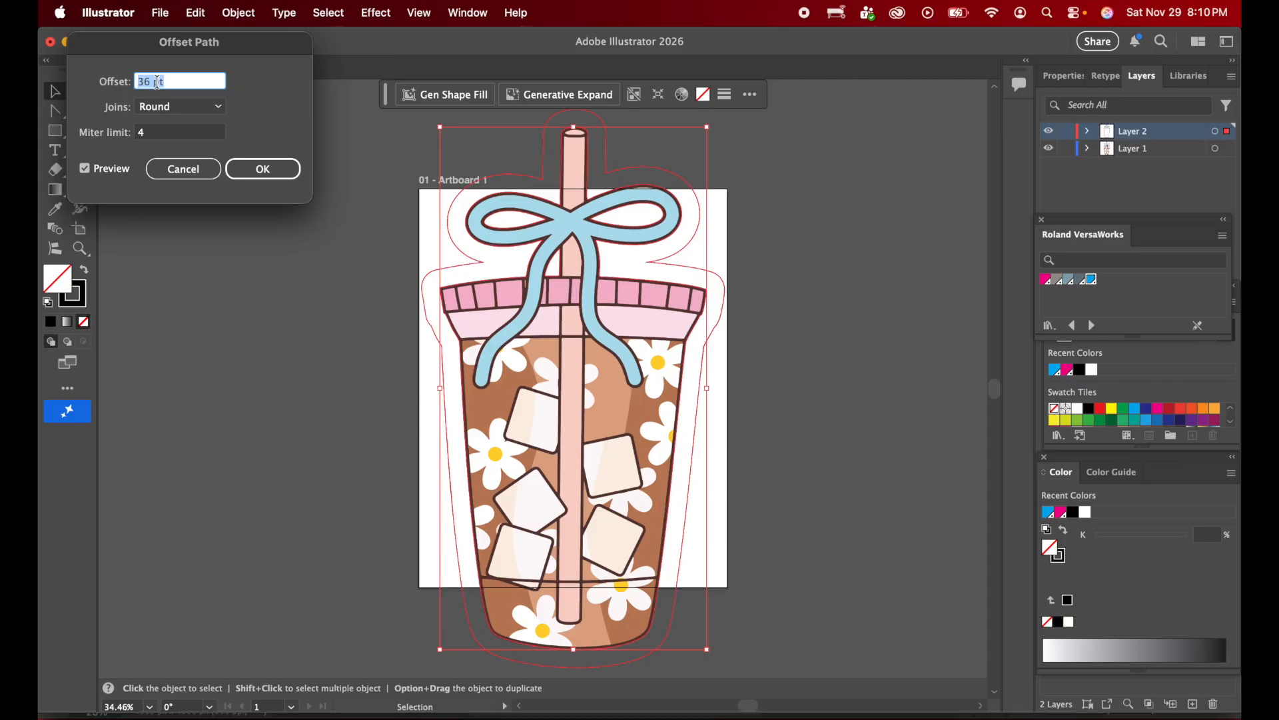
click(180, 168)
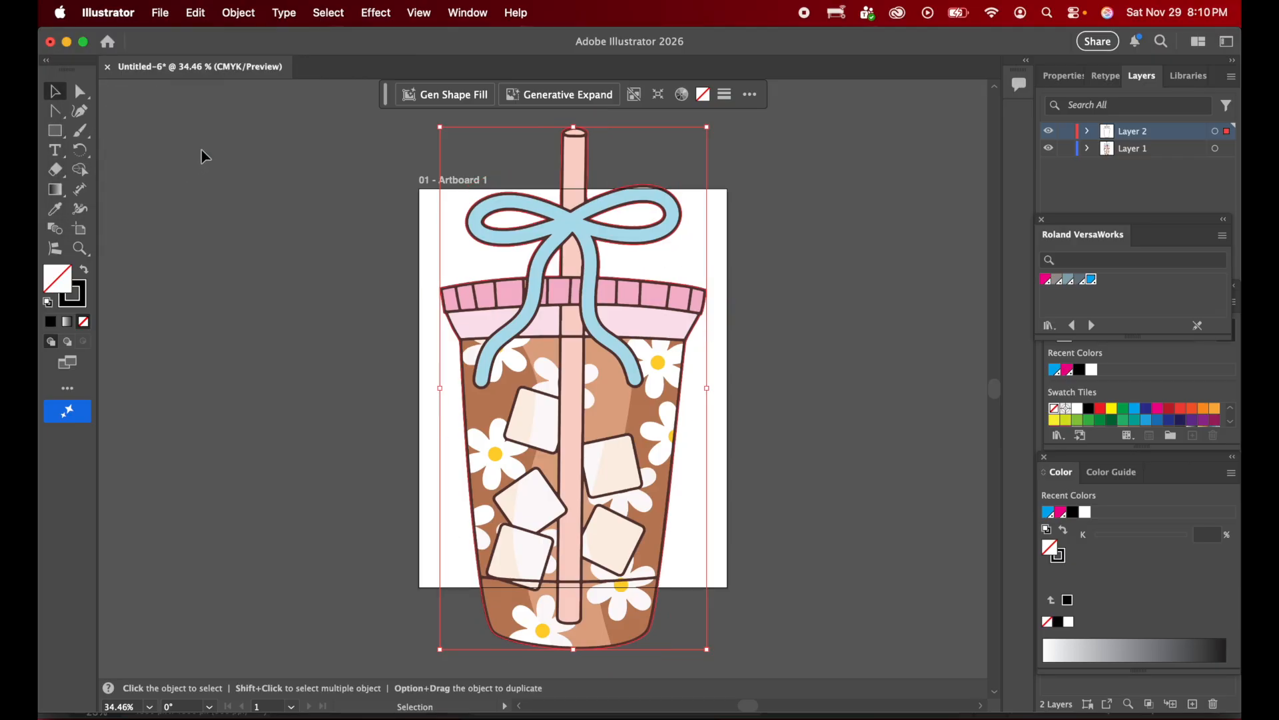
- Set the general measurement units to inches in the preferences
click(519, 10)
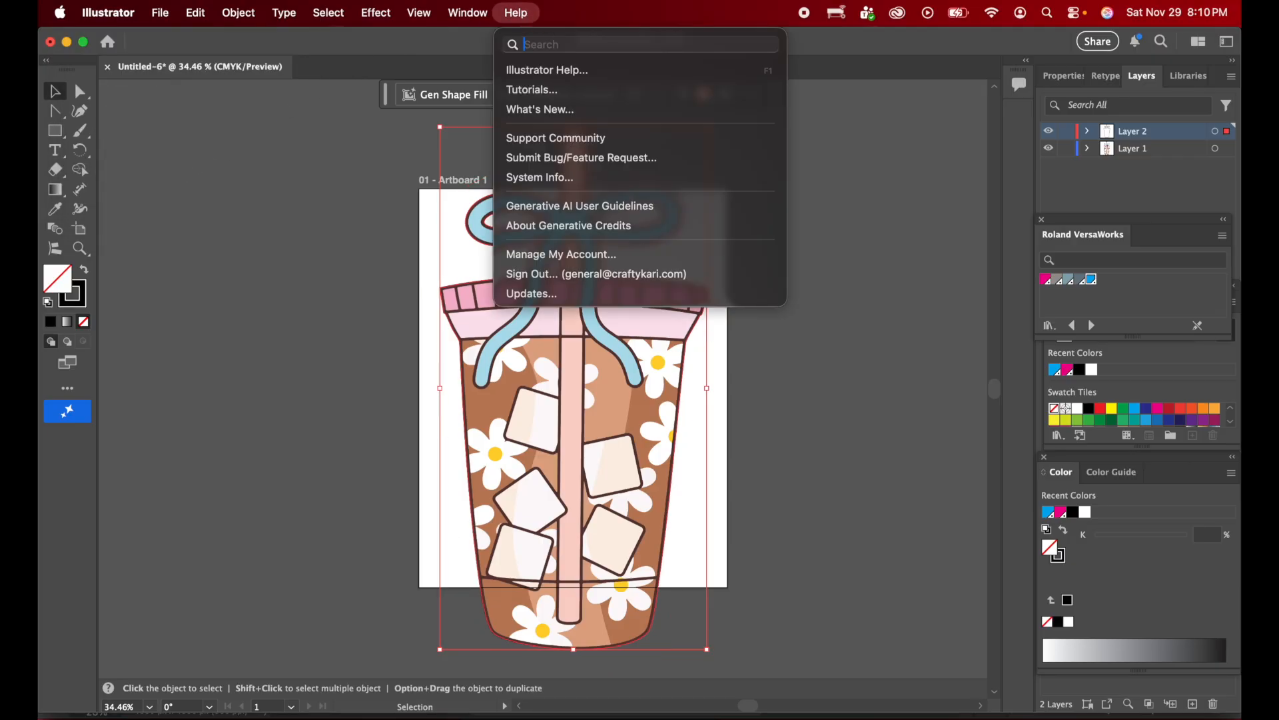
text(unit)
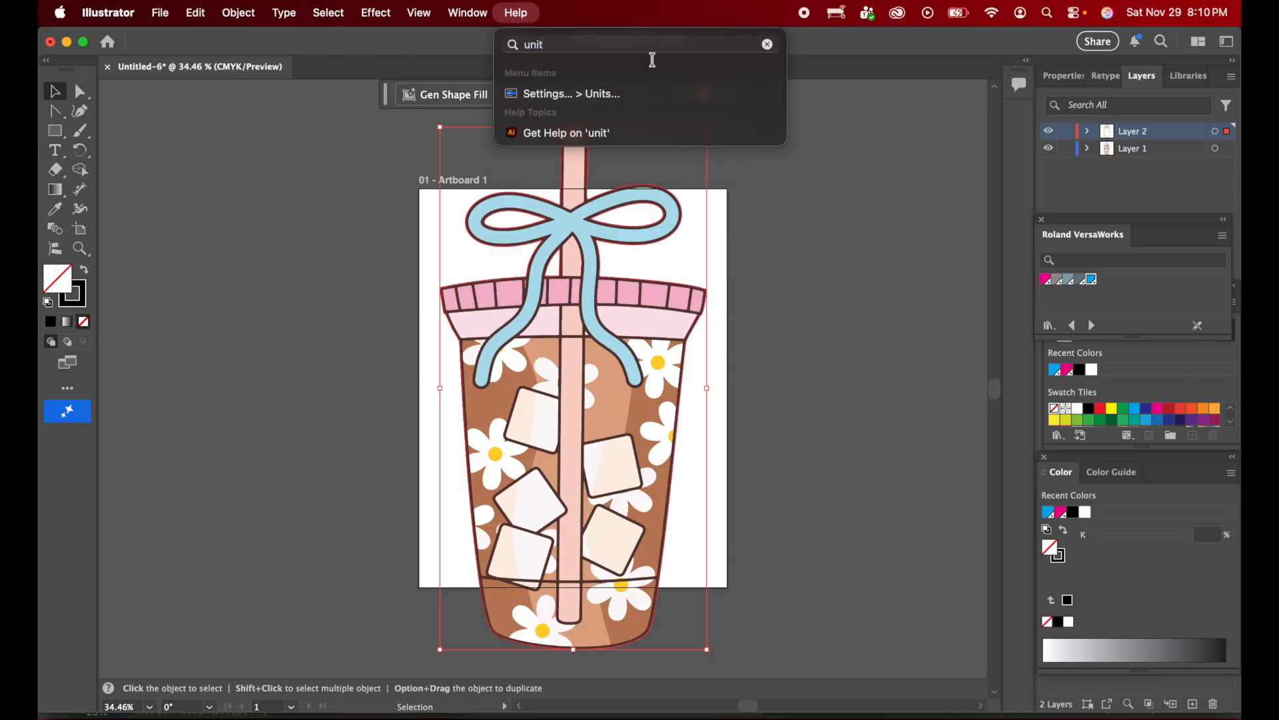
click(633, 94)
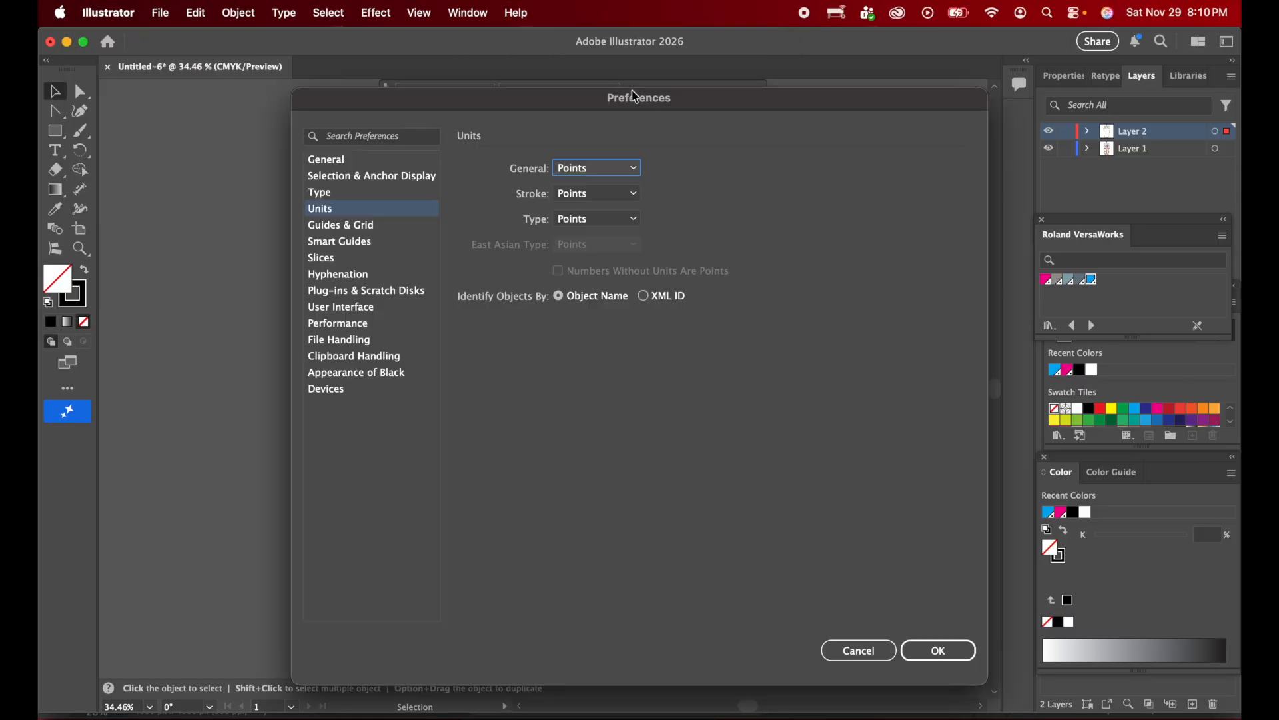
click(600, 168)
click(602, 223)
click(964, 652)
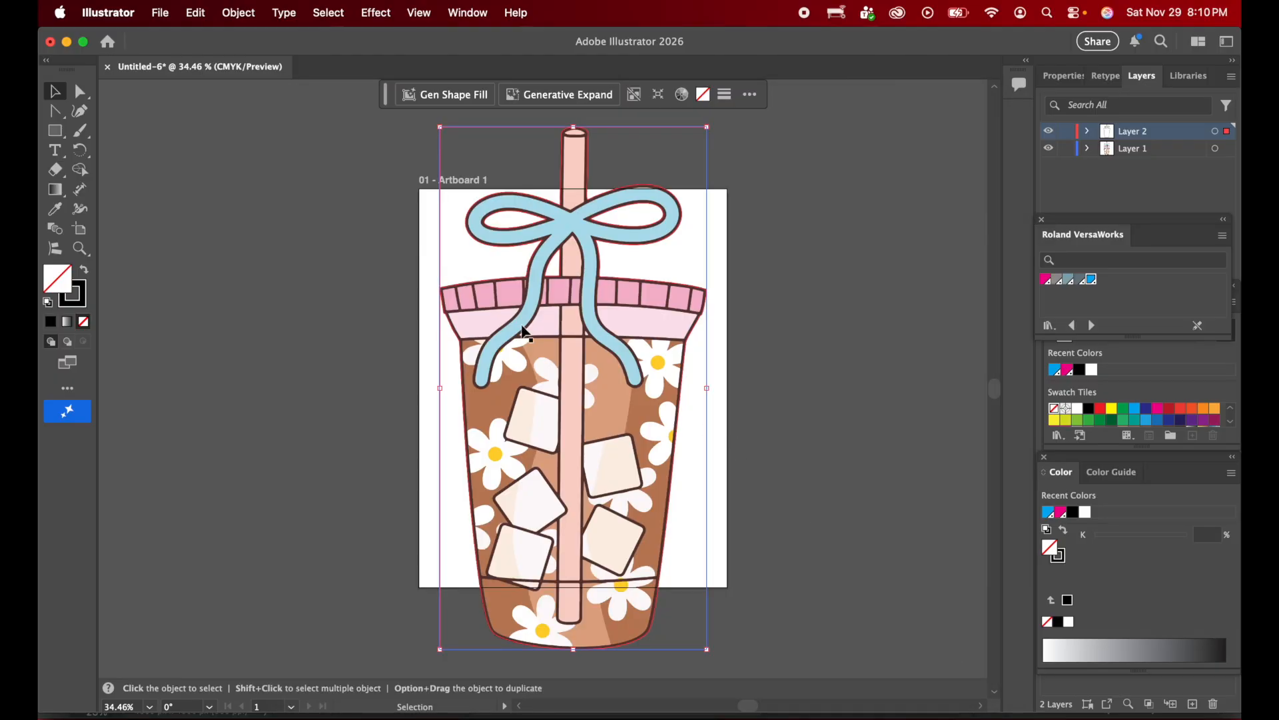
- Offset the silhouette outline by 0.1 in with round joins, then deselect it
click(238, 19)
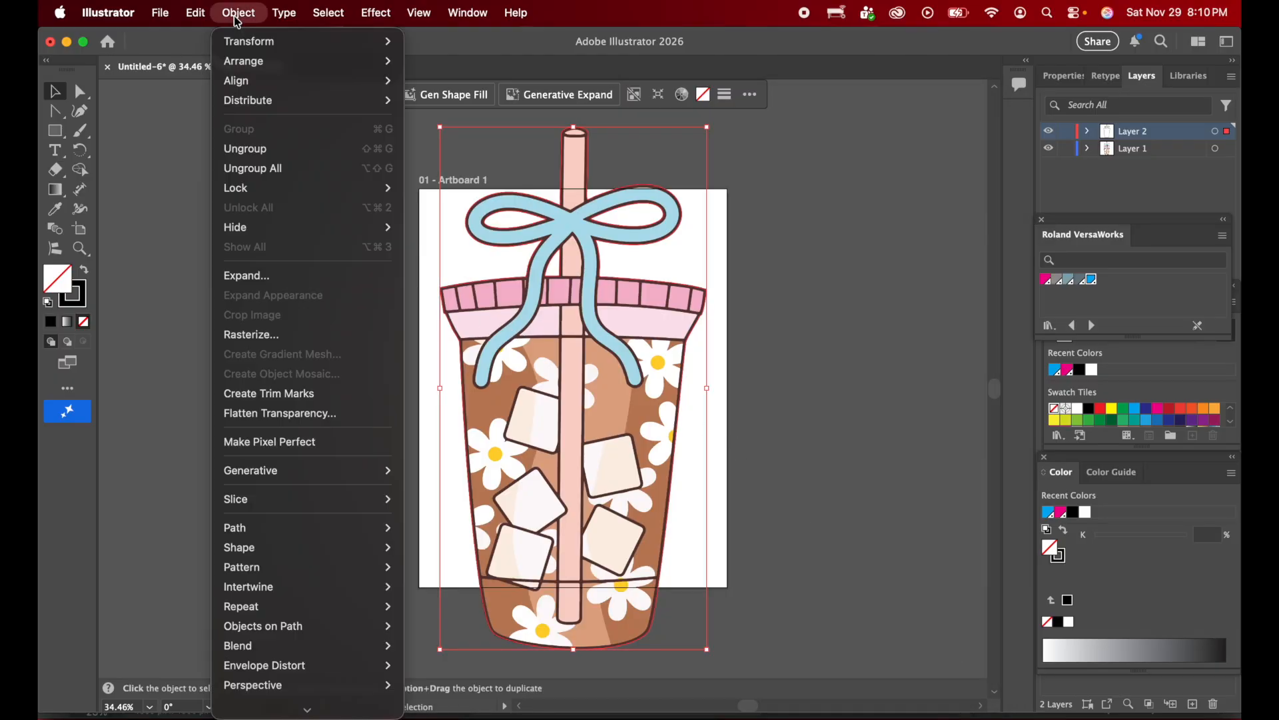
mouse_move(281, 534)
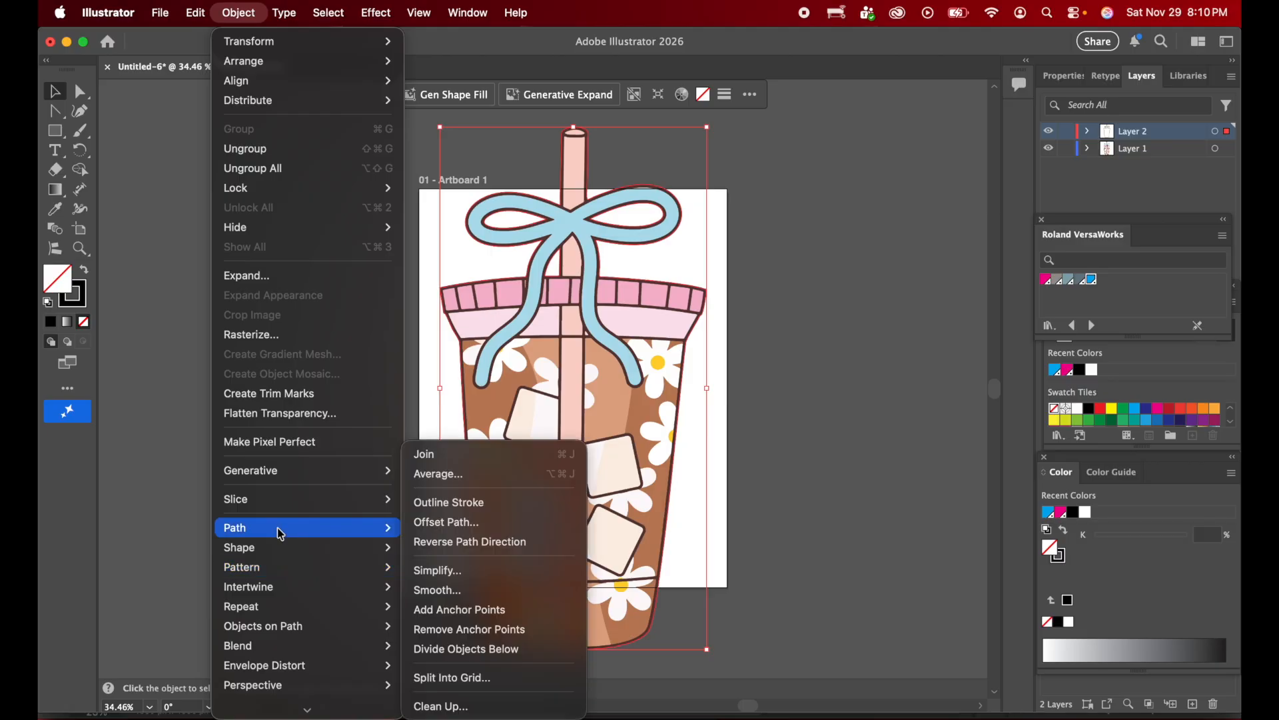
click(423, 521)
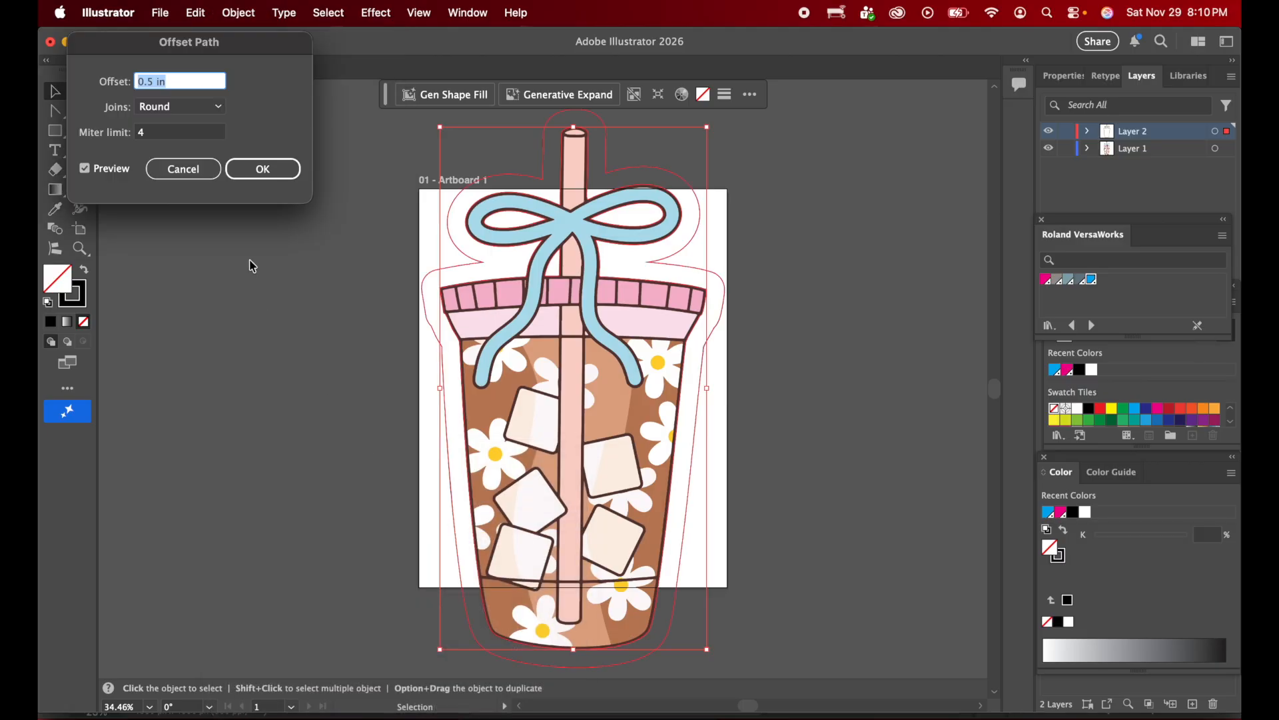
click(155, 82)
text(1)
key(Tab)
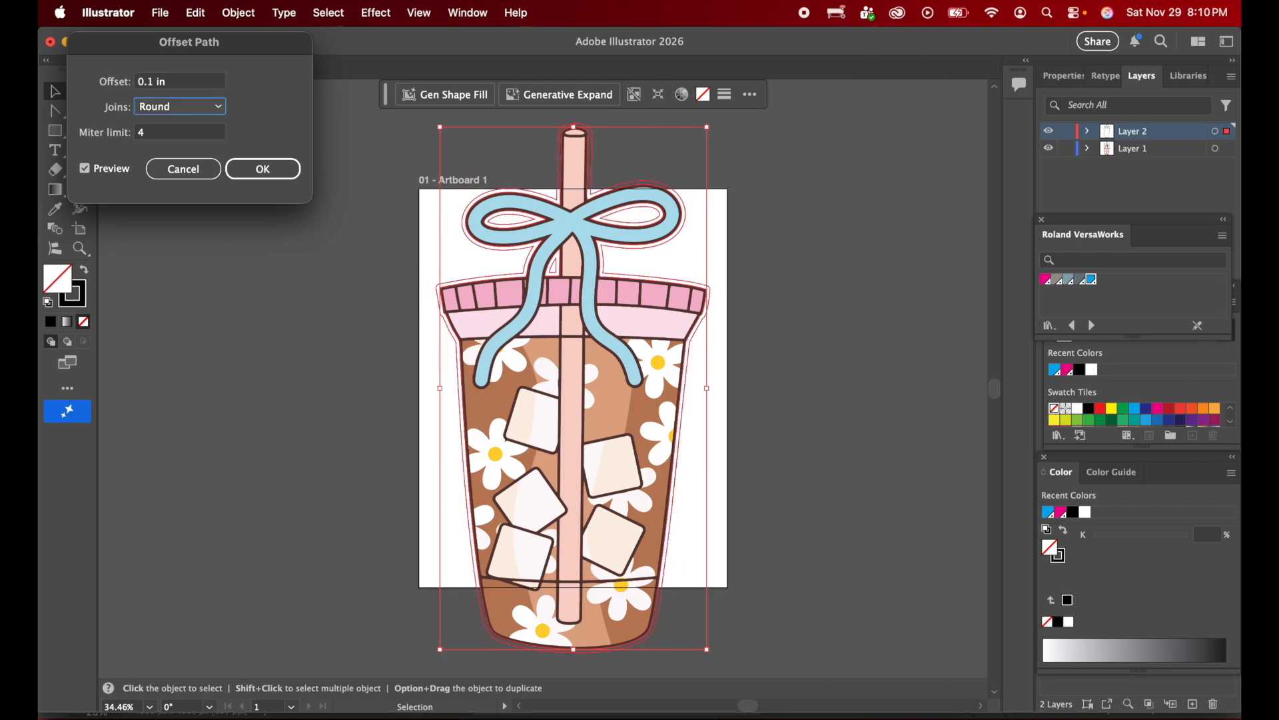
click(253, 167)
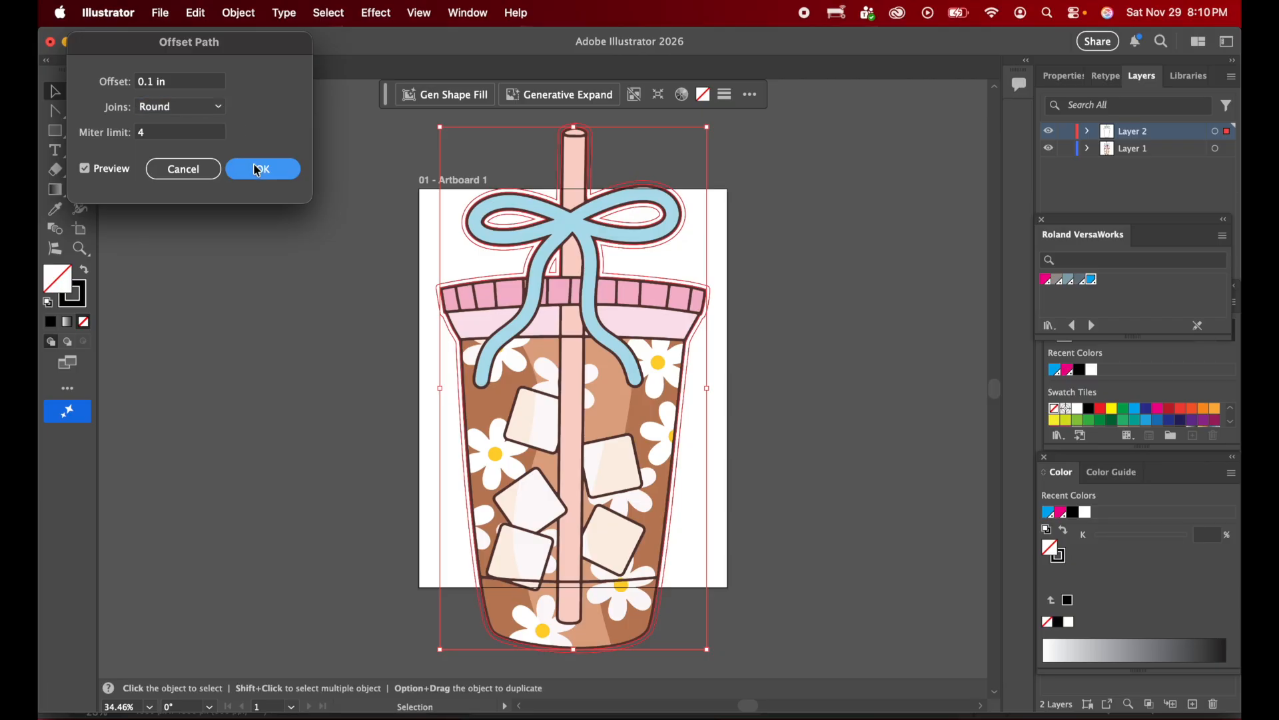
click(377, 307)
- Try moving the silhouette outline and its offset together about 0.15 in to the left of the cup artwork
scroll(446, 300, up, 4)
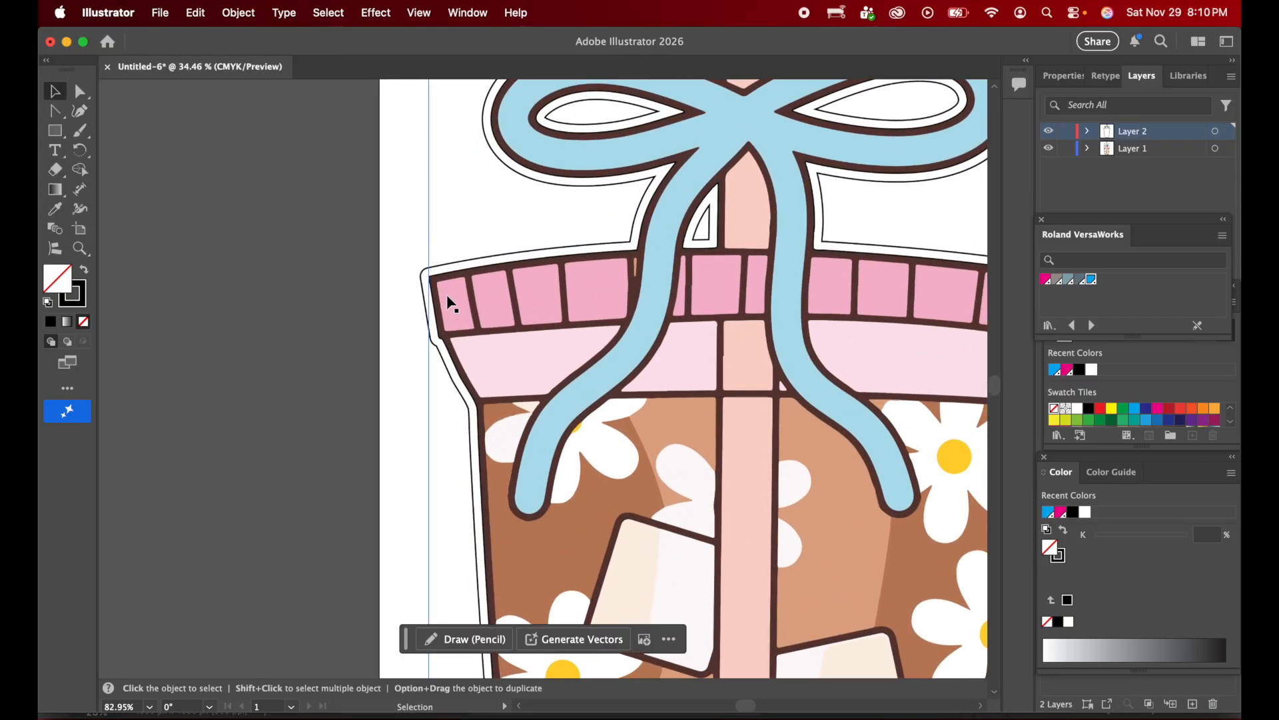
scroll(450, 303, up, 8)
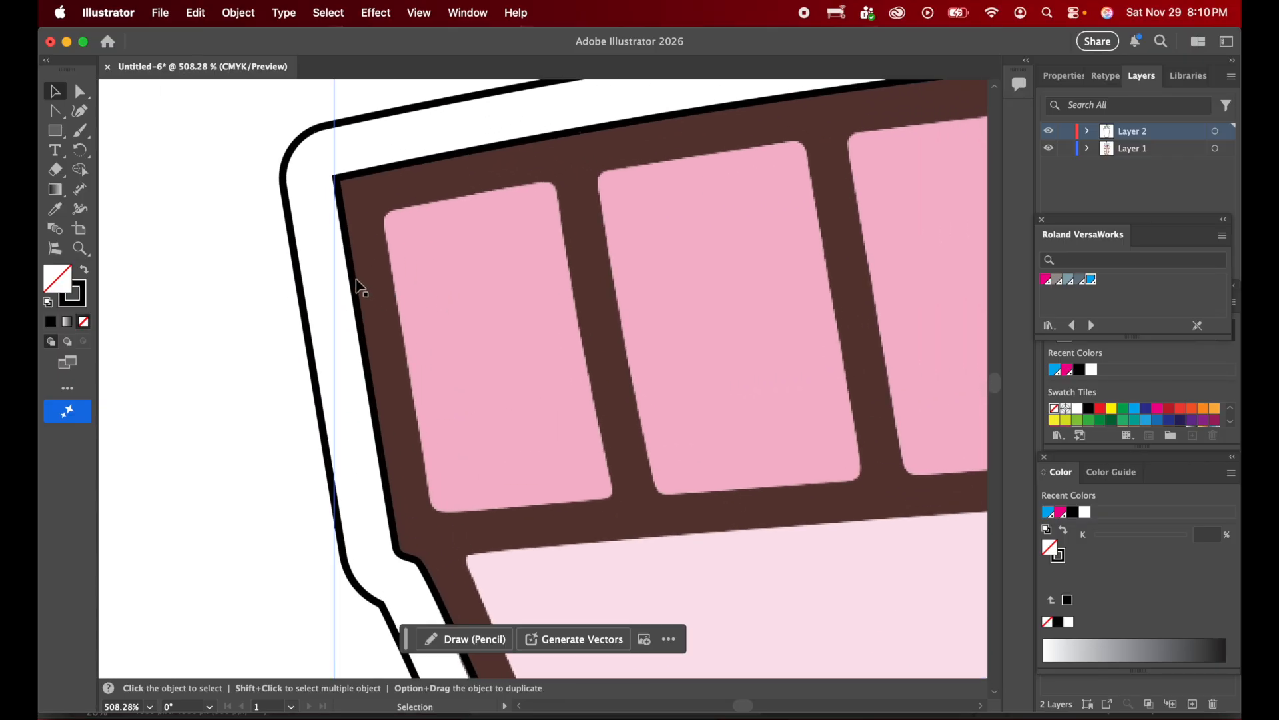
drag(360, 287, 273, 284)
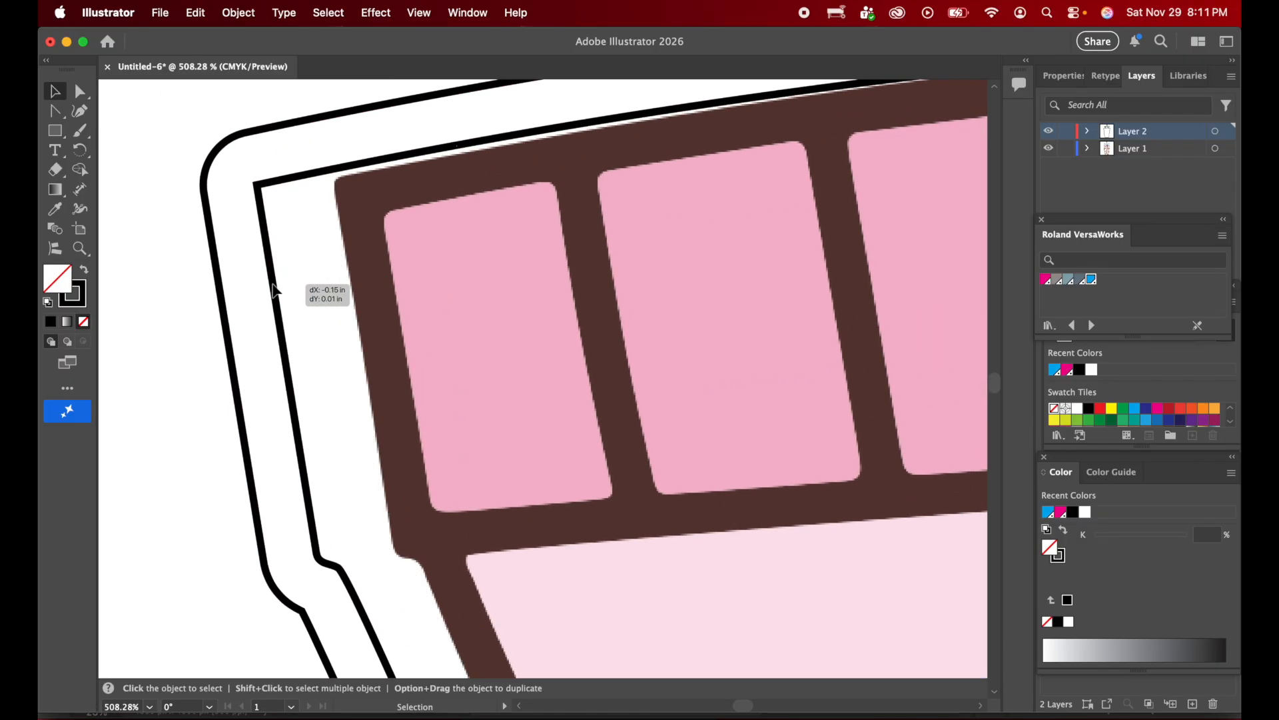
scroll(275, 291, down, 8)
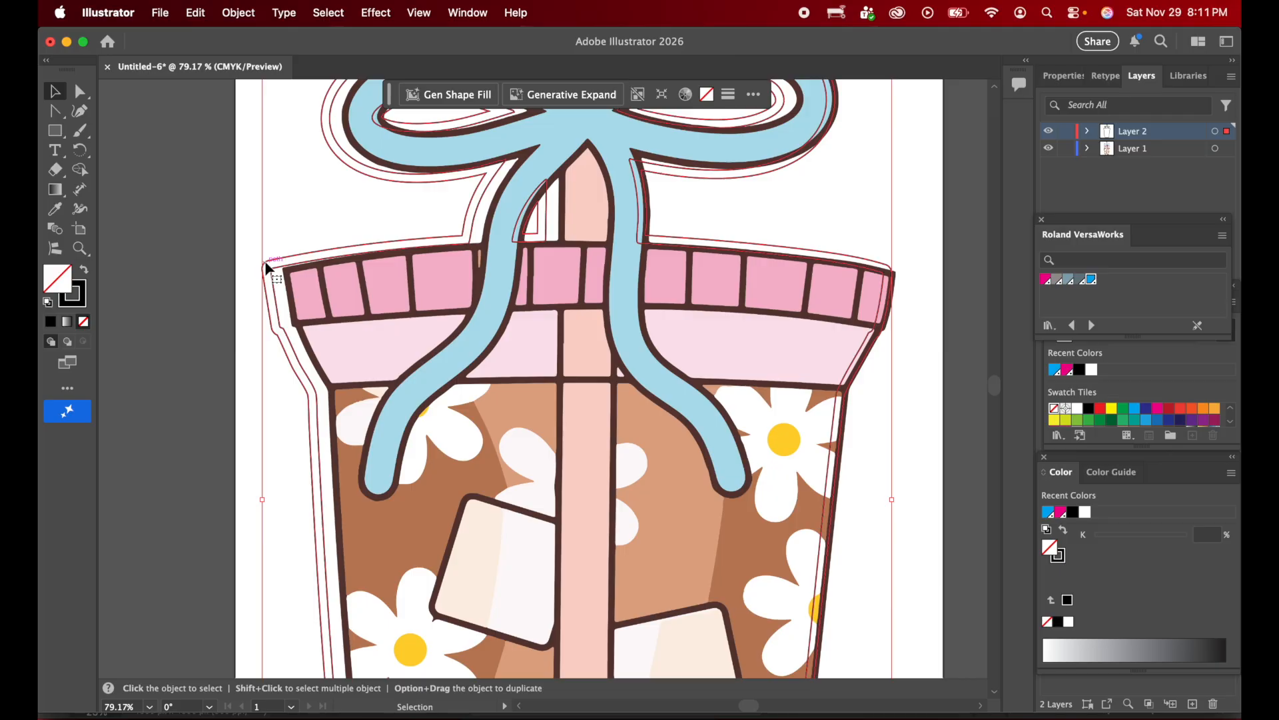
click(79, 97)
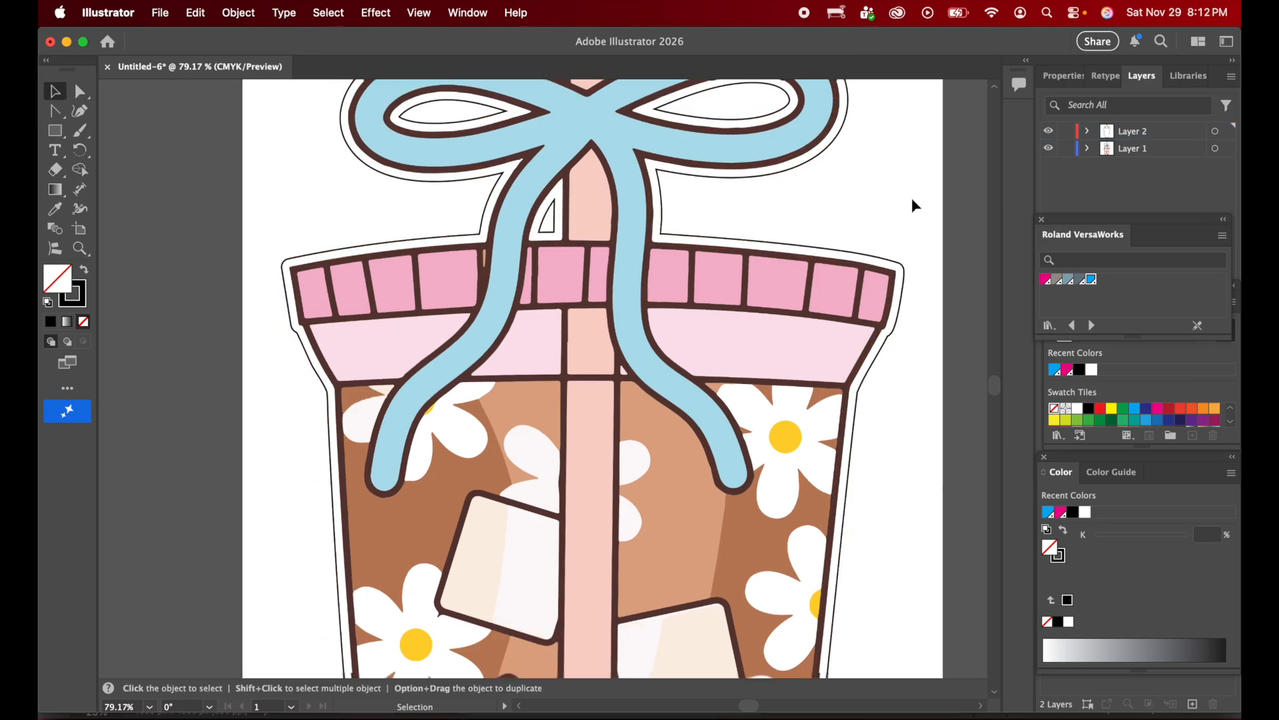
- Examine the offset outline around the whole cup, the straw, the bow loops and the small gap beneath the bow
scroll(912, 197, down, 5)
scroll(911, 197, up, 2)
scroll(903, 214, down, 1)
scroll(906, 222, down, 2)
scroll(931, 253, right, 3)
scroll(931, 254, up, 2)
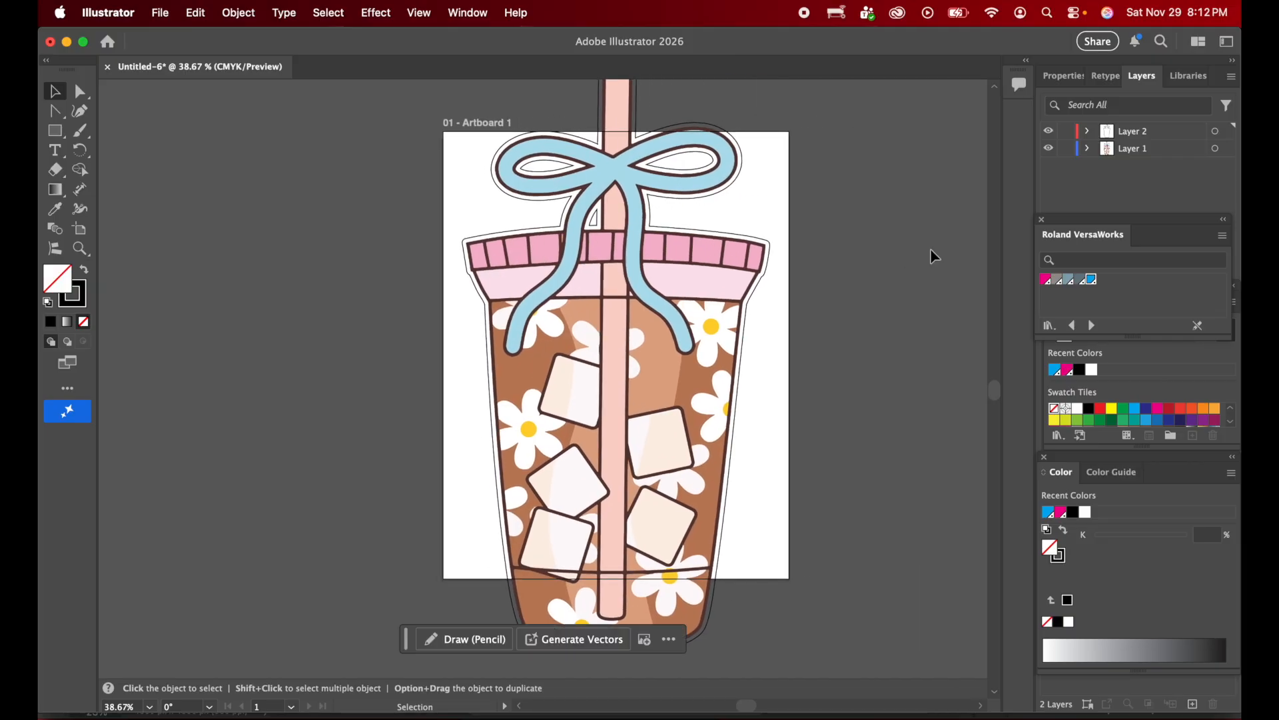
scroll(811, 256, up, 2)
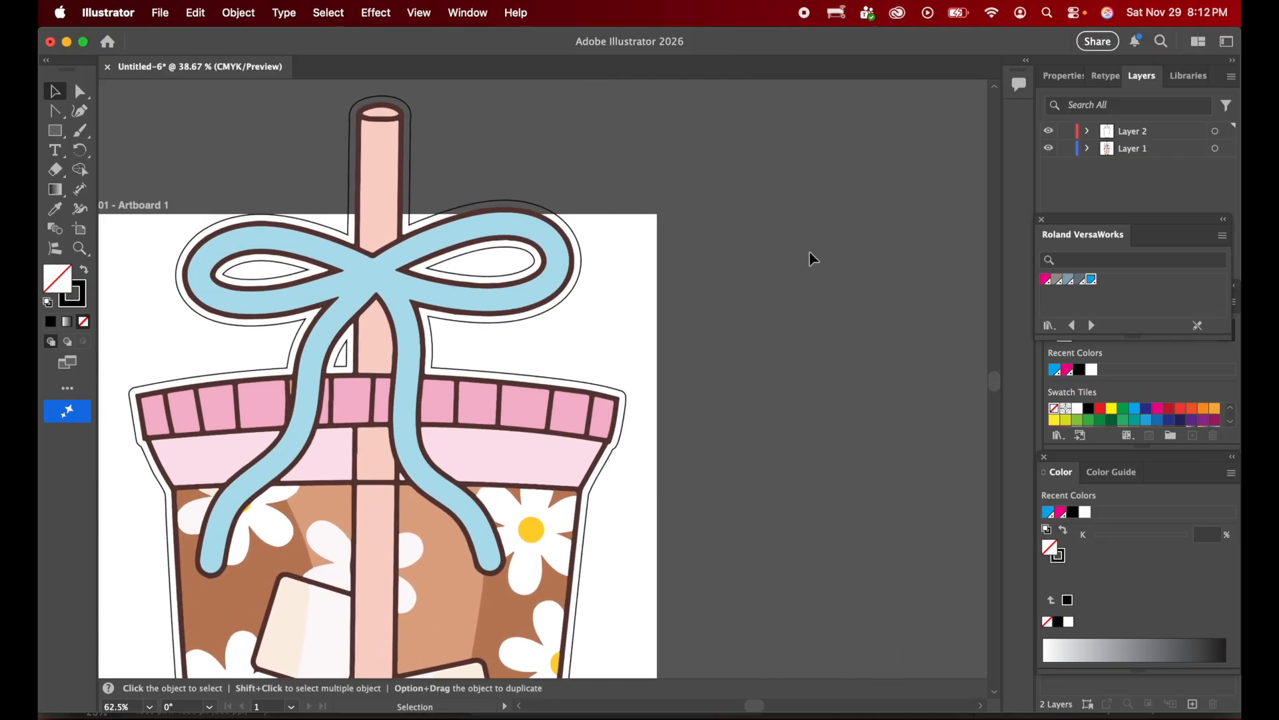
click(423, 322)
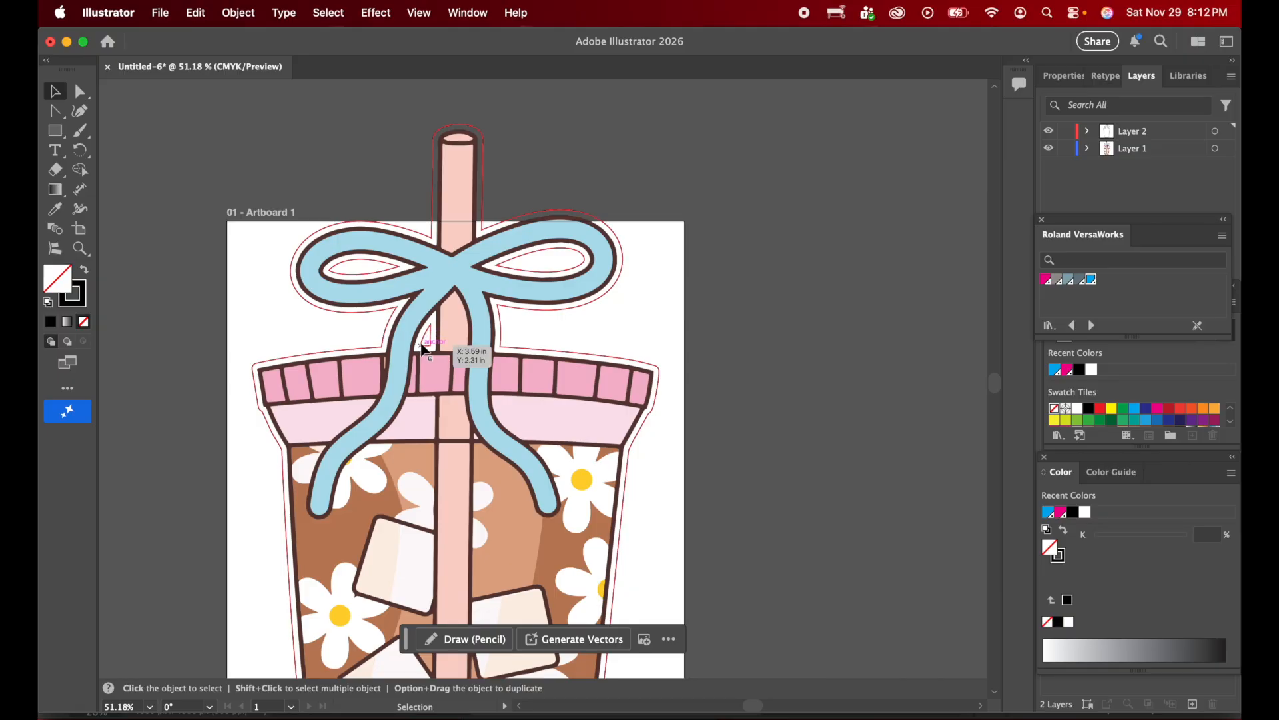
- Delete the offset outline's inner paths inside both bow loops and in the small gap beneath the bow
click(373, 270)
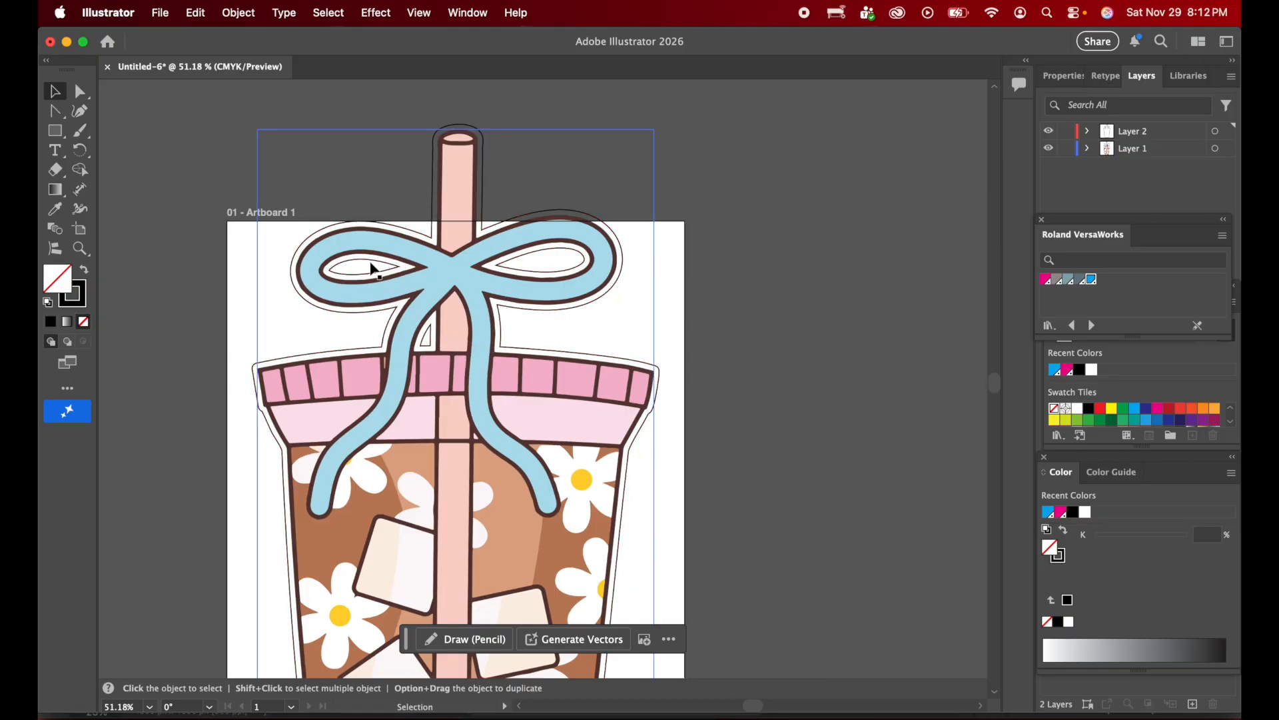
click(81, 93)
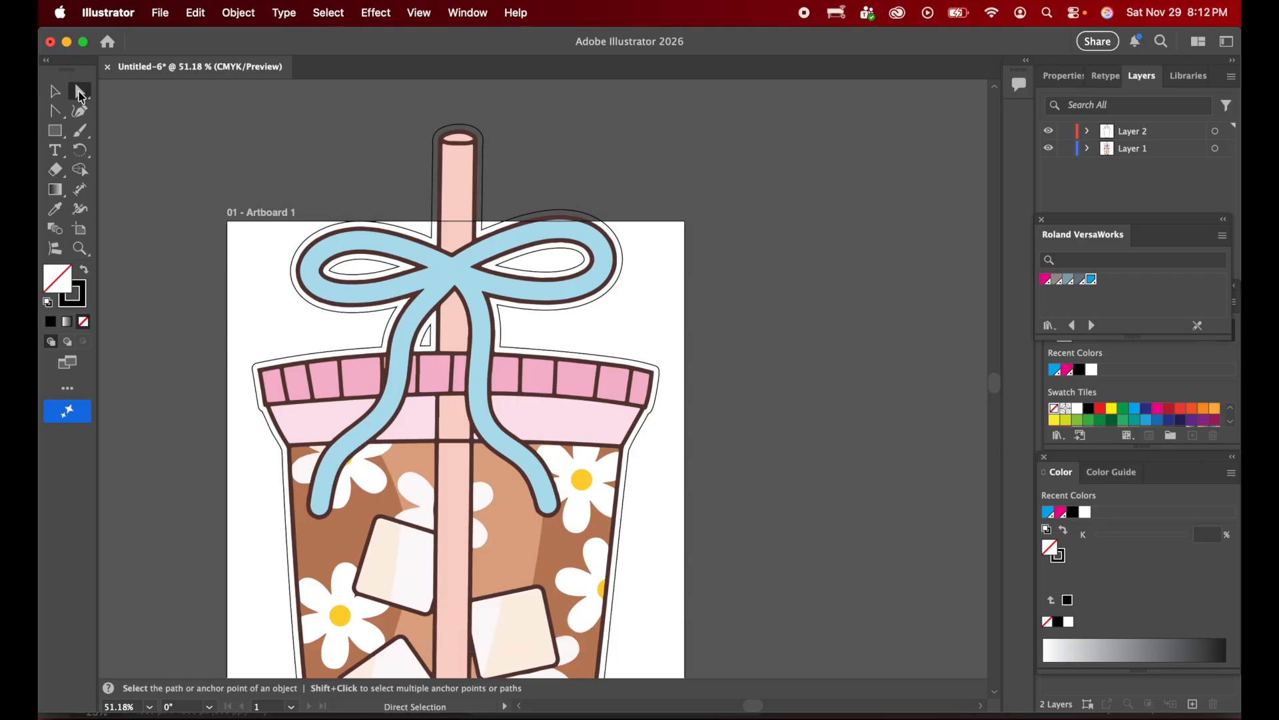
click(357, 272)
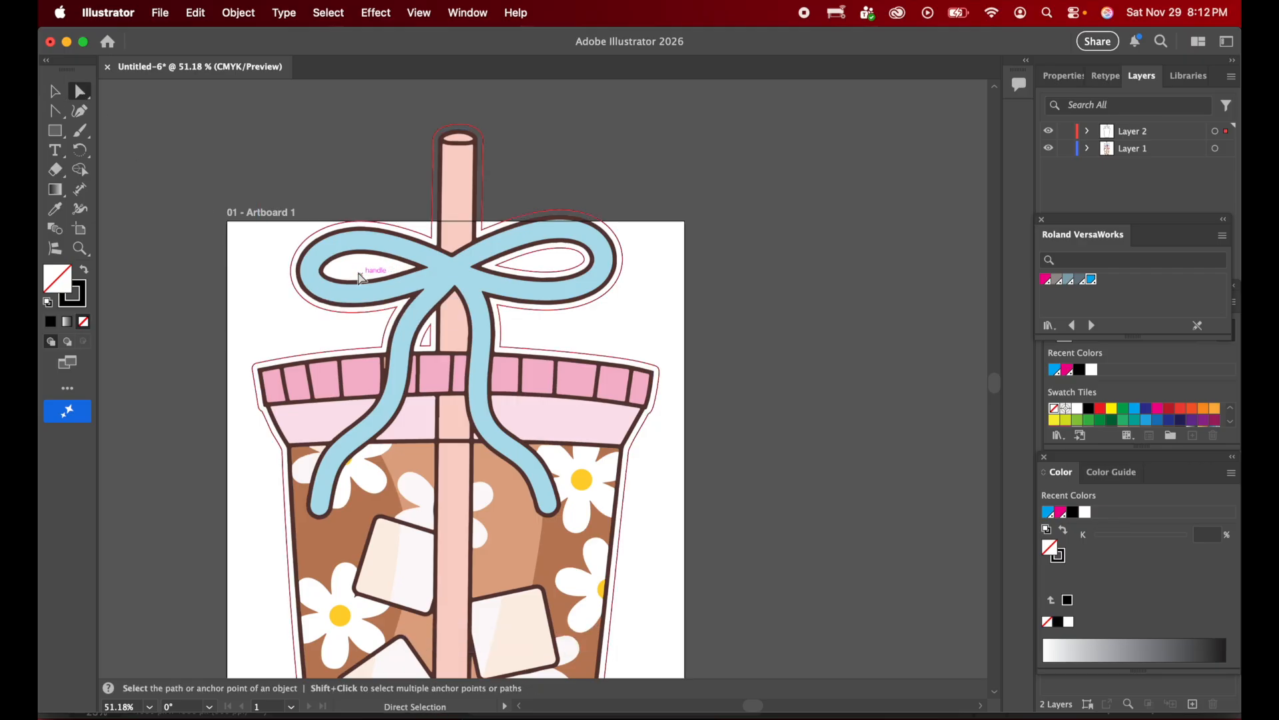
click(538, 278)
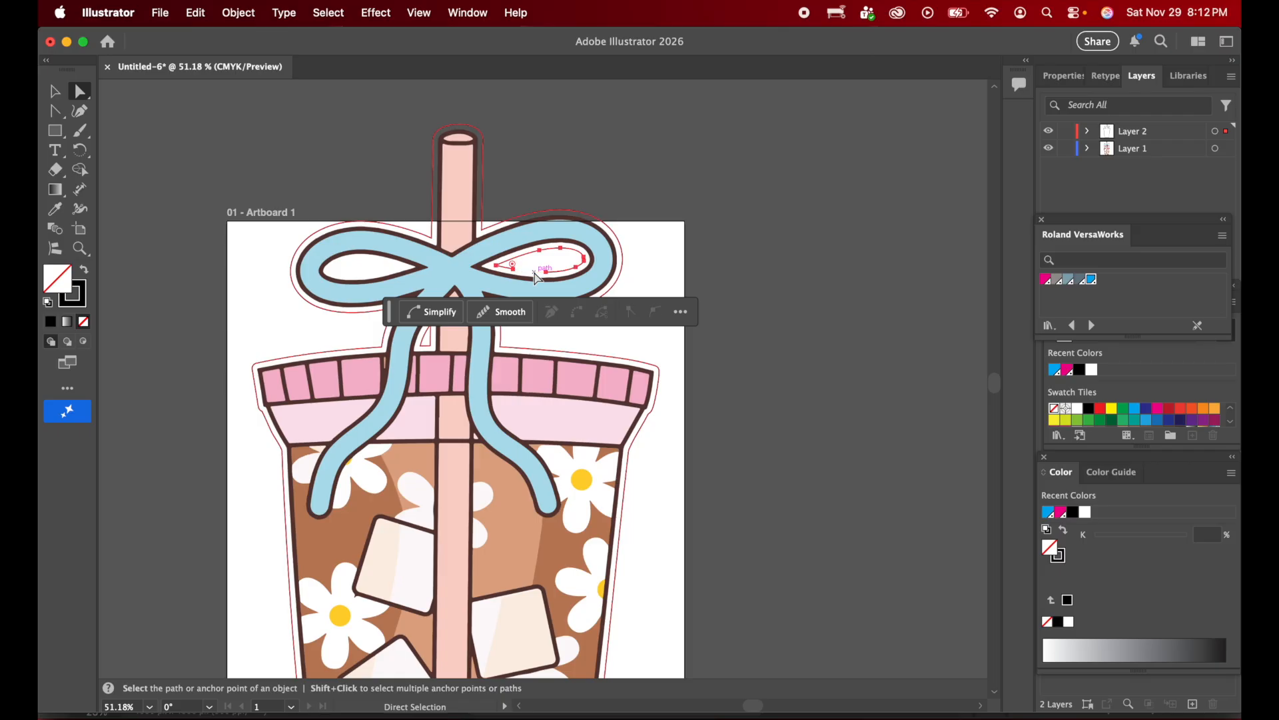
click(531, 272)
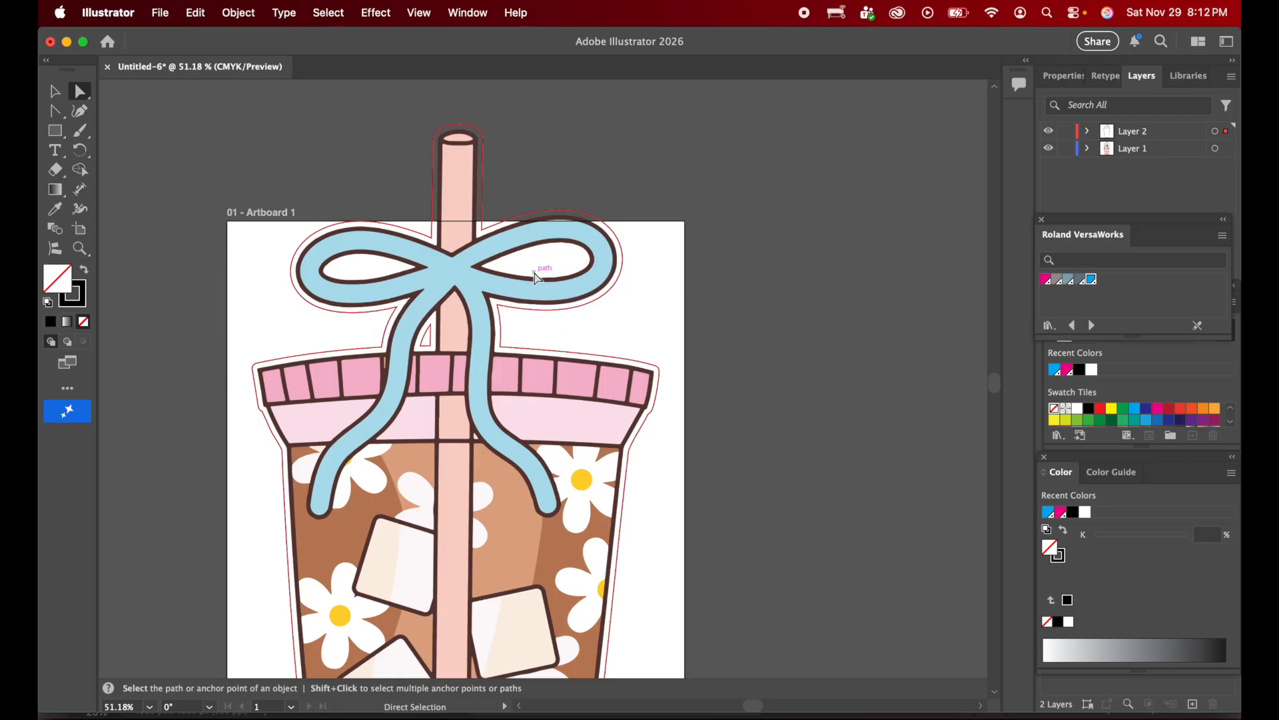
click(425, 333)
key(Delete)
key(Delete)
- Select the remaining outer outline and move the Roland VersaWorks swatch library out over the canvas beside the artboard
key(v)
scroll(237, 294, down, 3)
scroll(238, 293, left, 1)
click(297, 266)
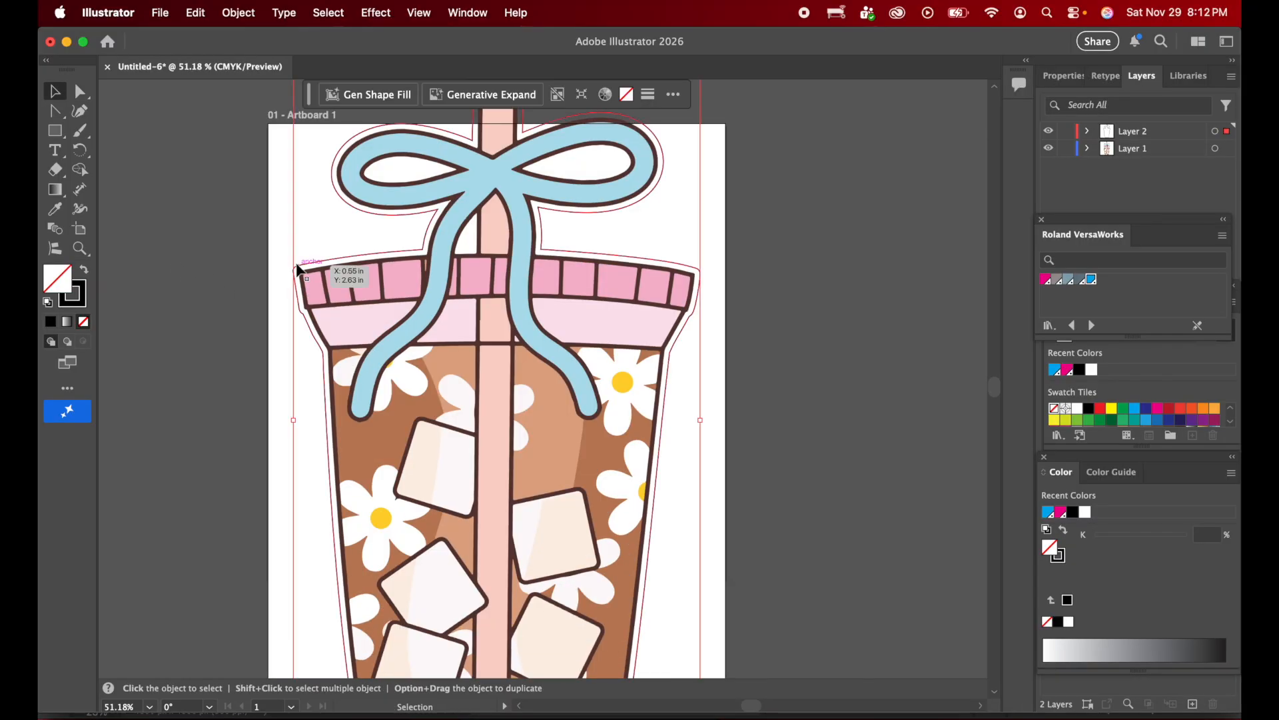
drag(1082, 219, 822, 209)
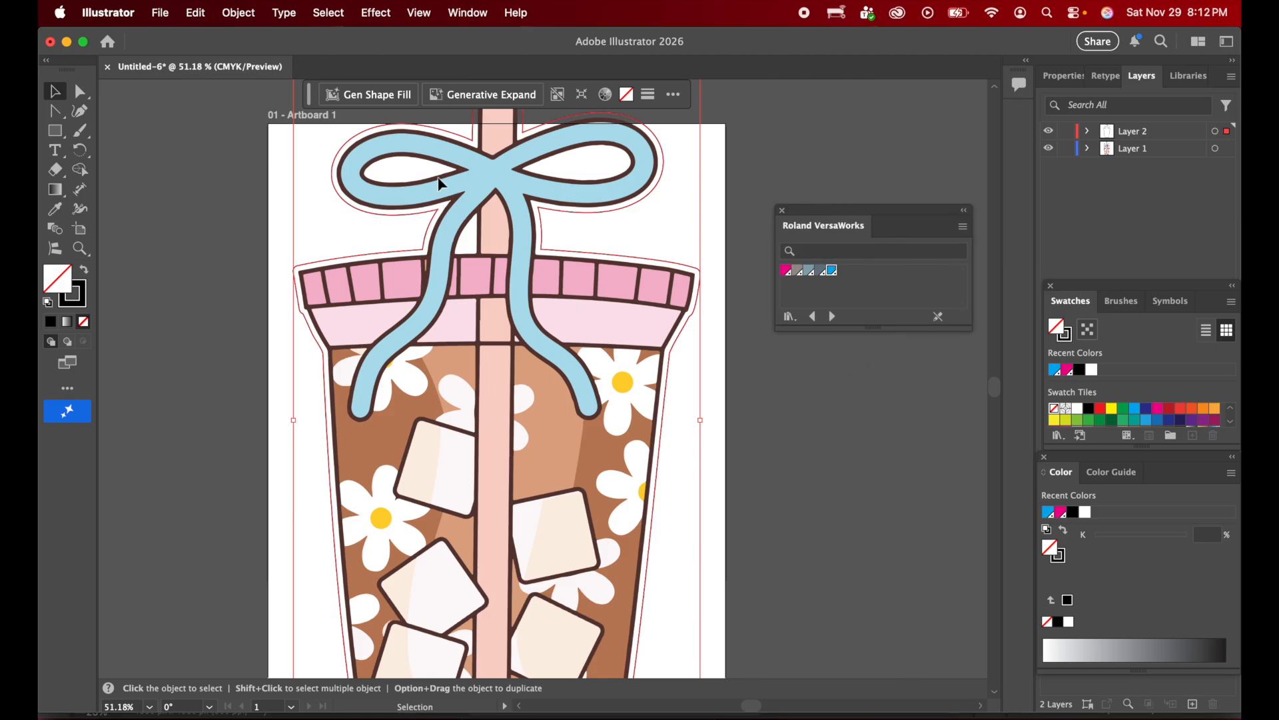
- Hide the Swatches panel through a command search for "swatch" and give the outline a CutContour stroke from the Roland VersaWorks library
click(509, 9)
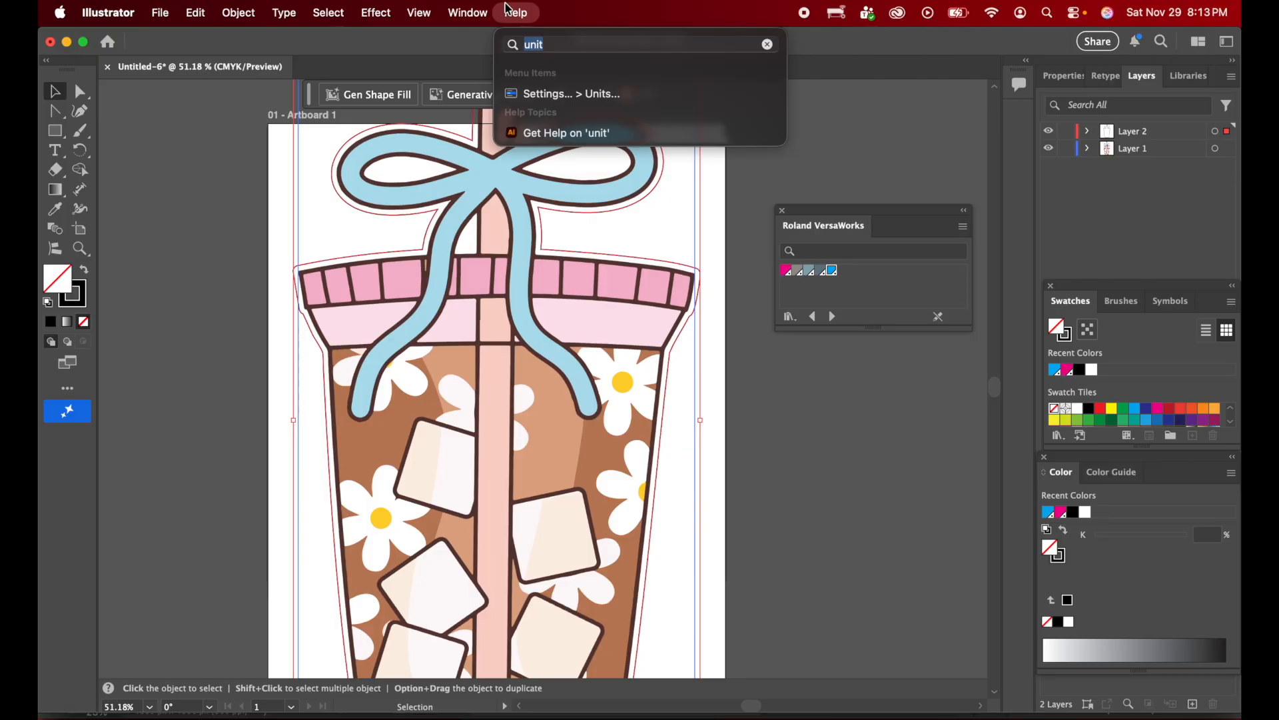
text(swatch)
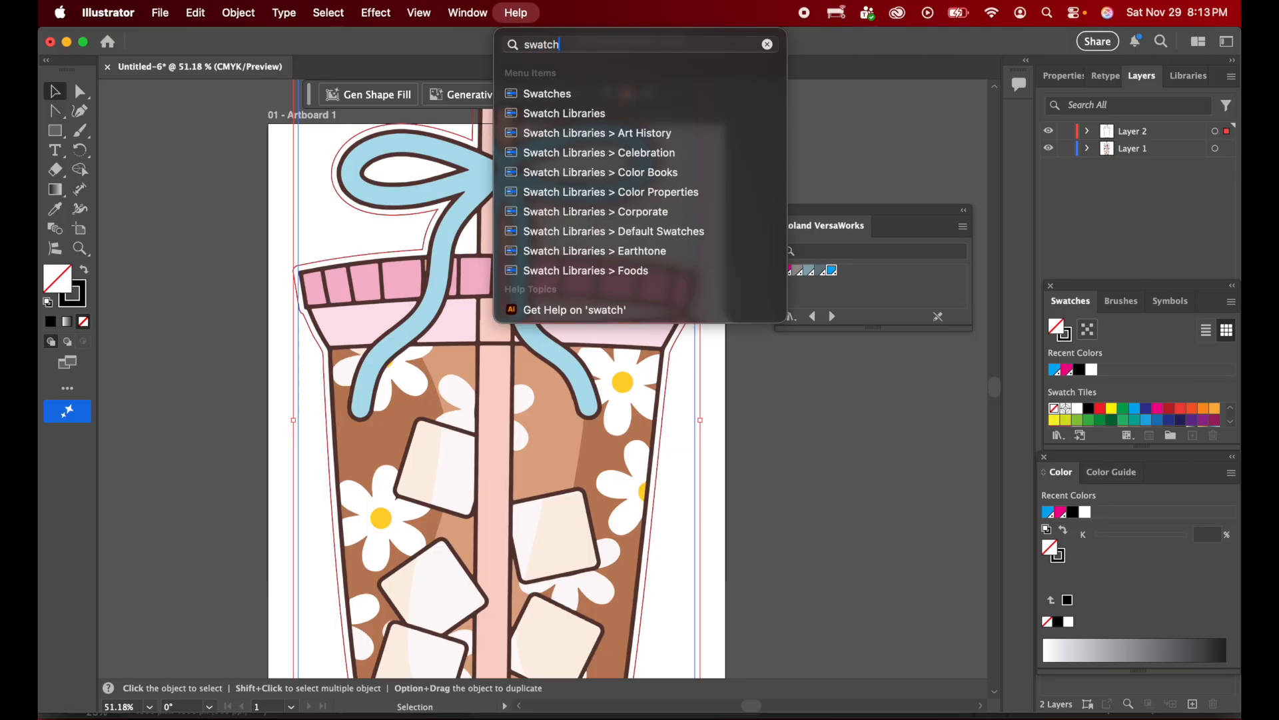
mouse_move(566, 97)
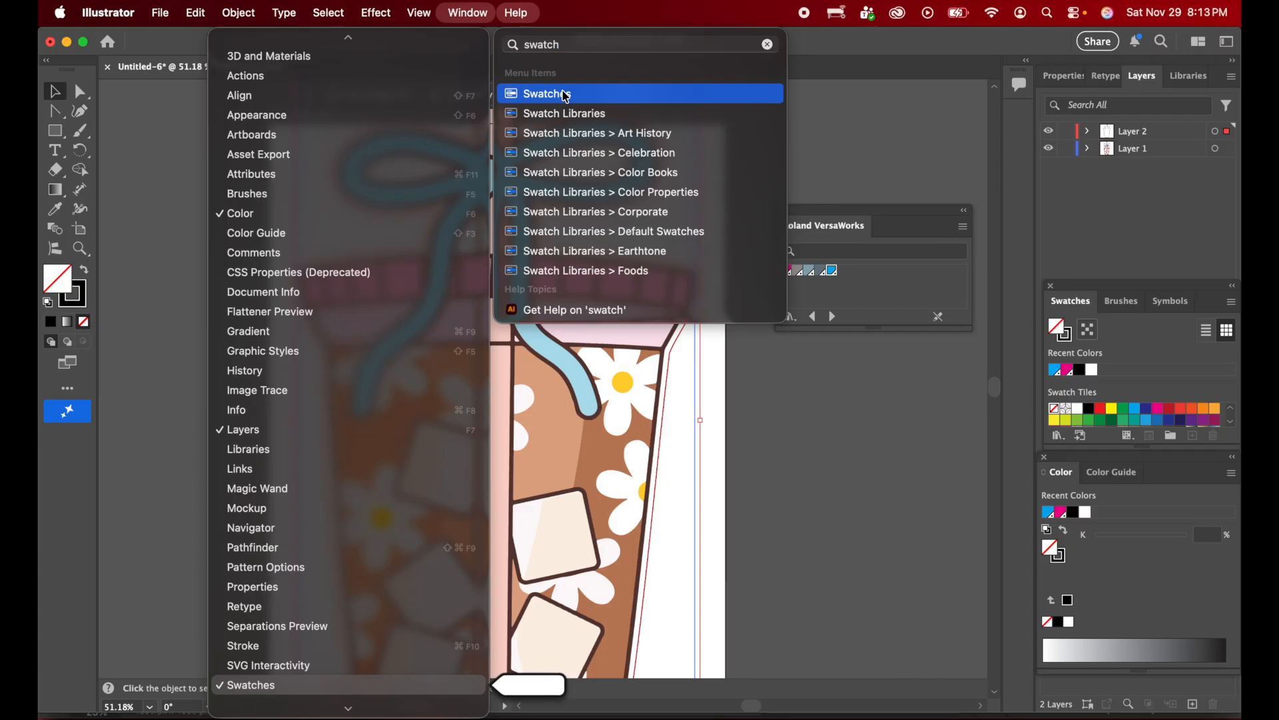
click(566, 95)
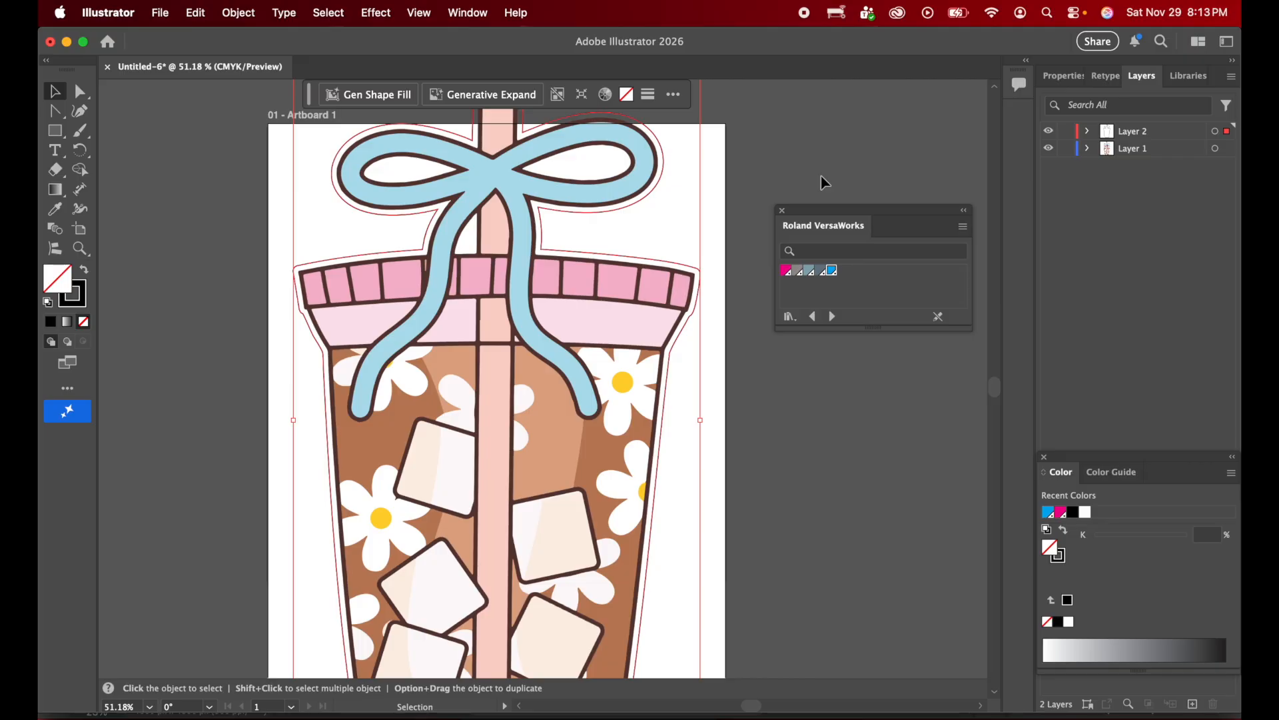
click(784, 271)
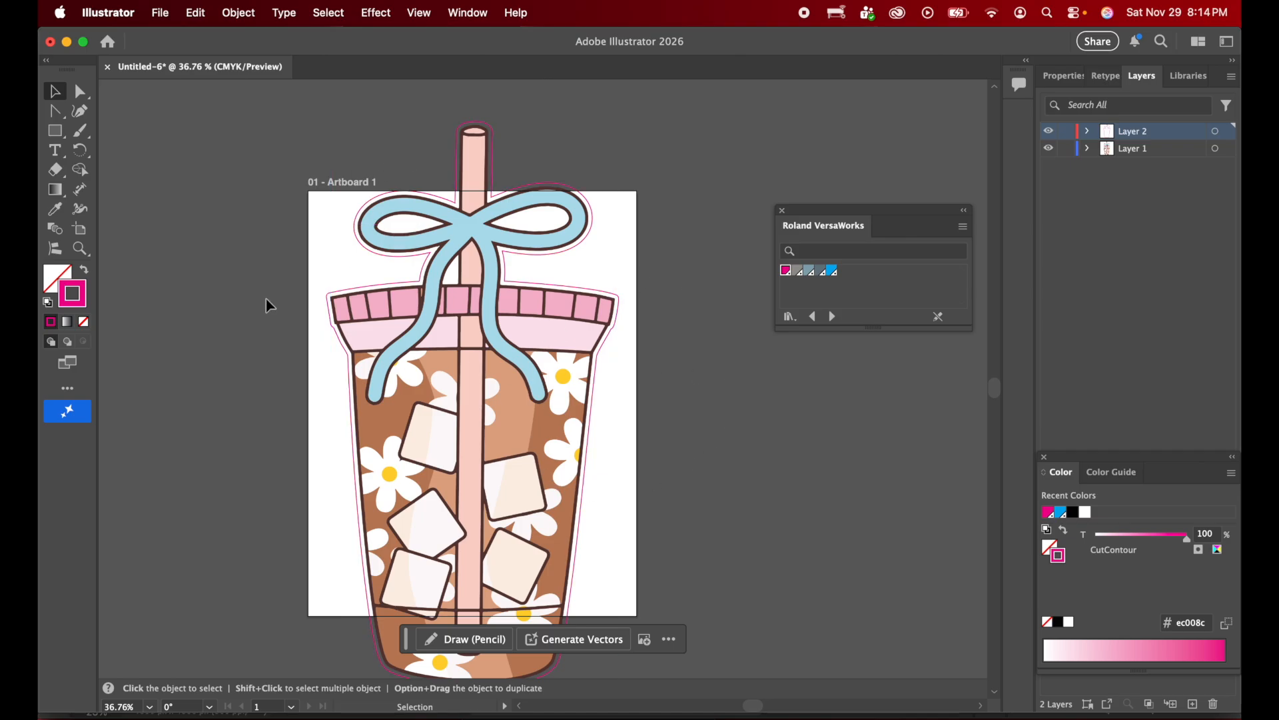
- Resize the artboard to about 7.8 × 14.8 in so it closely encloses the whole cup, straw and cut outline
click(81, 234)
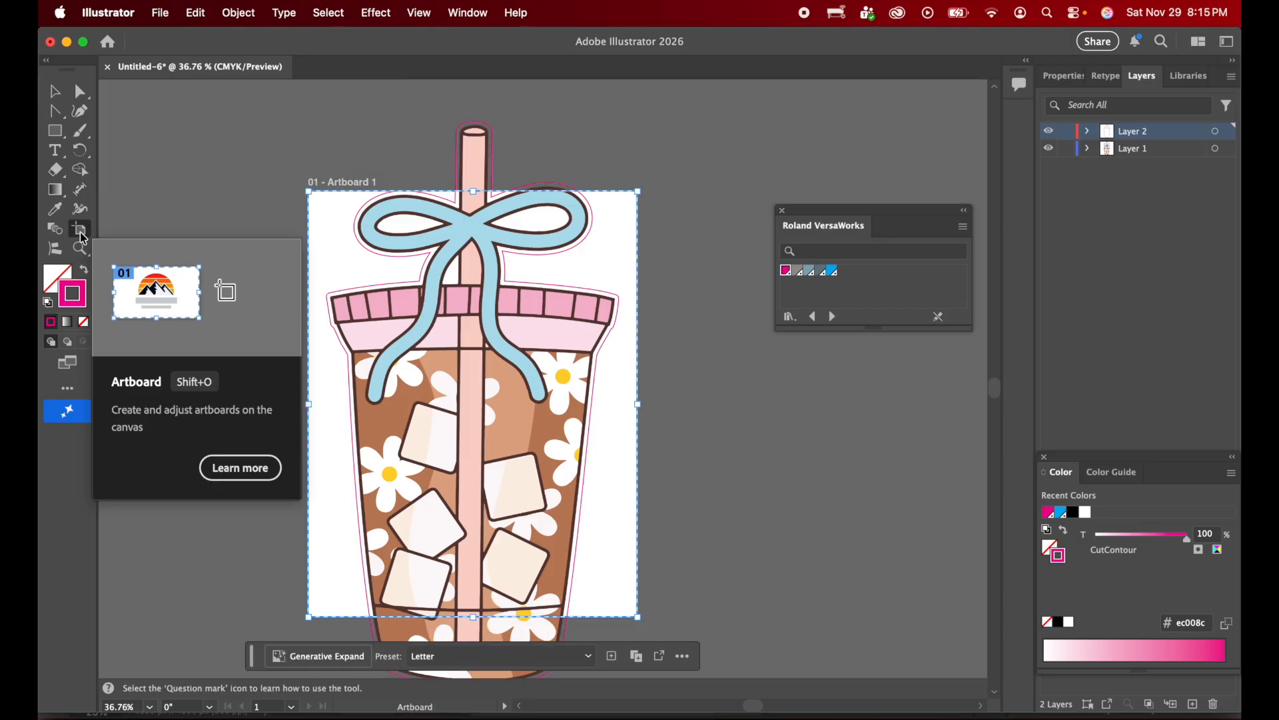
drag(309, 192, 323, 119)
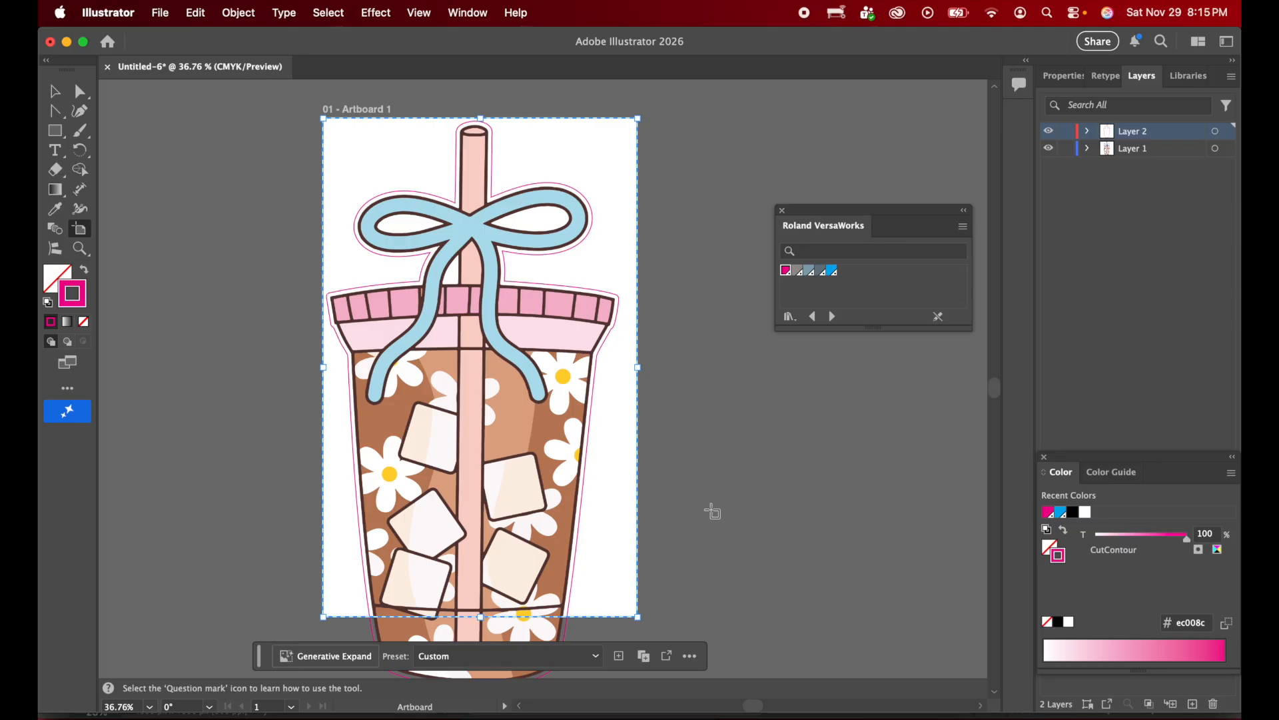
scroll(713, 511, up, 1)
scroll(713, 511, down, 3)
scroll(713, 511, left, 2)
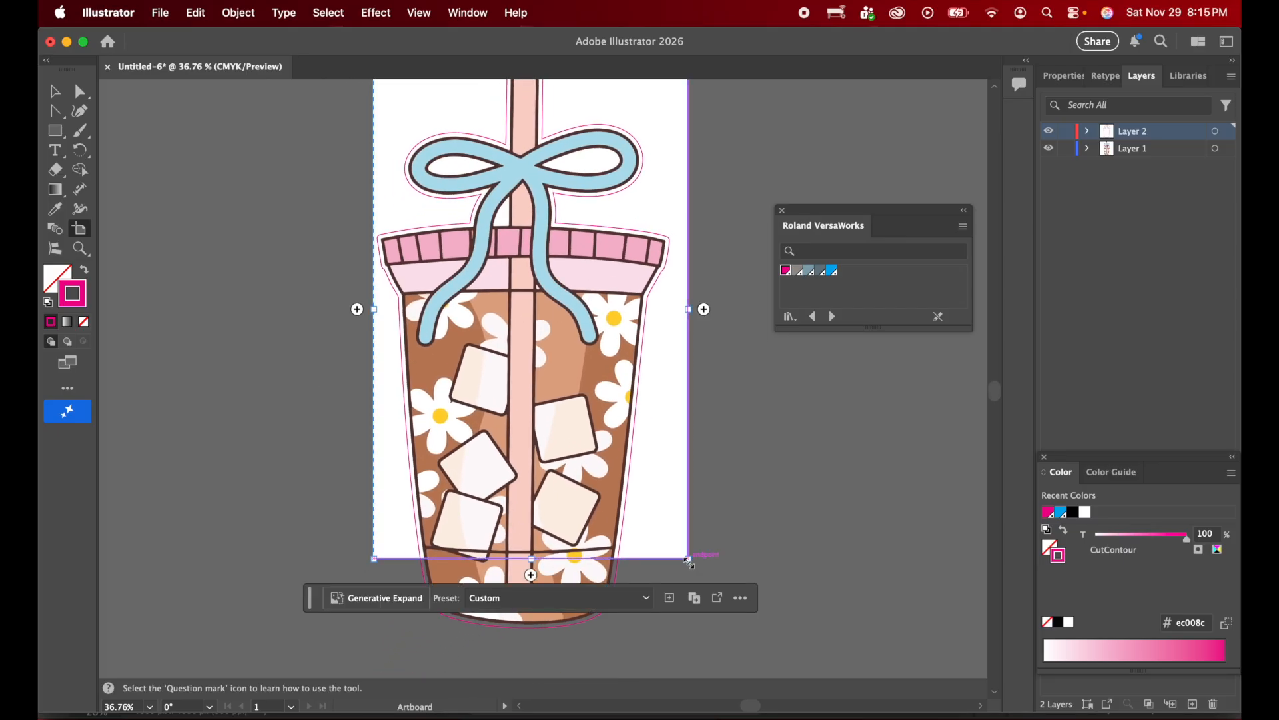
drag(688, 560, 689, 560)
scroll(764, 547, up, 3)
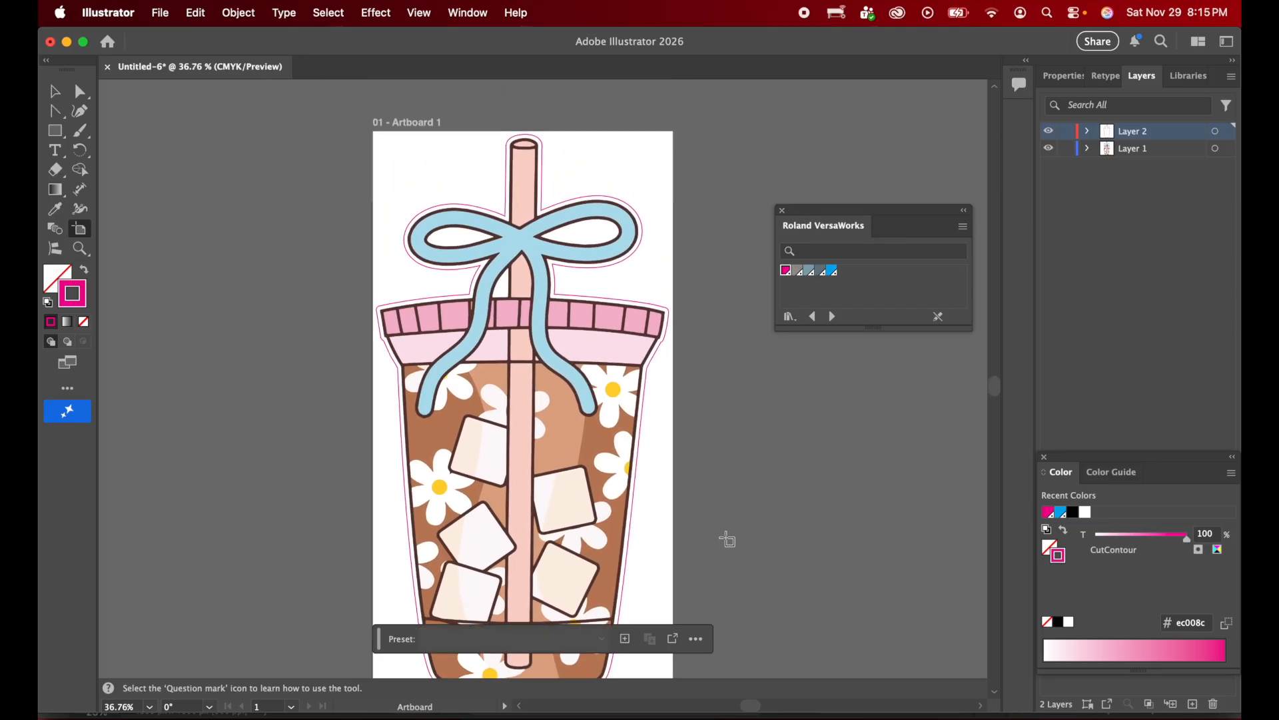
key(Escape)
- Export the artwork to the Desktop as an Adobe PDF named bowdrink
click(160, 13)
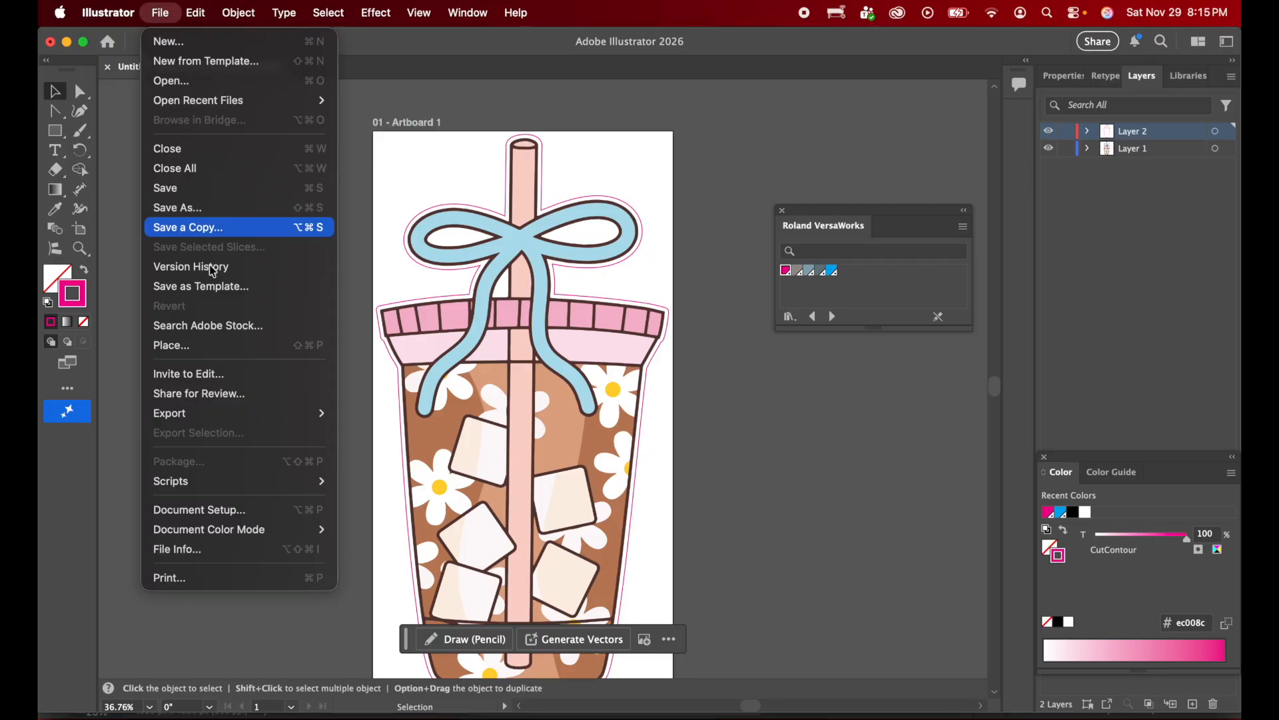
mouse_move(313, 415)
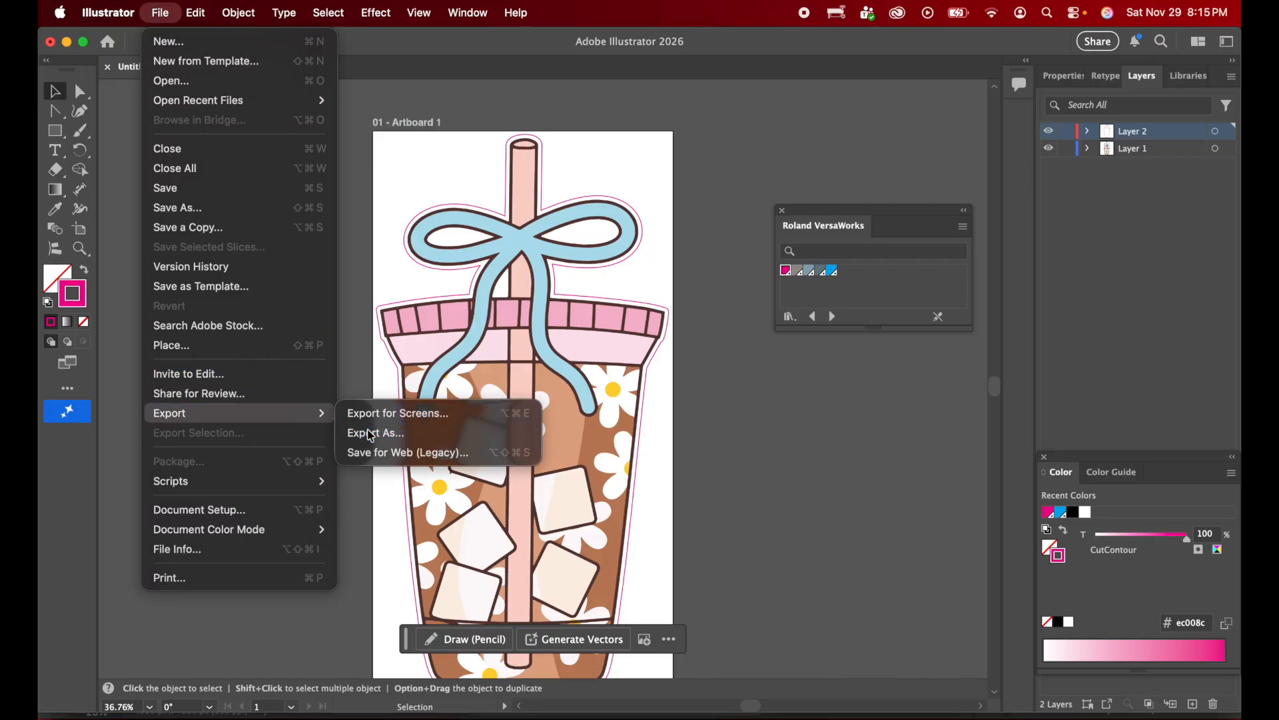
click(372, 434)
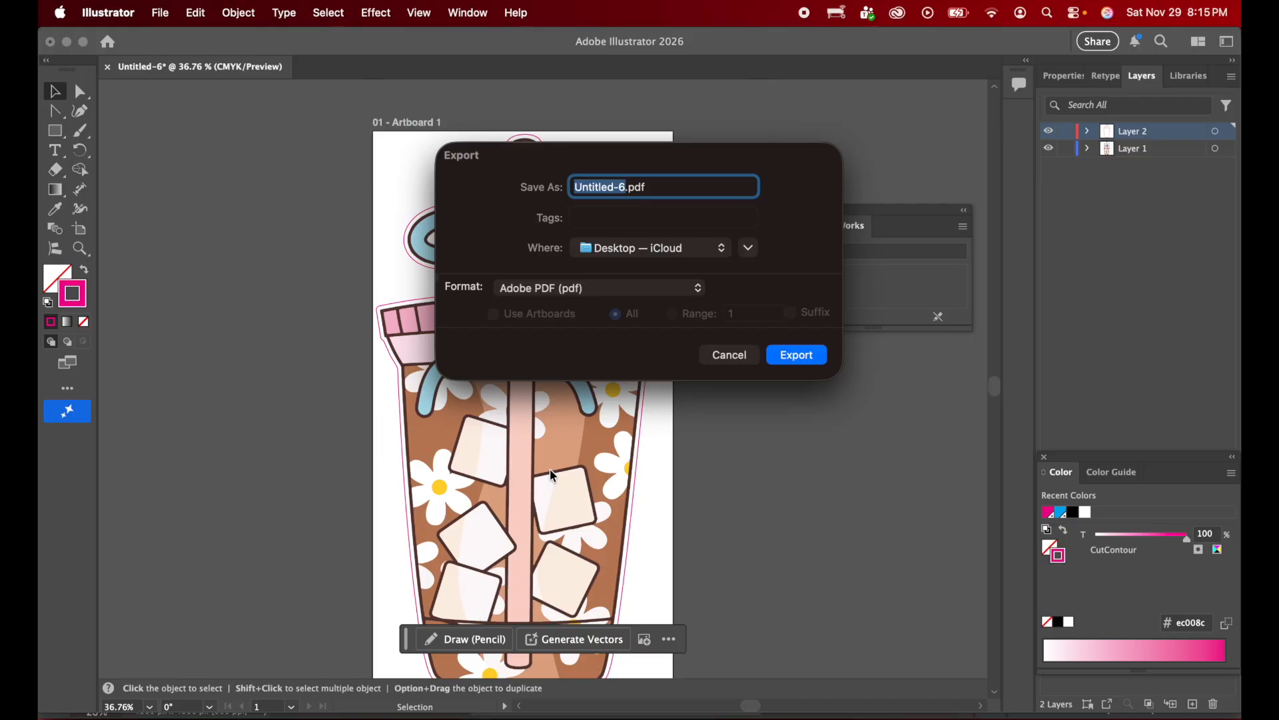
text(bowdrink)
key(Return)
click(905, 599)
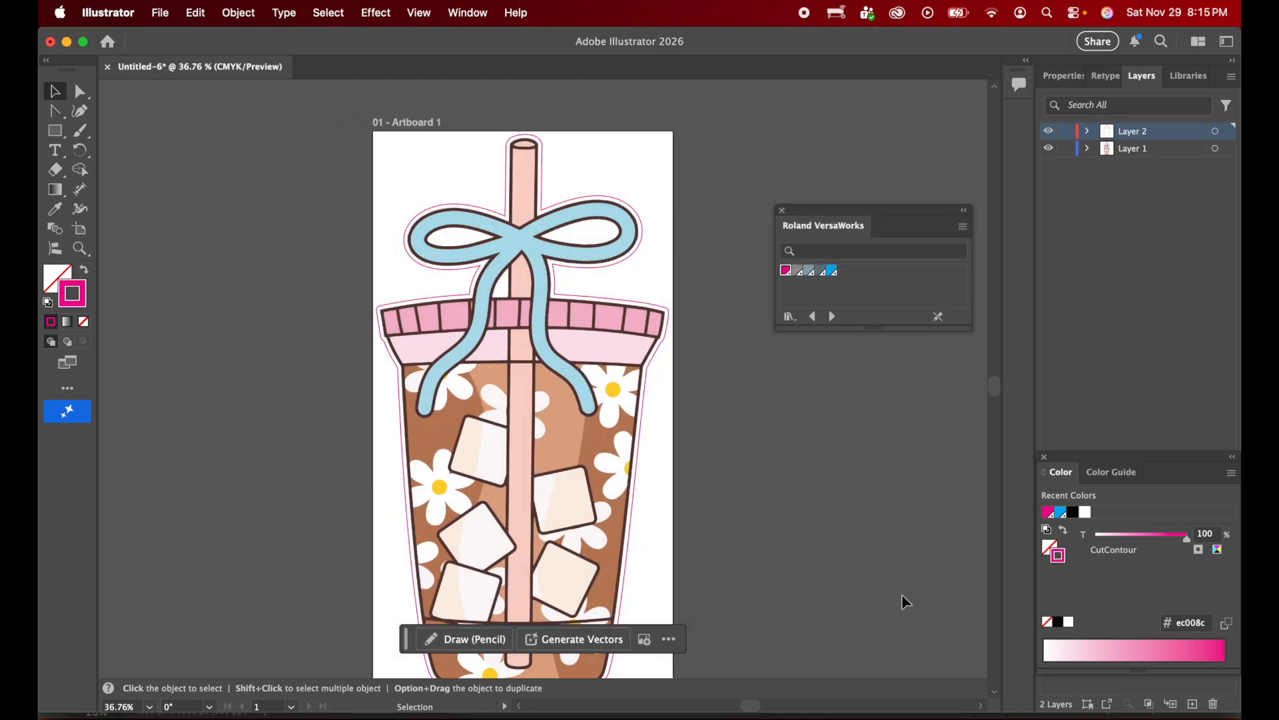
- Switch to VersaWorks 7 and add bowdrink.pdf from the Desktop to the Vinyl queue
click(1004, 714)
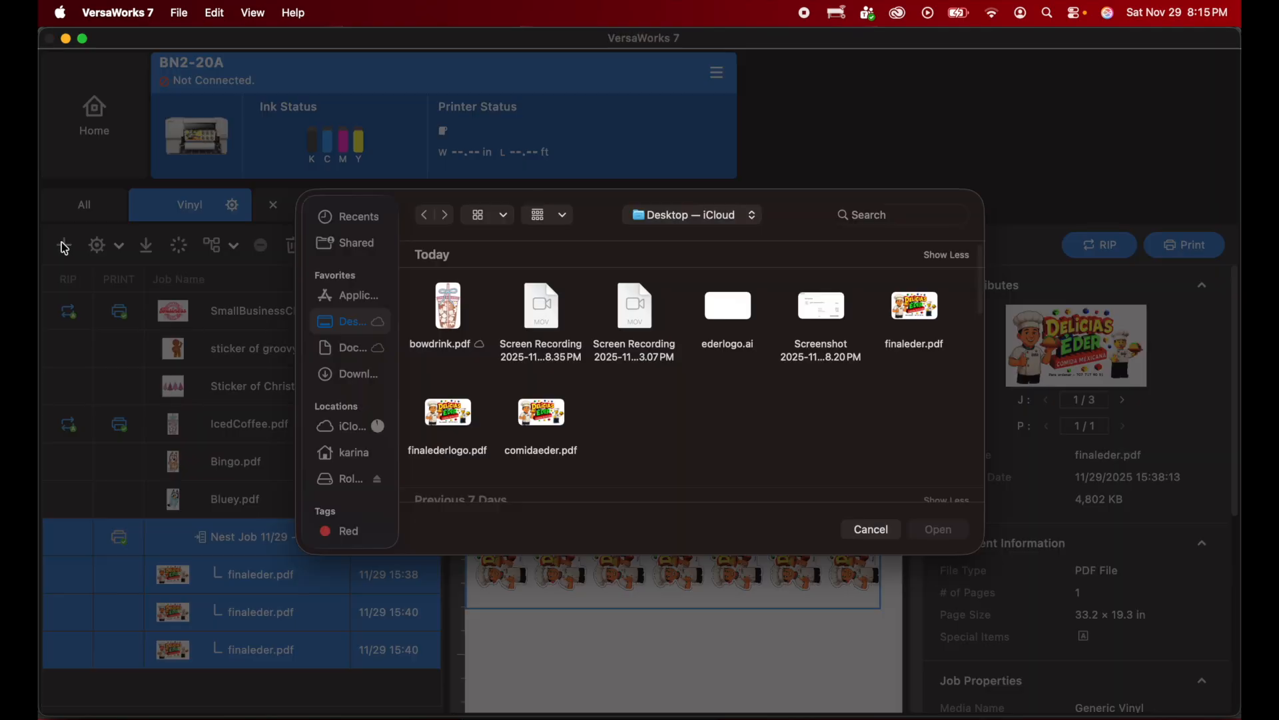
click(64, 246)
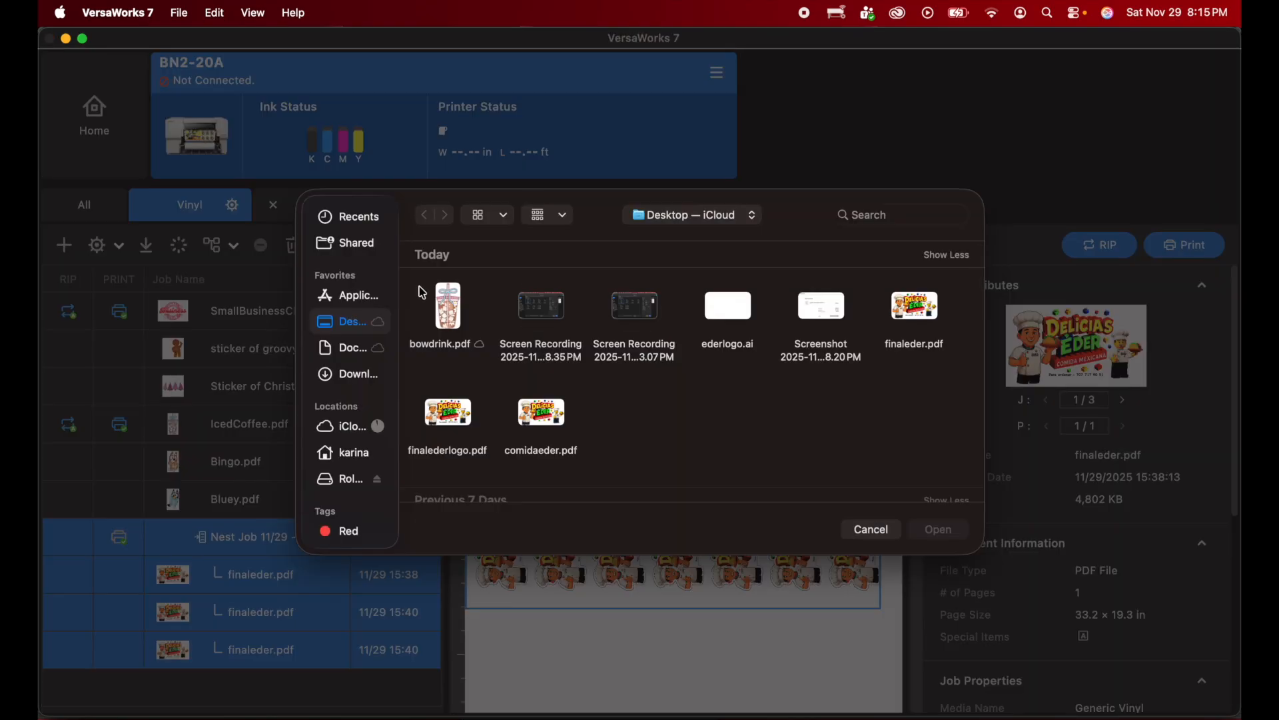
click(454, 304)
double_click(454, 304)
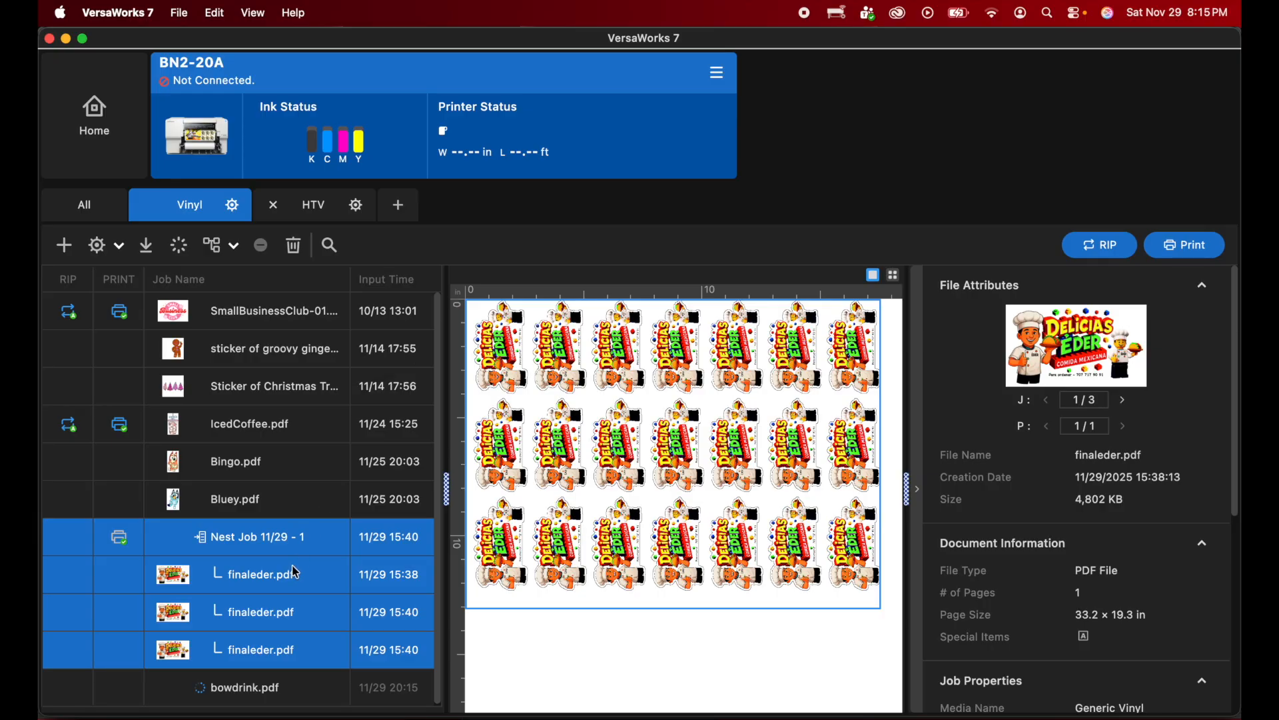
- Open the job settings of bowdrink.pdf and review its clipping and tiling options
click(245, 689)
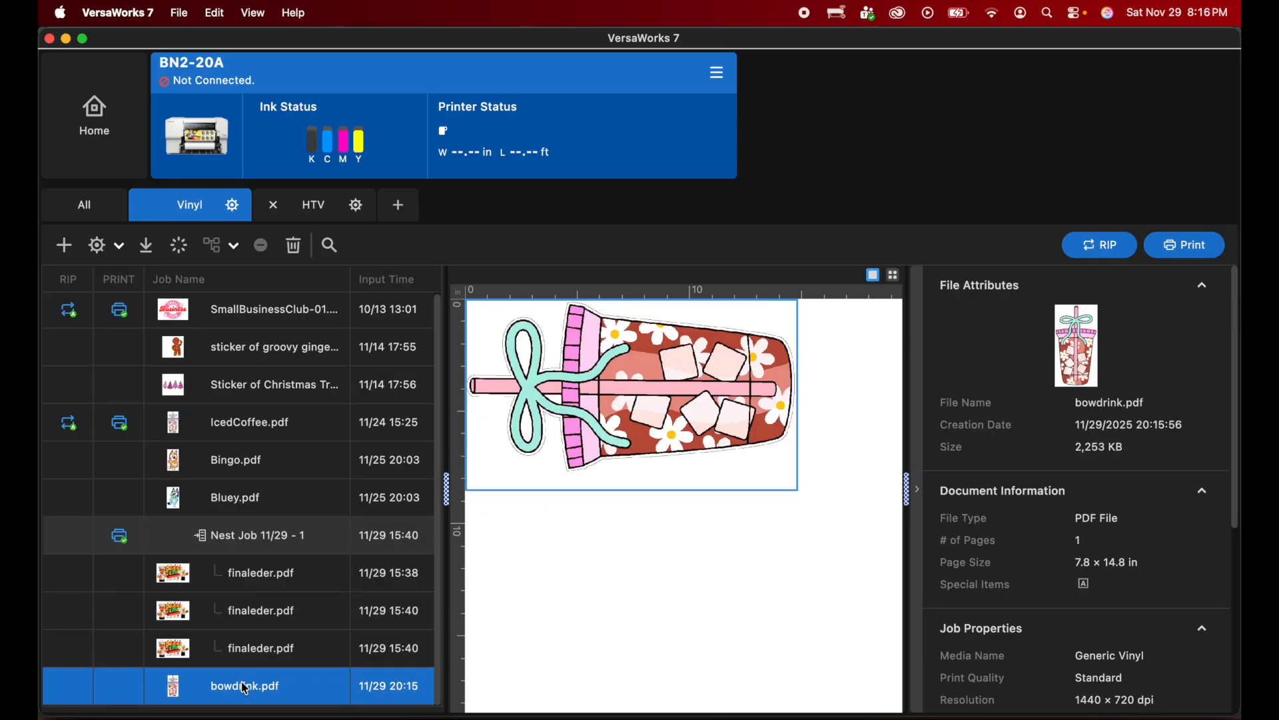
double_click(245, 688)
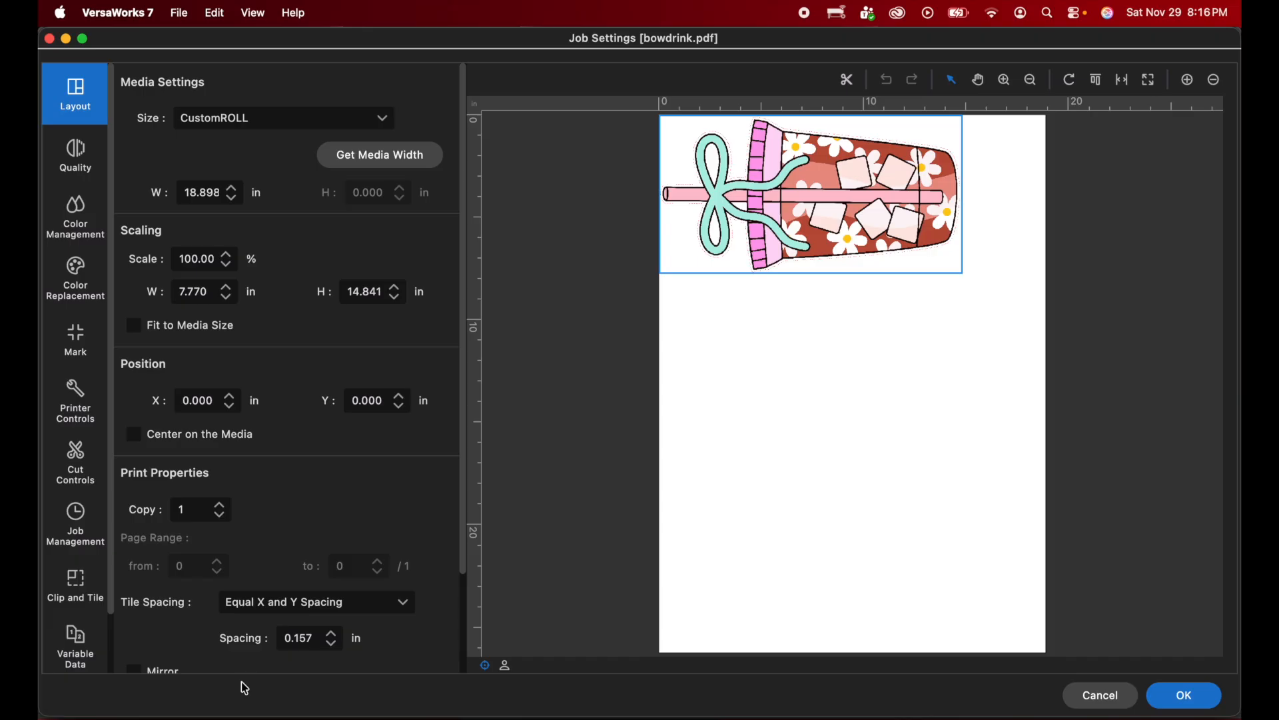
click(80, 591)
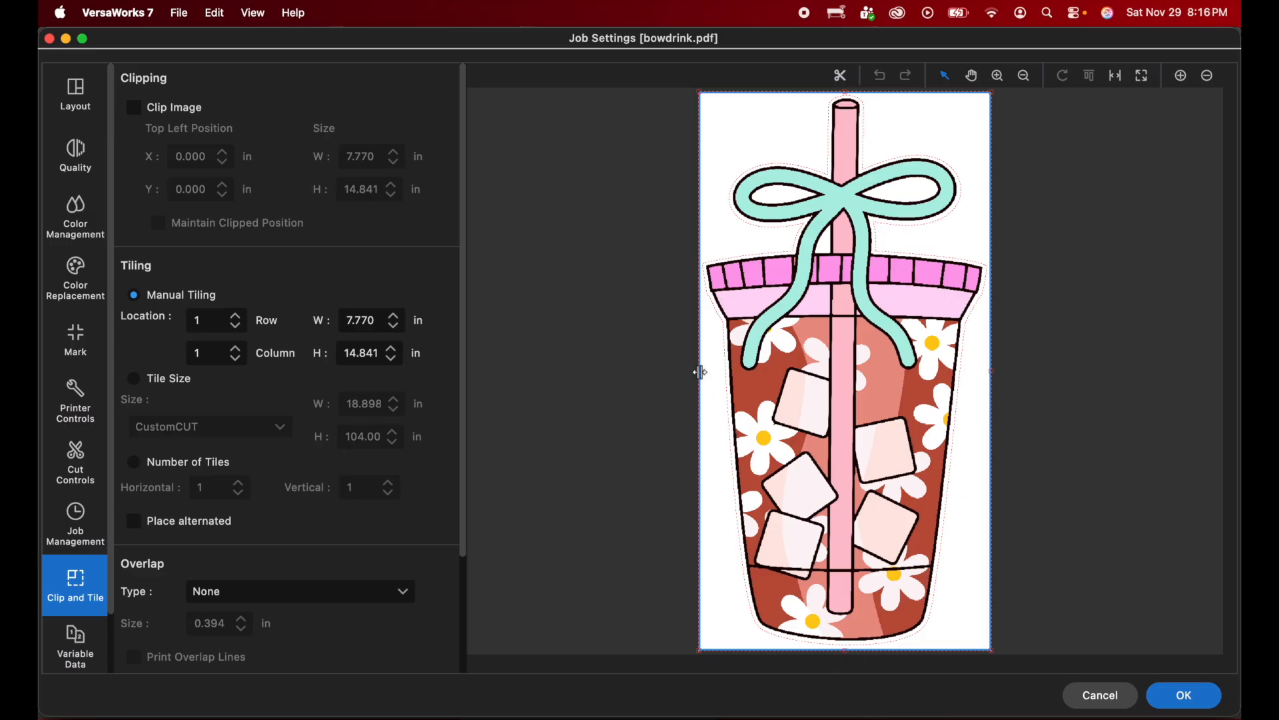
drag(641, 370, 693, 373)
- Scale the job proportionally to a height of 3 in in the layout settings
click(86, 118)
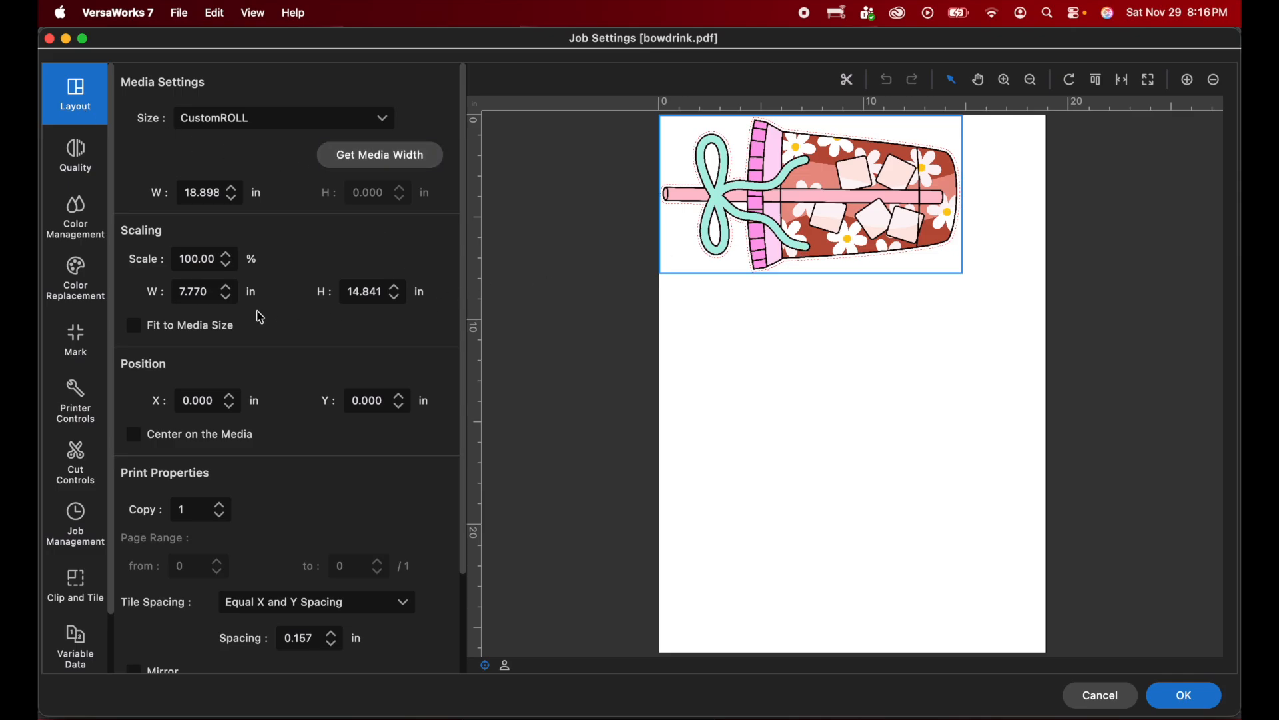
click(209, 294)
click(377, 292)
double_click(378, 291)
text(3)
key(Return)
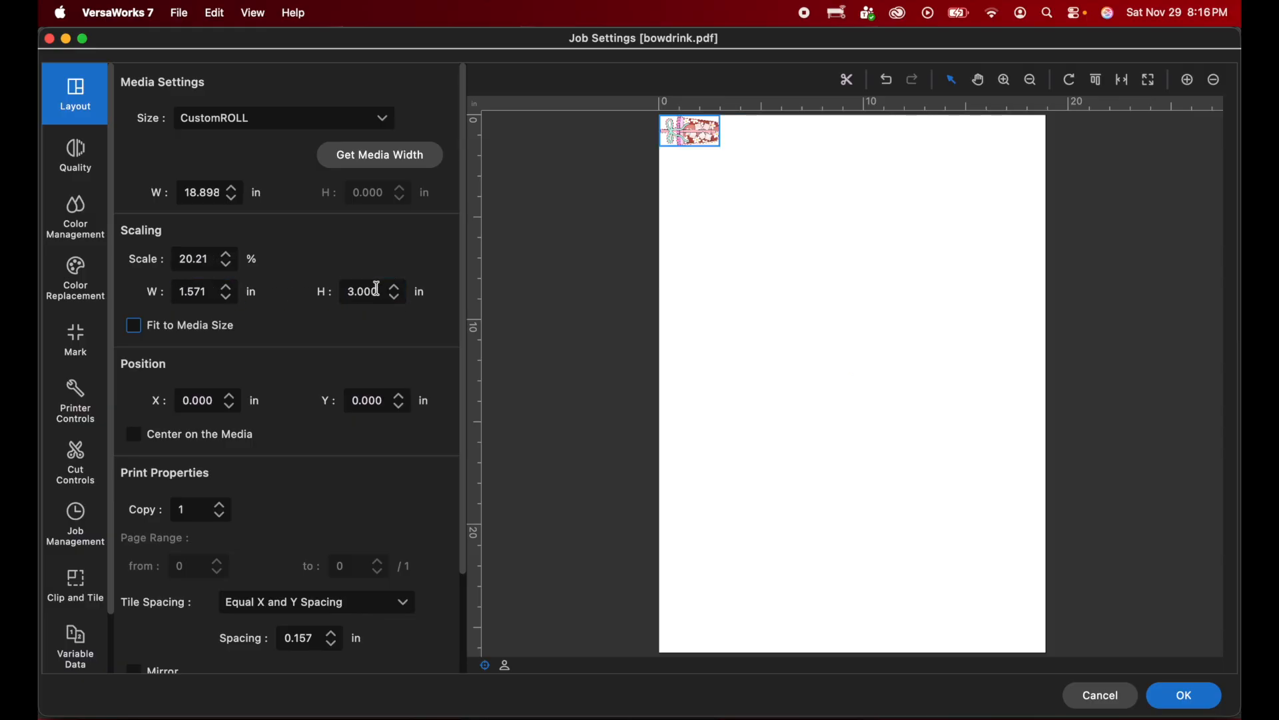
- Set the job to 4 copies and change its orientation so the cups stand upright
click(222, 507)
click(221, 507)
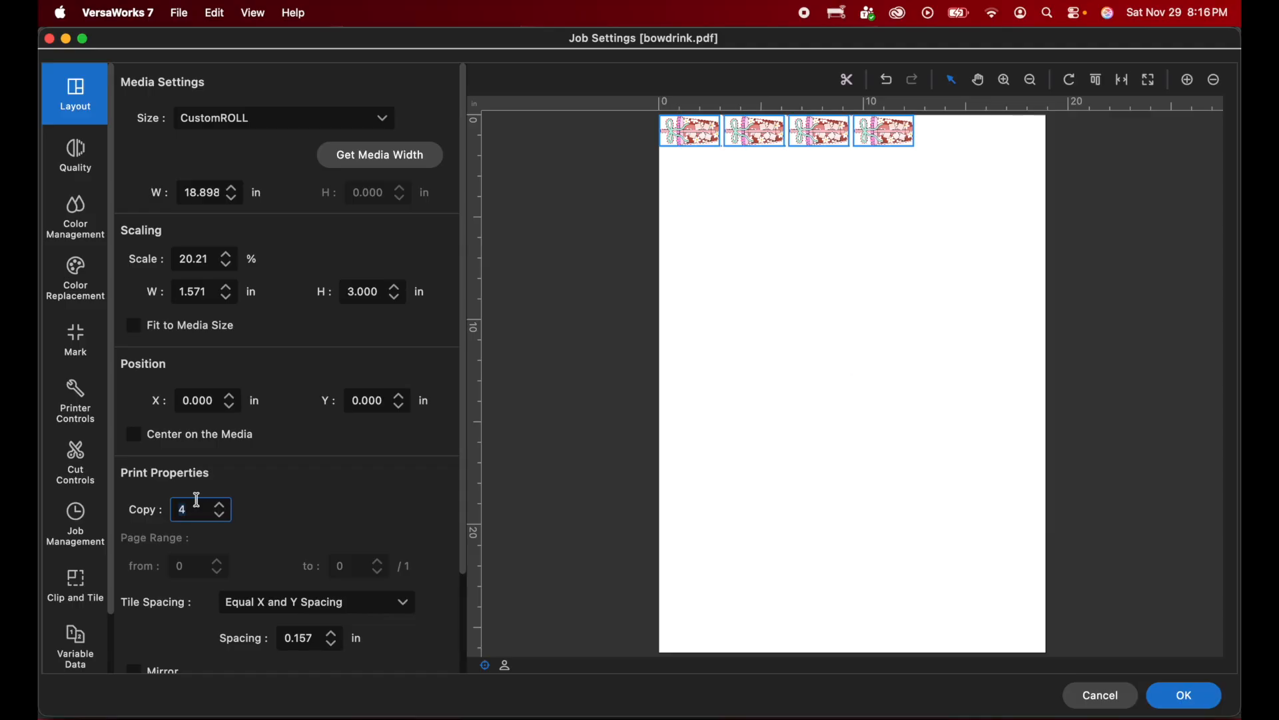
scroll(241, 508, down, 3)
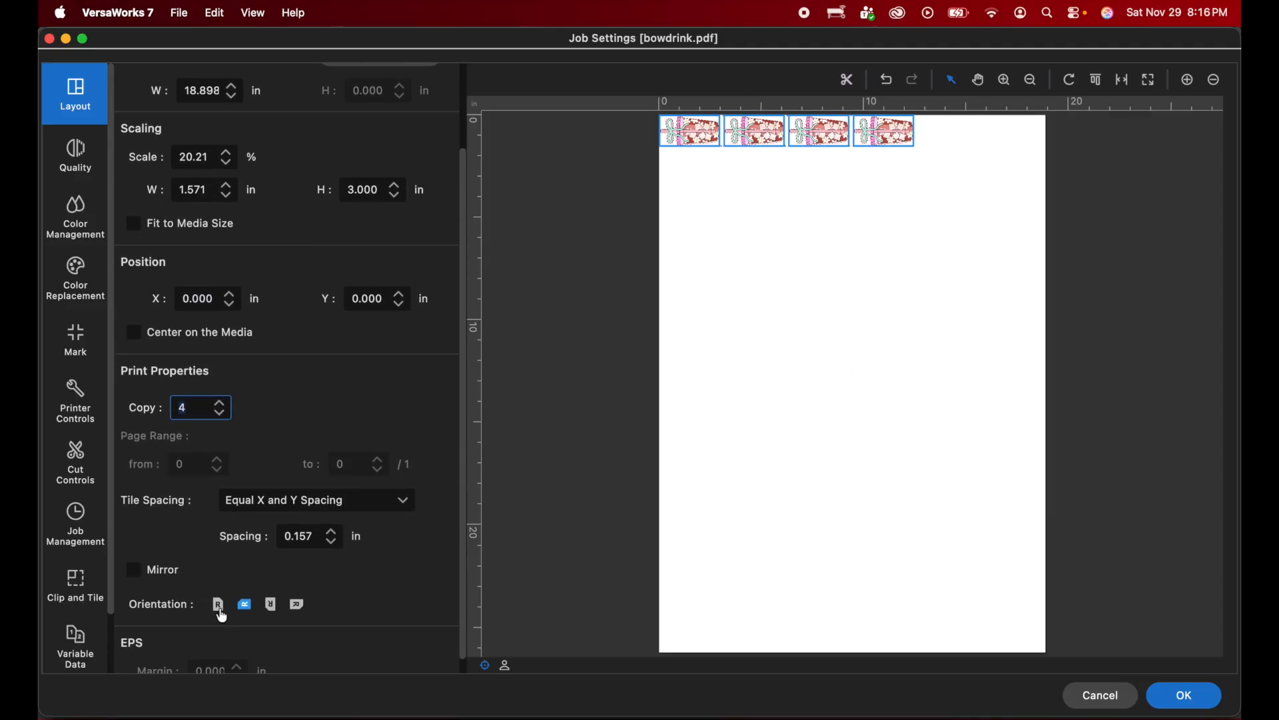
click(219, 608)
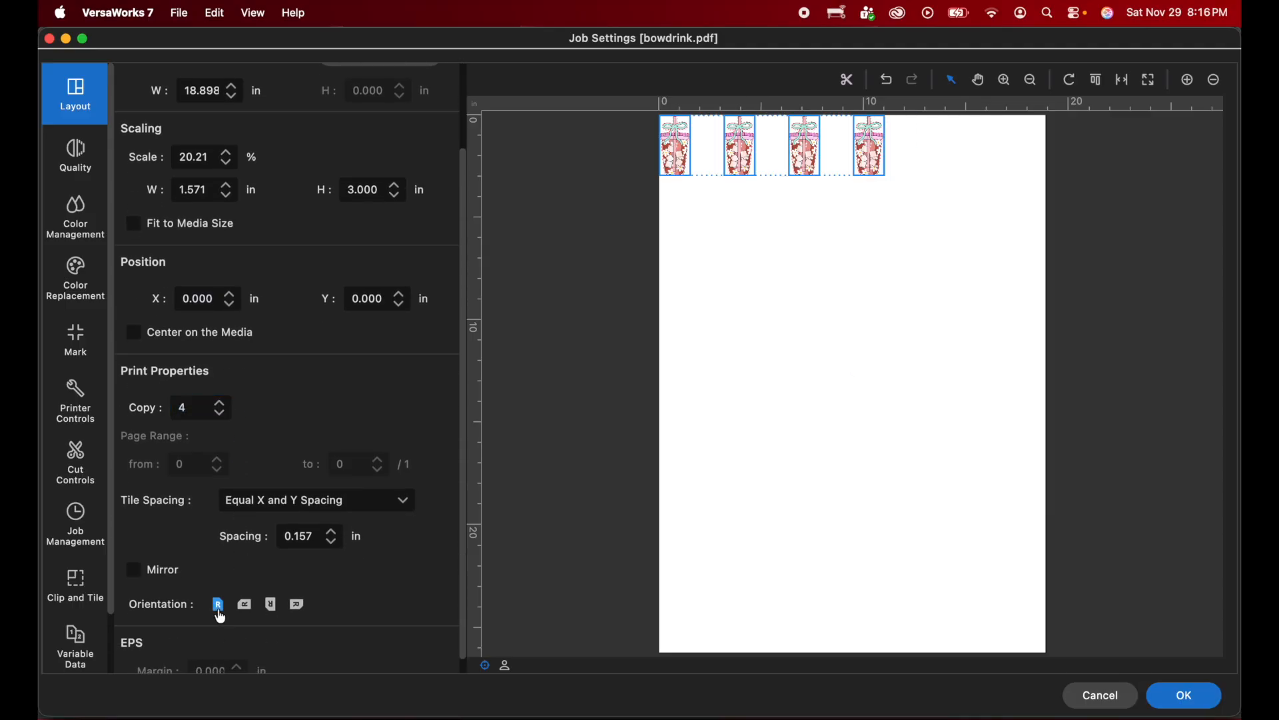
- Raise the number of copies to 11 to fill one row across the media, and apply the job settings
click(222, 404)
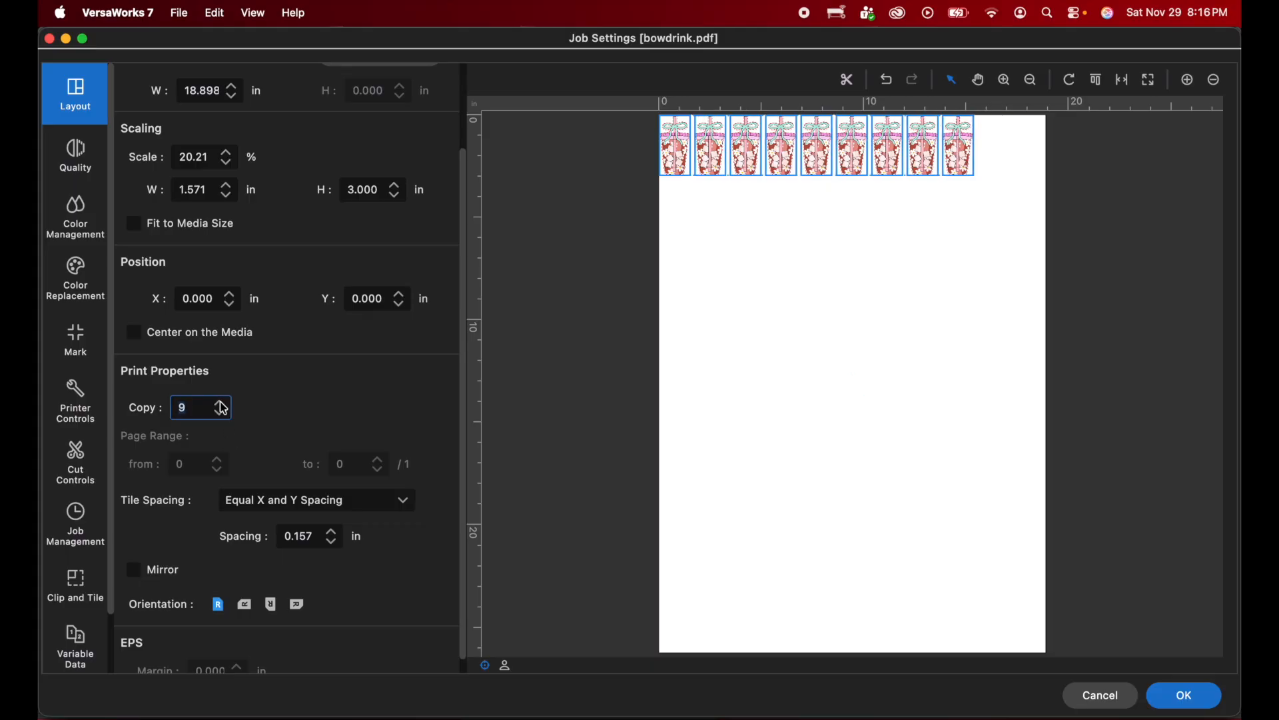
click(221, 404)
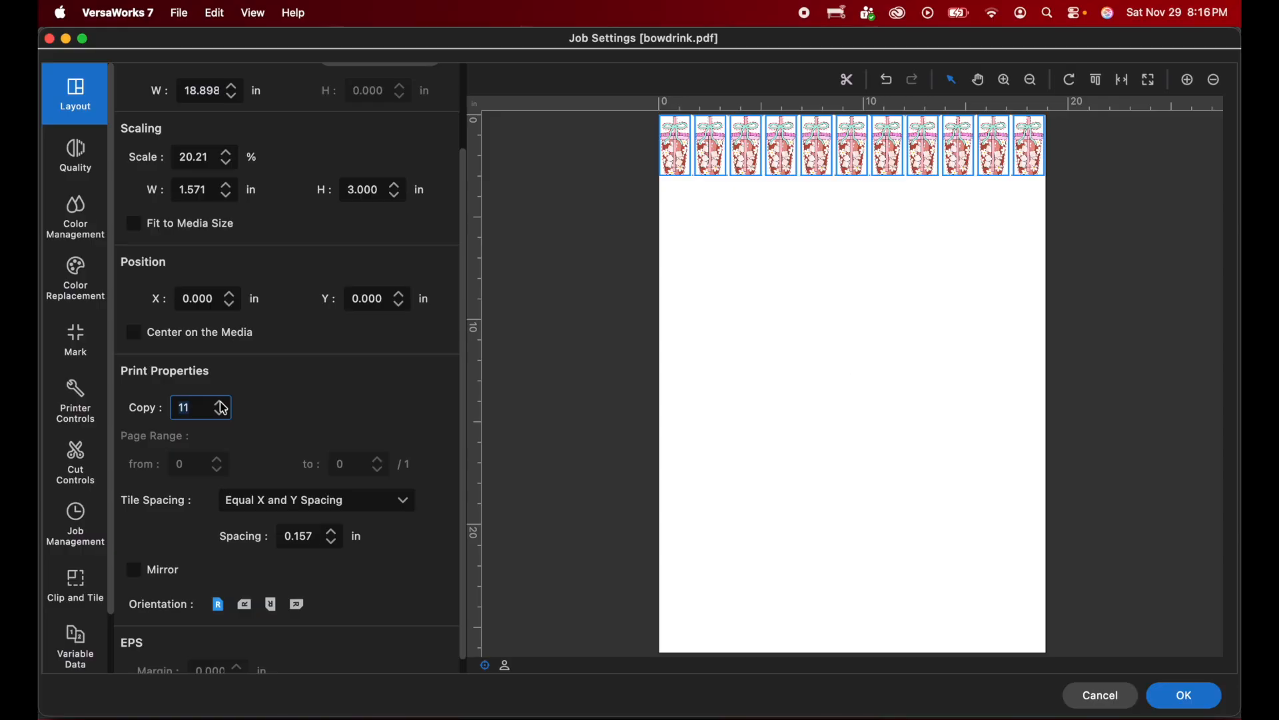
click(1190, 695)
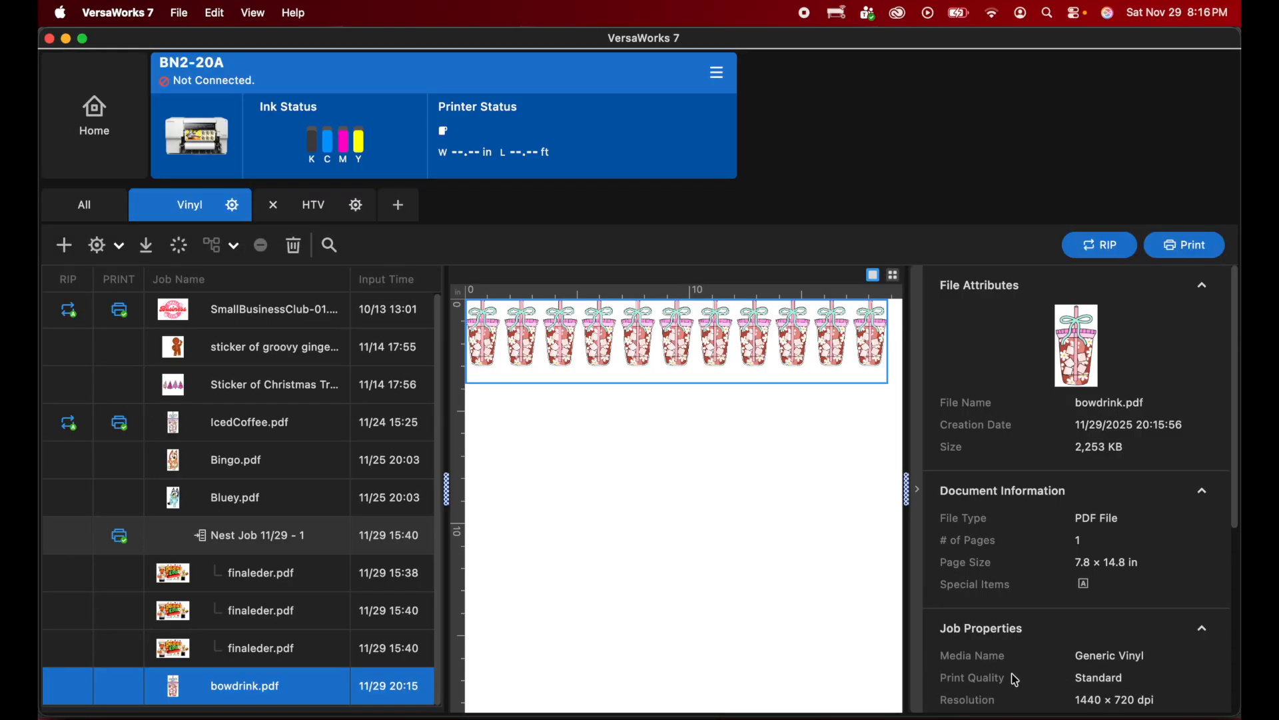